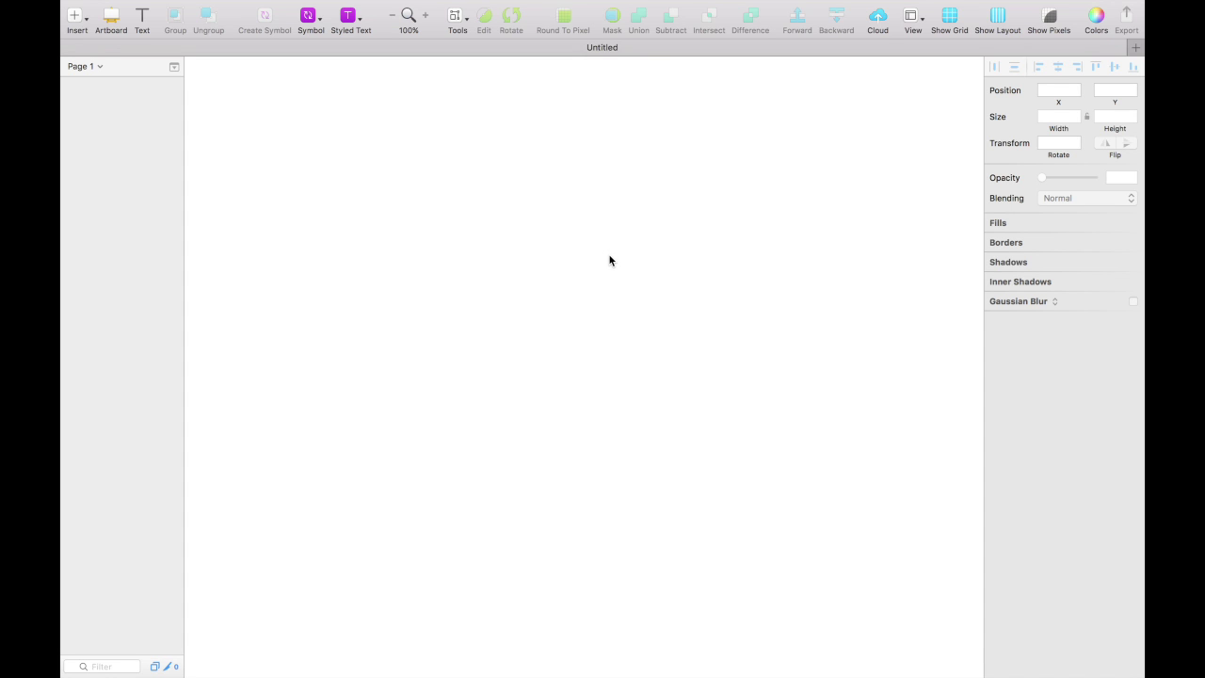
Create an iPhone 7 artboard and leave it deselected
key(a)
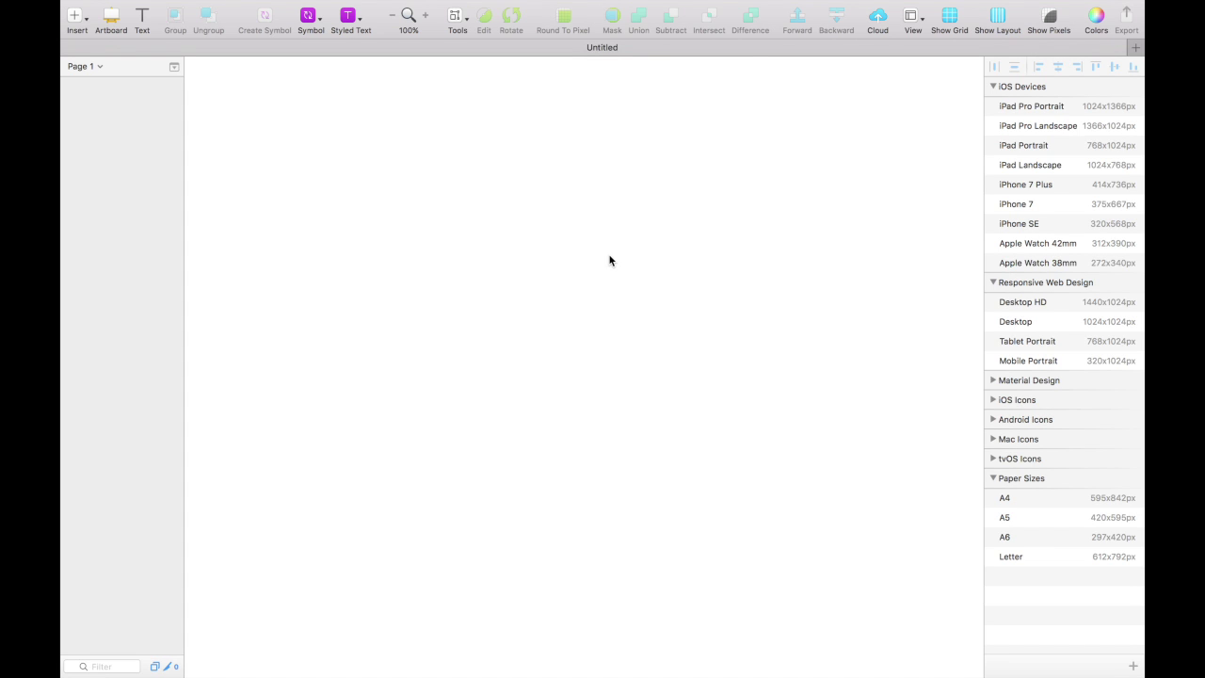
click(1041, 211)
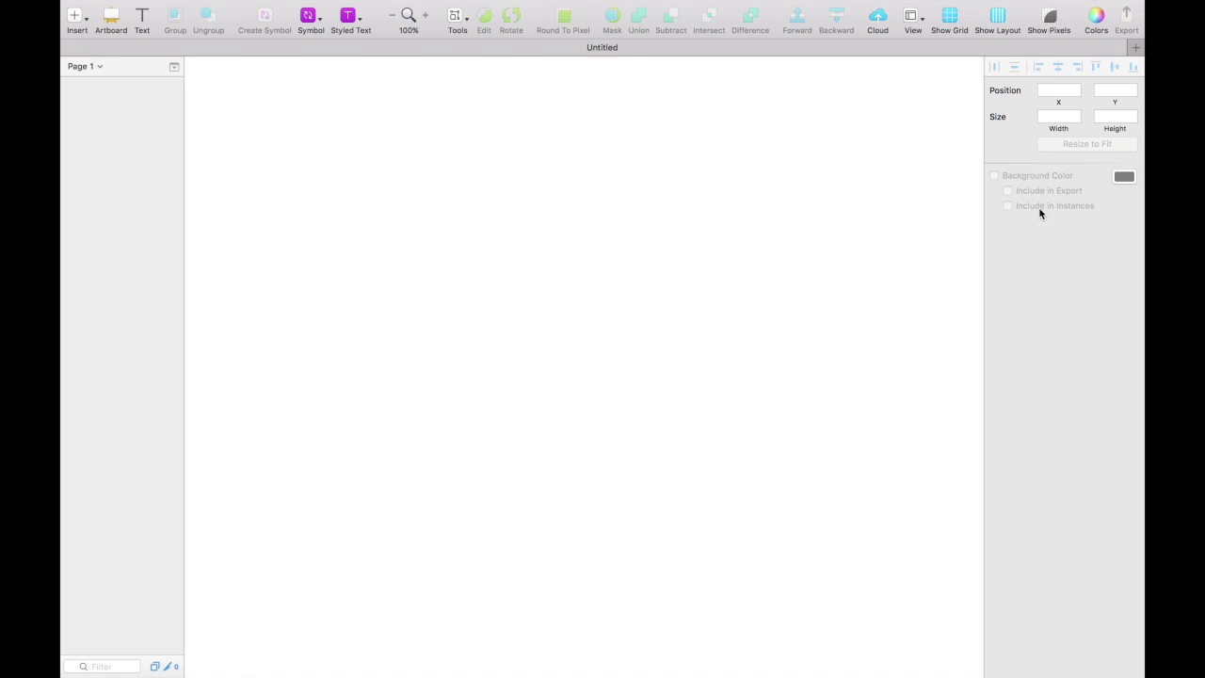
click(841, 222)
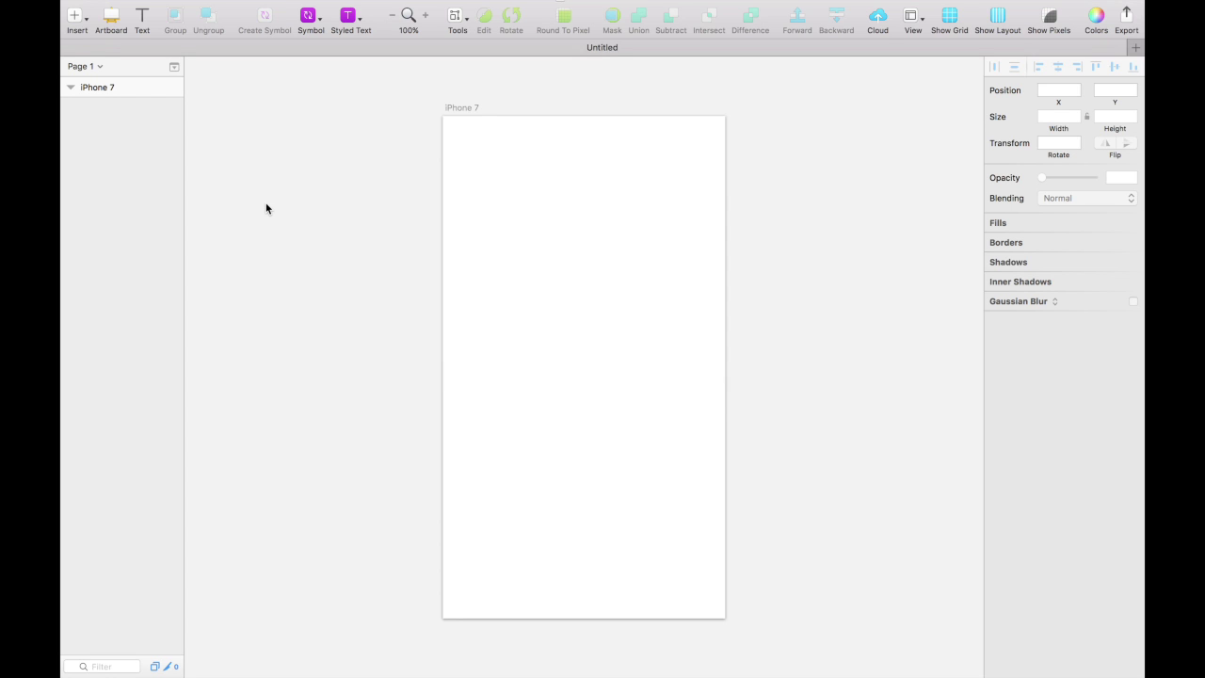
Add a text box beside the iPhone 7 artboard with font size 14 and Regular weight
key(t)
drag(230, 172, 399, 394)
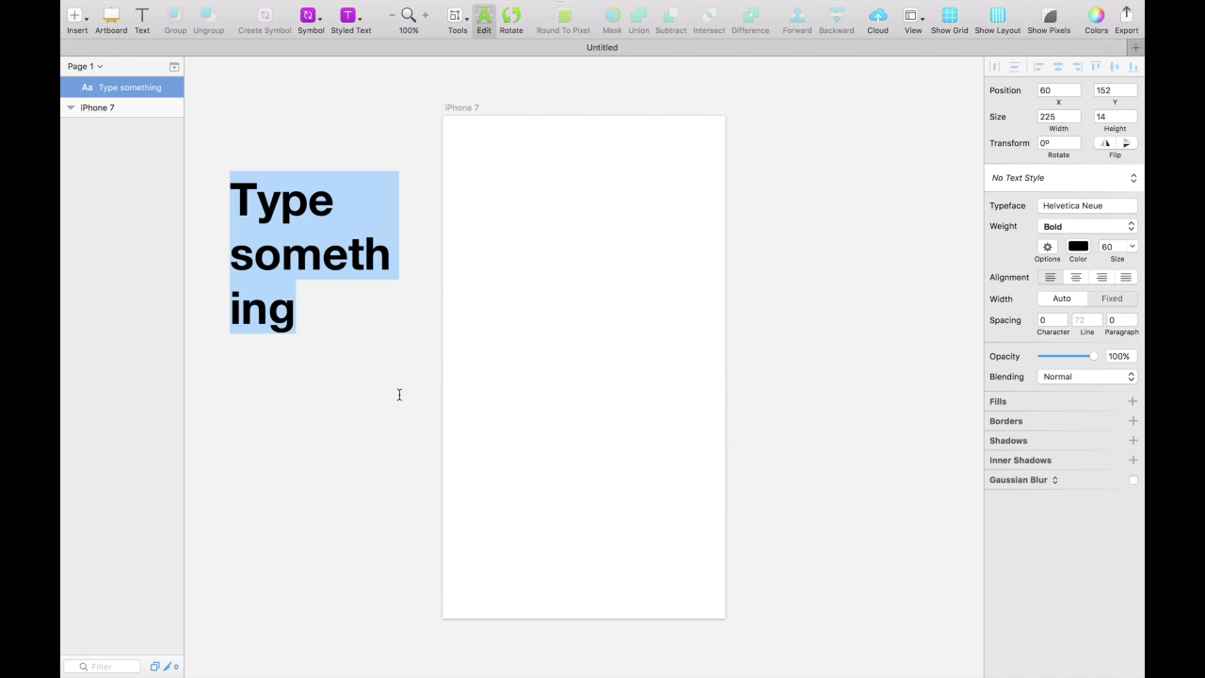
click(1108, 249)
key(BackSpace)
key(BackSpace)
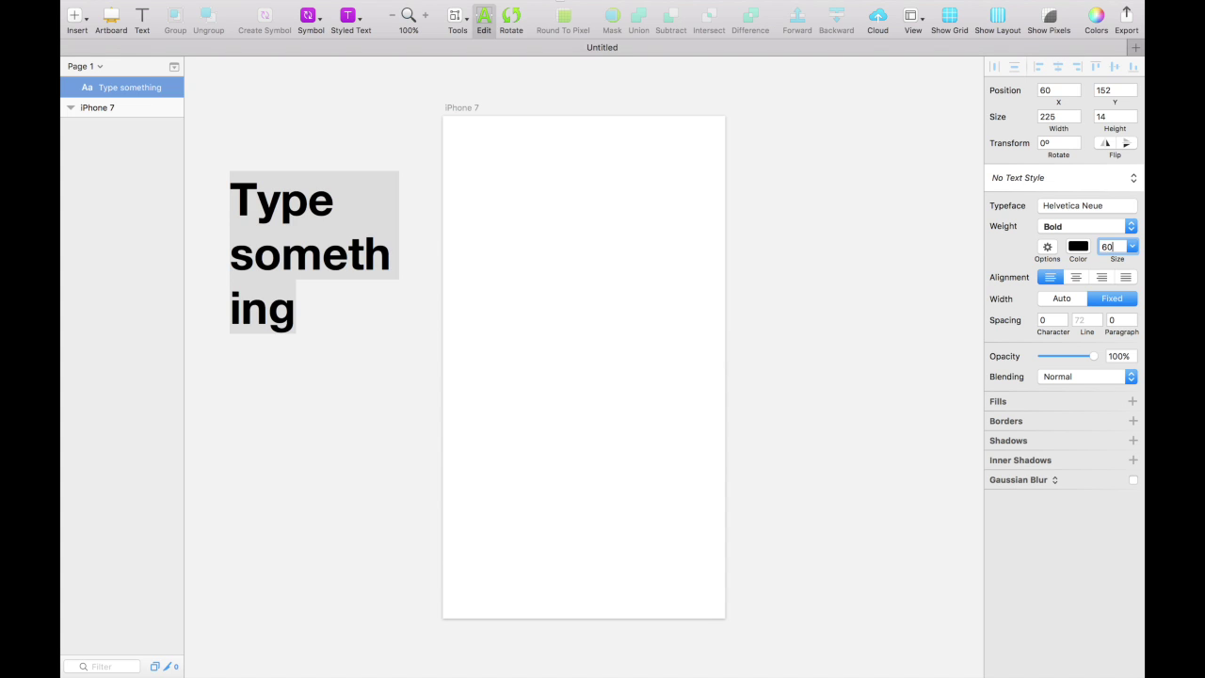
text(14)
key(Return)
click(1132, 227)
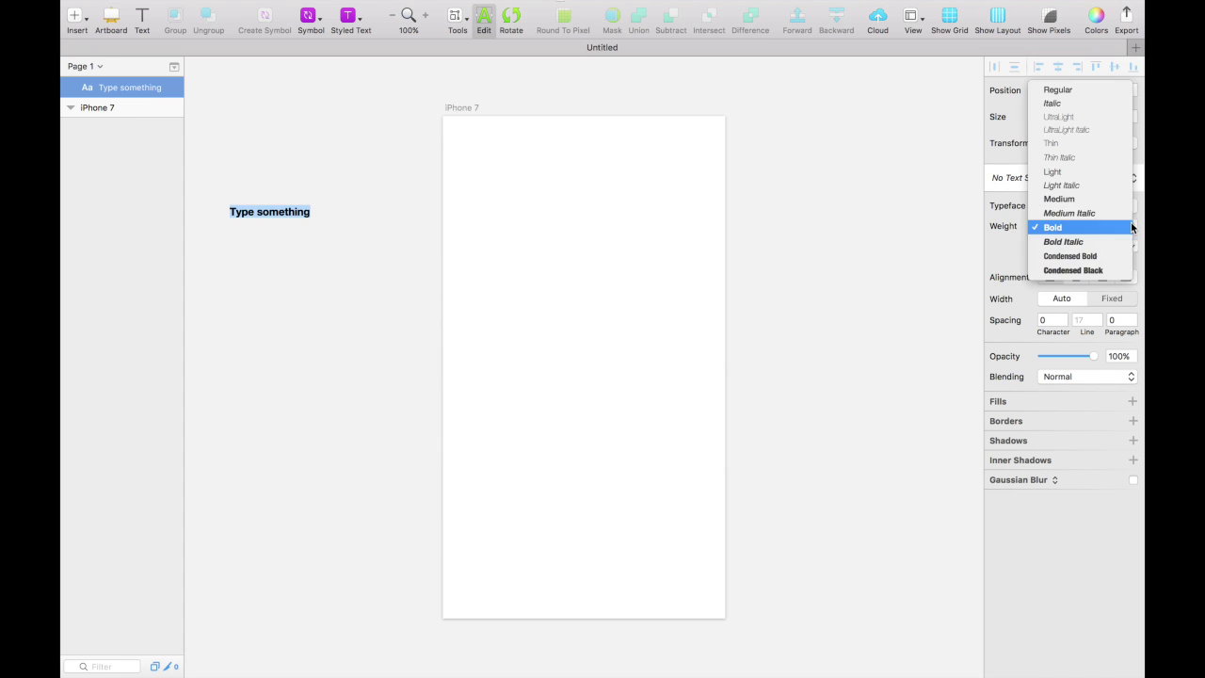
click(1060, 91)
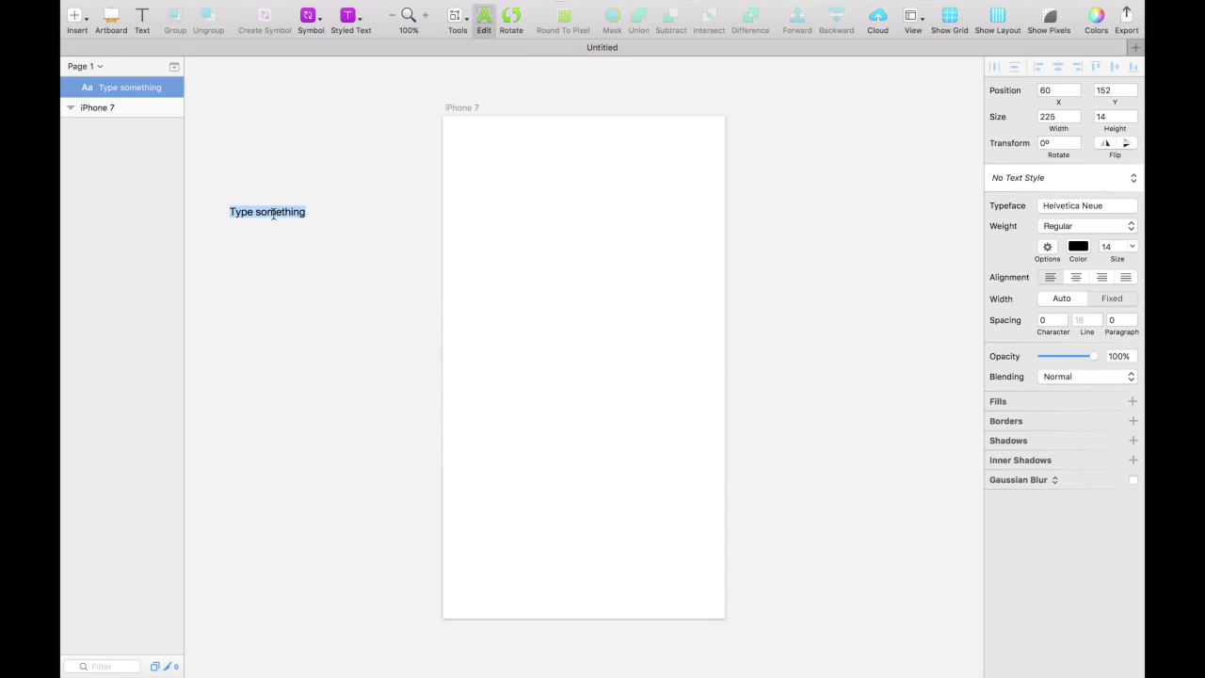
Replace the placeholder text with the lines "Street number", "Street name", "Suburb", "City", "Postcode" and "Country"
text(Street number)
key(Return)
text(Street name)
key(Return)
text(Suburb )
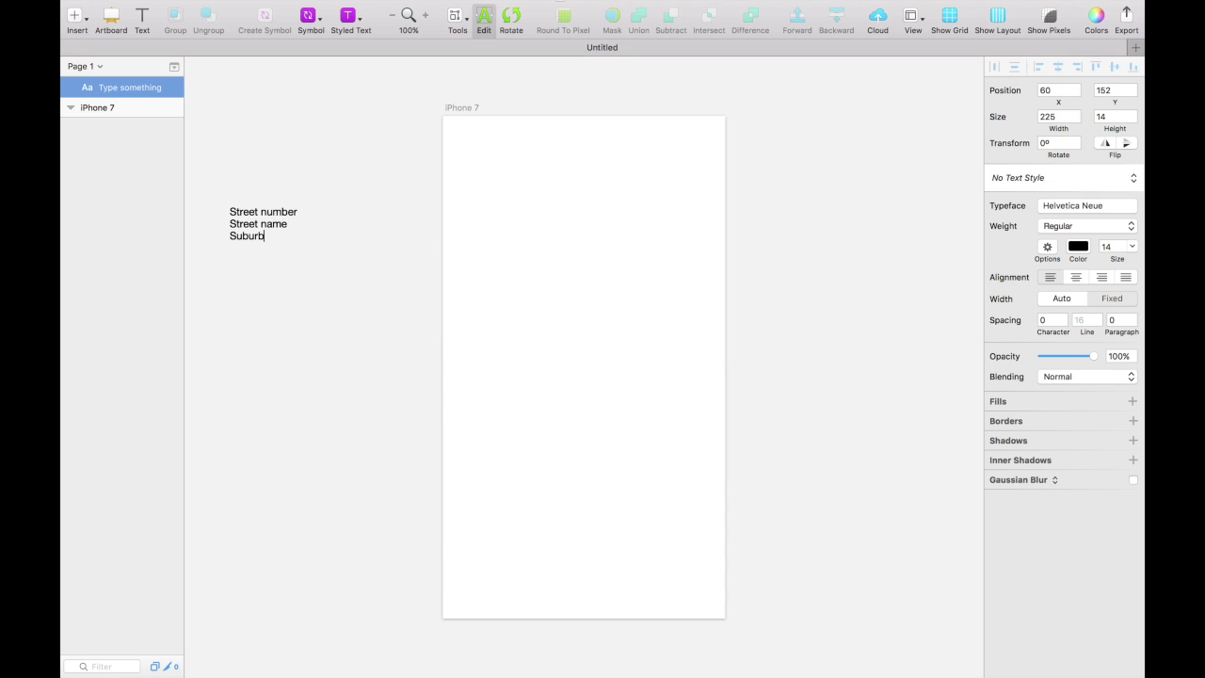
text(City)
key(Return)
text(Postcode)
key(Return)
text(Country)
Insert the line "Name (first, last)" above the address list, separated from it by a blank line
click(265, 236)
key(super+Up)
key(Return)
key(Return)
key(Up)
text(Name)
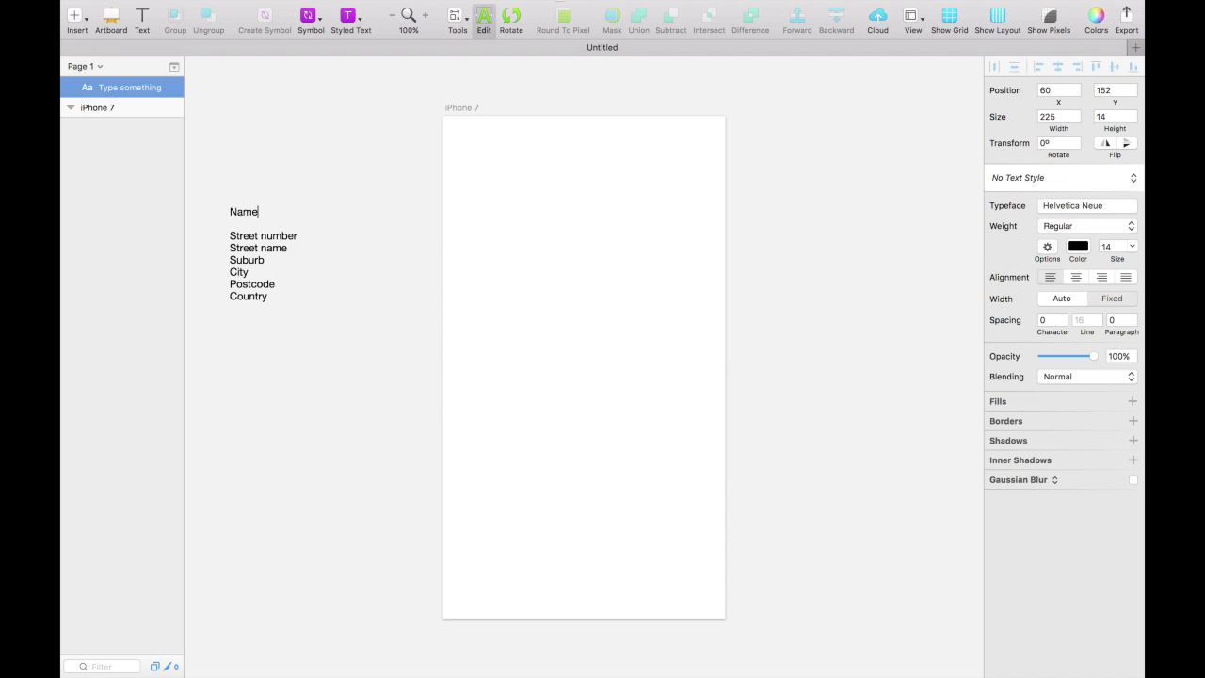
text( (first, name)
key(BackSpace)
key(BackSpace)
key(BackSpace)
key(BackSpace)
text(last))
key(Escape)
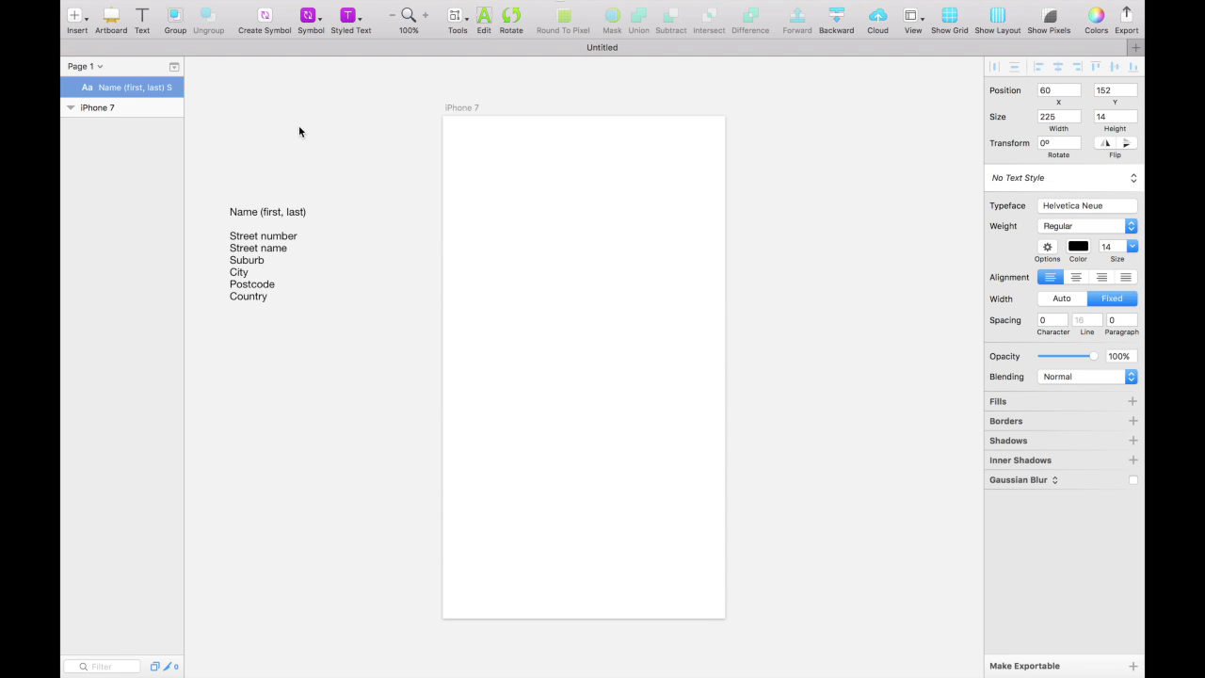
click(335, 321)
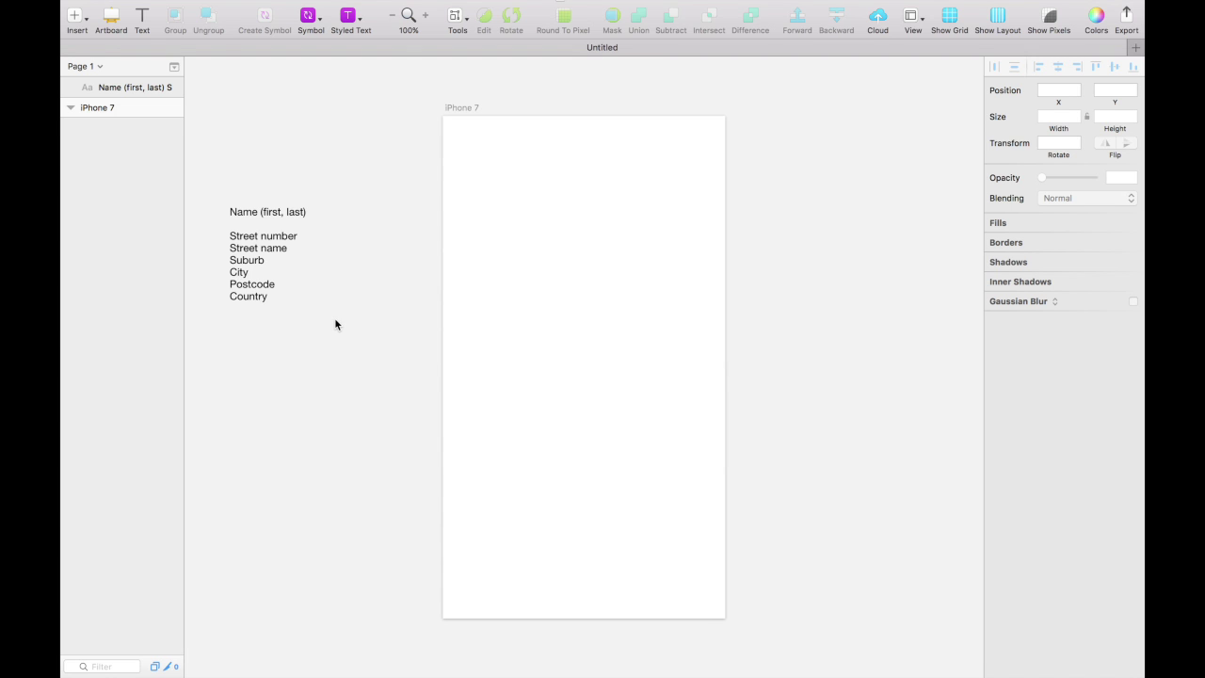
Draw a field rectangle about 290 × 33 px near the top of the iPhone 7 artboard
key(r)
drag(474, 179, 691, 203)
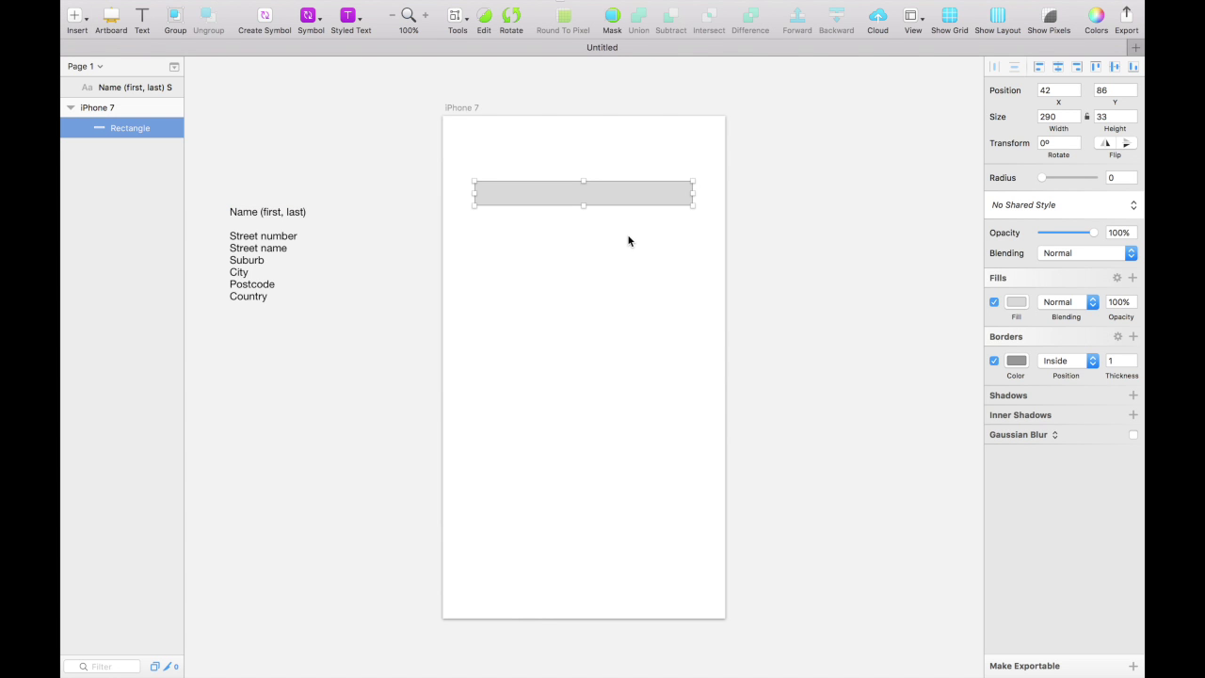
click(555, 285)
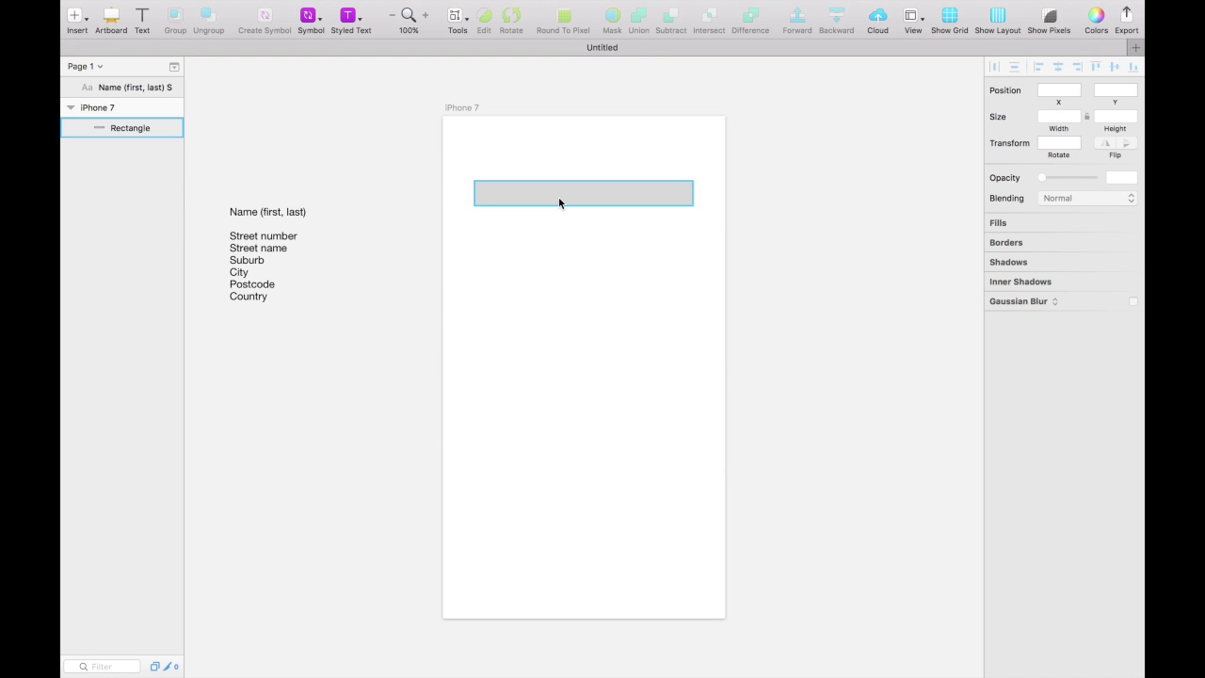
Copy the rectangle straight down, leaving a gap of about 21 px between the two
key(alt)
drag(555, 202, 559, 240)
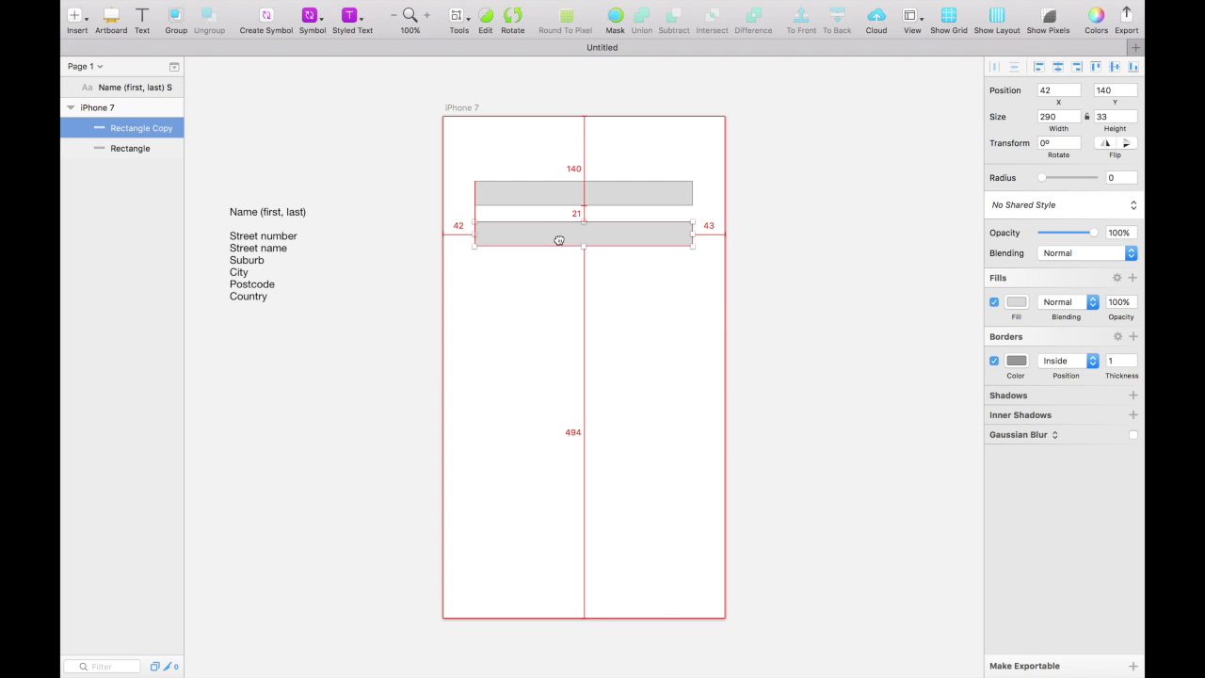
drag(559, 240, 559, 238)
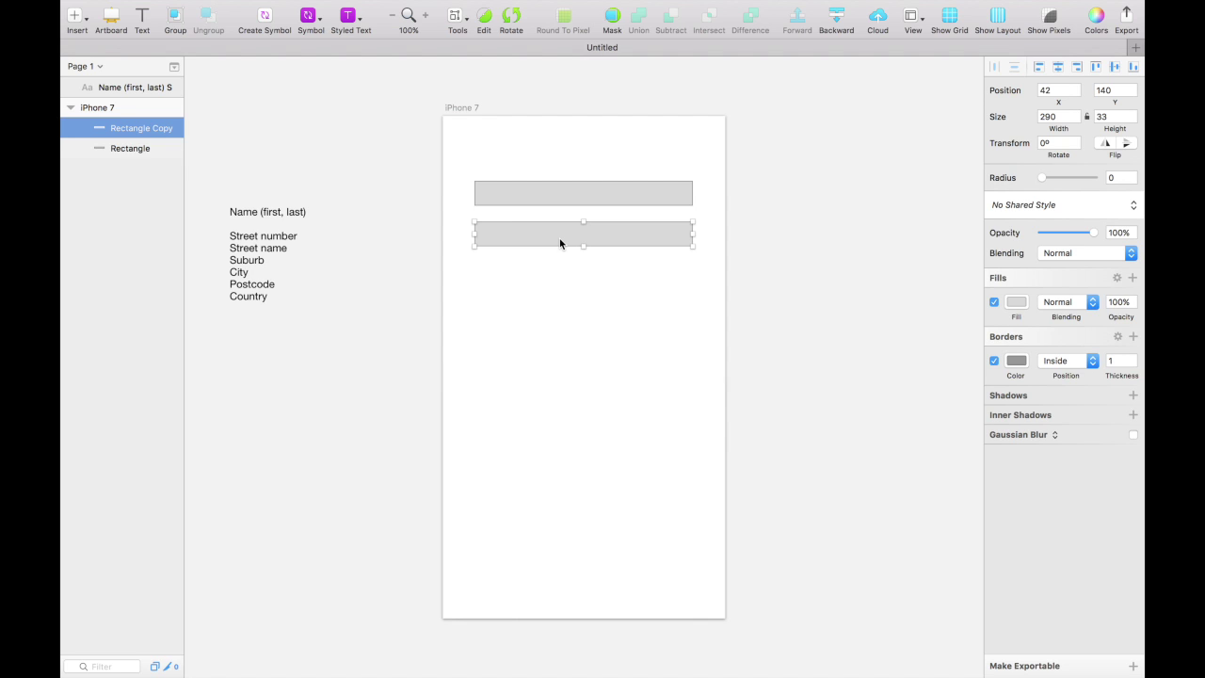
Repeat the spaced duplication six more times to build a column of eight field rectangles
key(super+d)
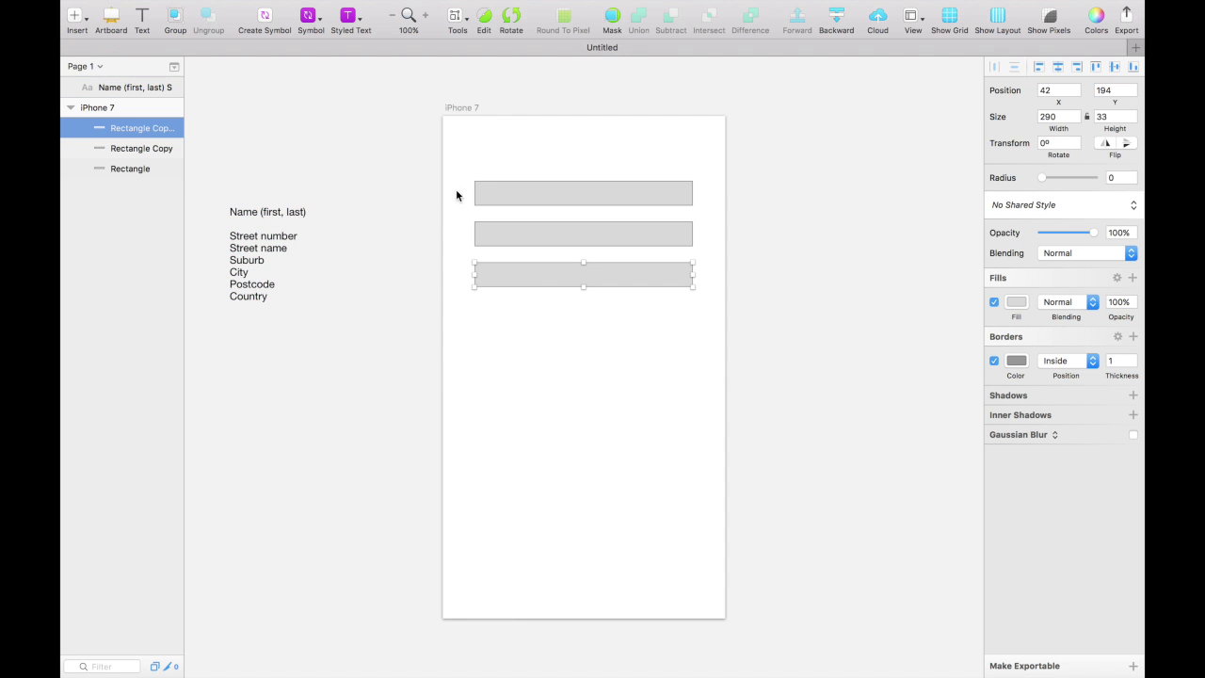
key(super+d)
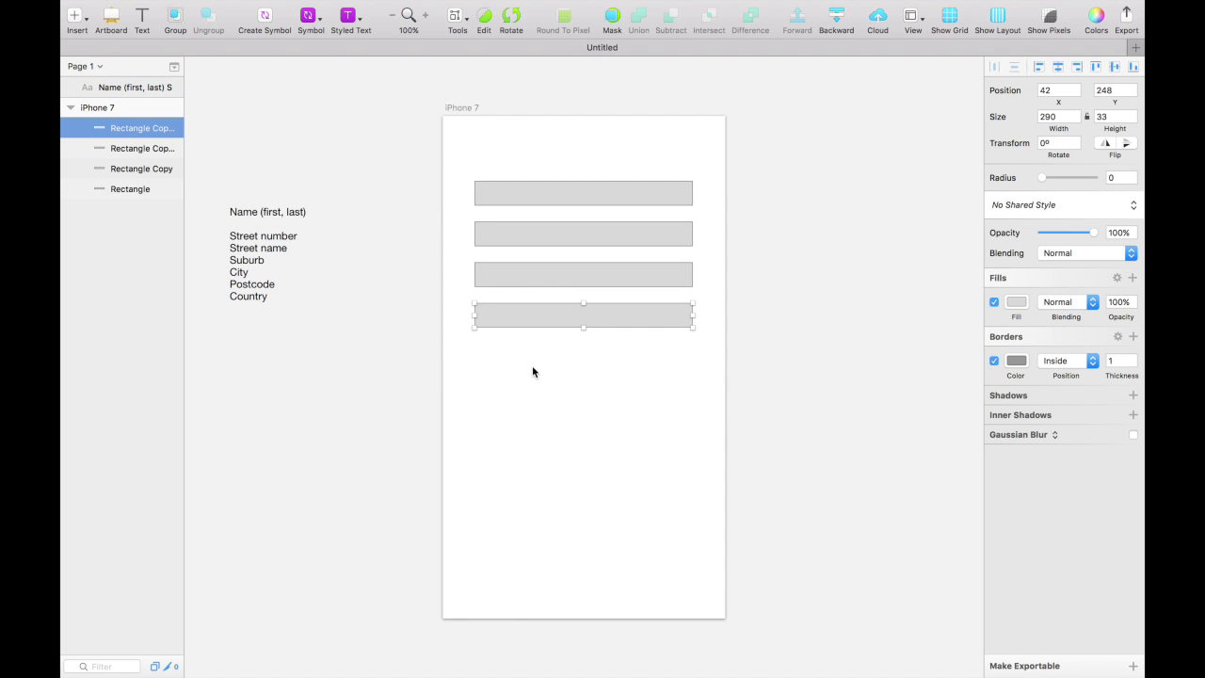
key(super+d)
key(super+d)
key(super+d)
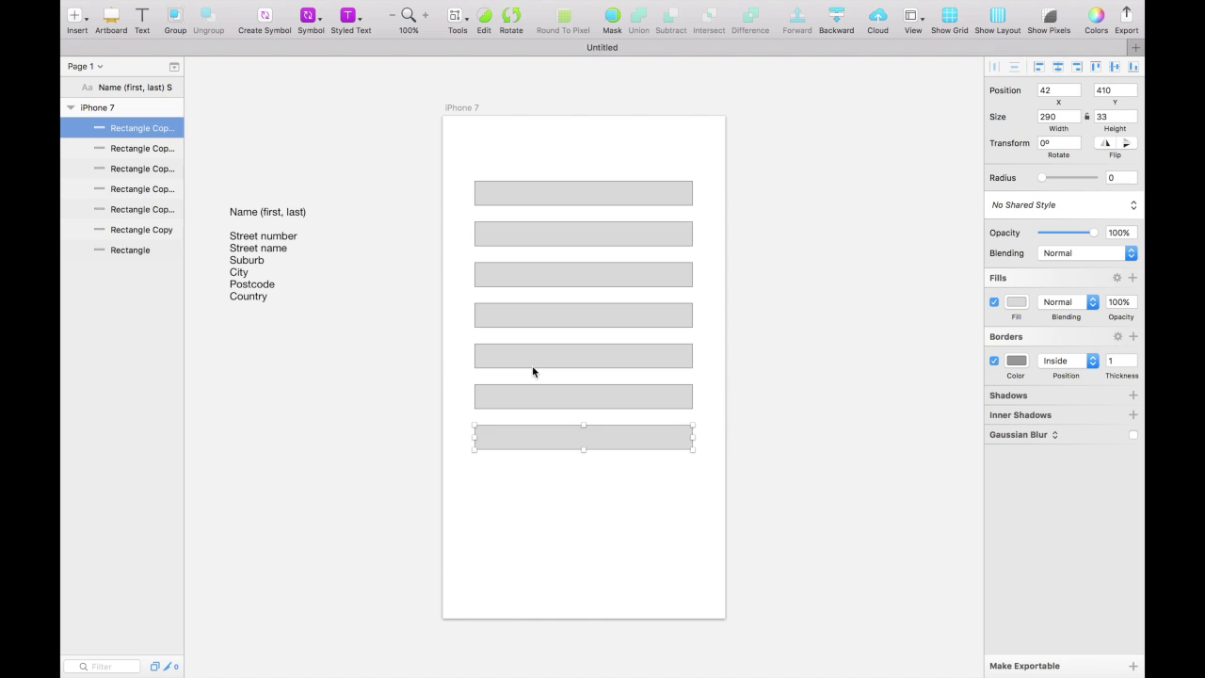
key(super+d)
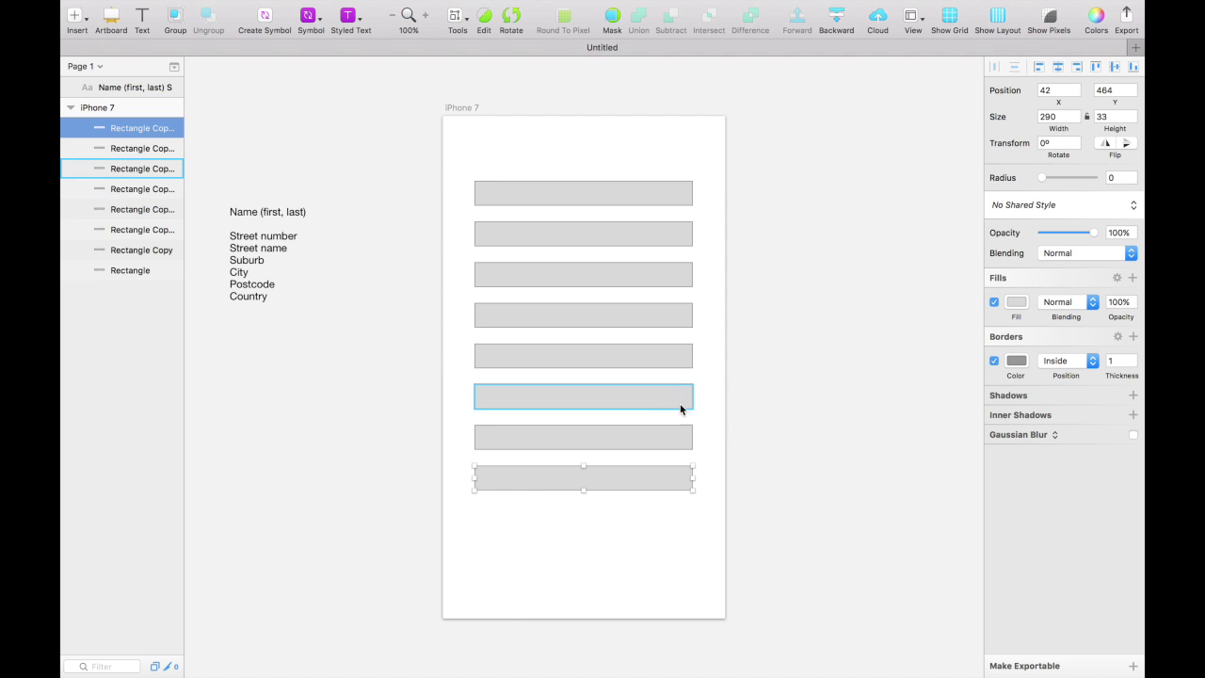
click(780, 422)
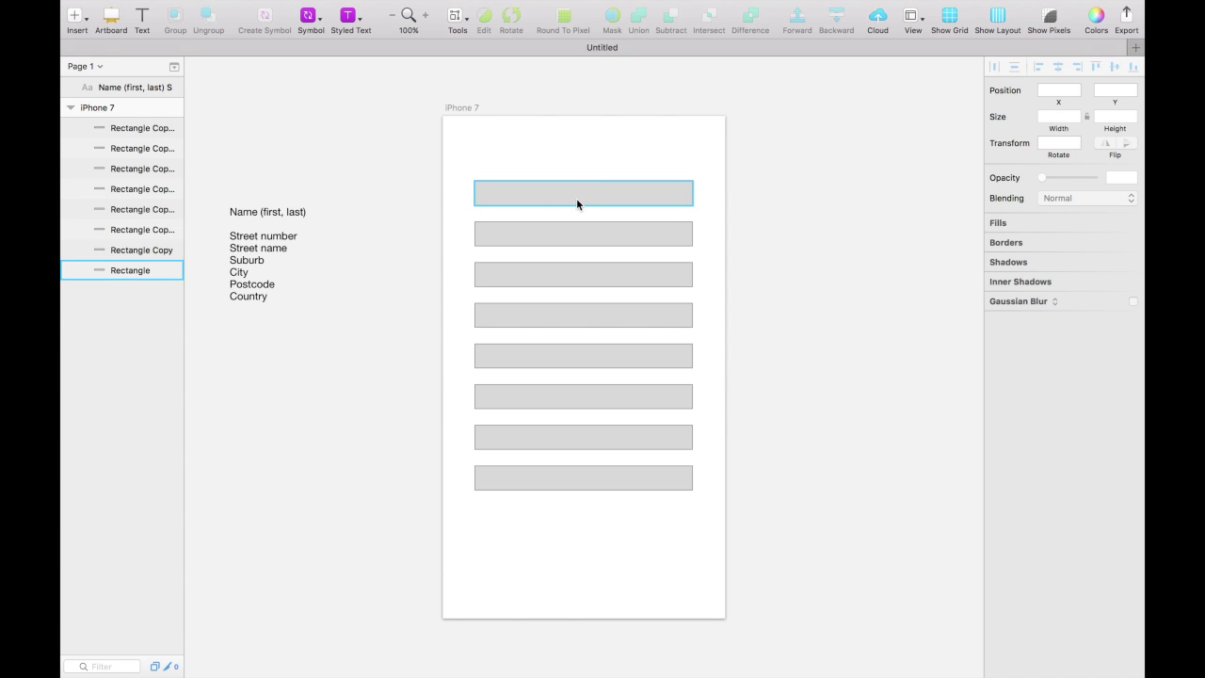
Shorten the third rectangle from its far end to roughly a quarter of its full width
click(567, 286)
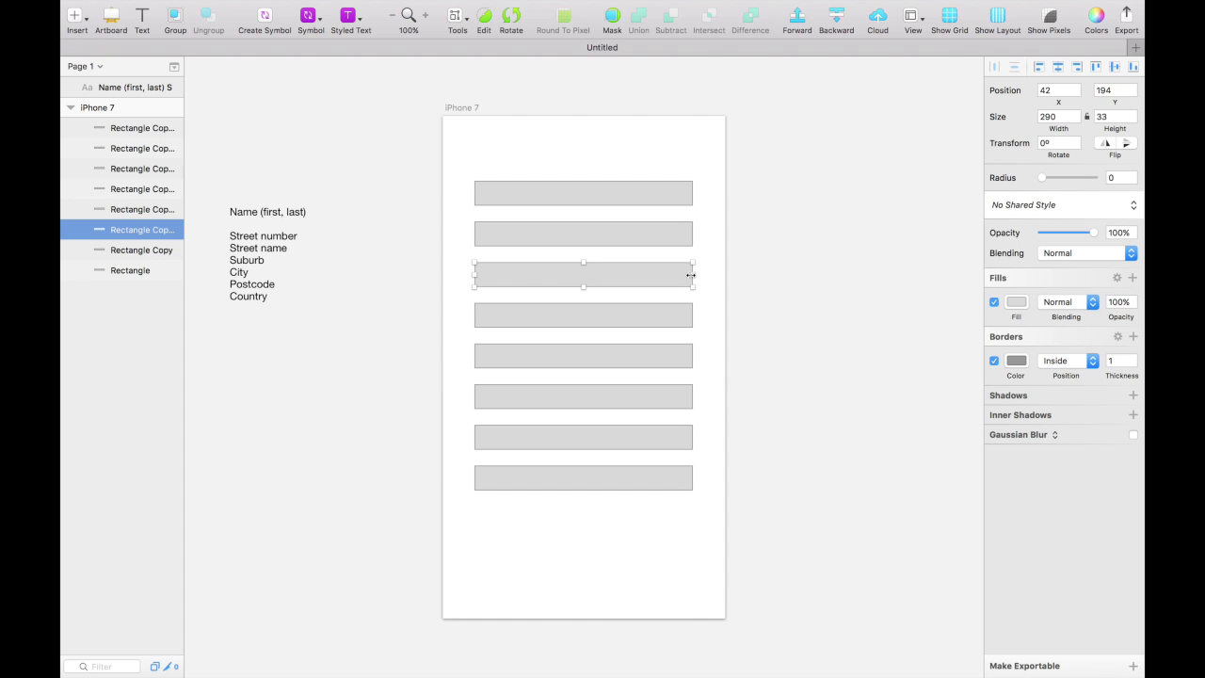
drag(691, 275, 534, 275)
click(607, 277)
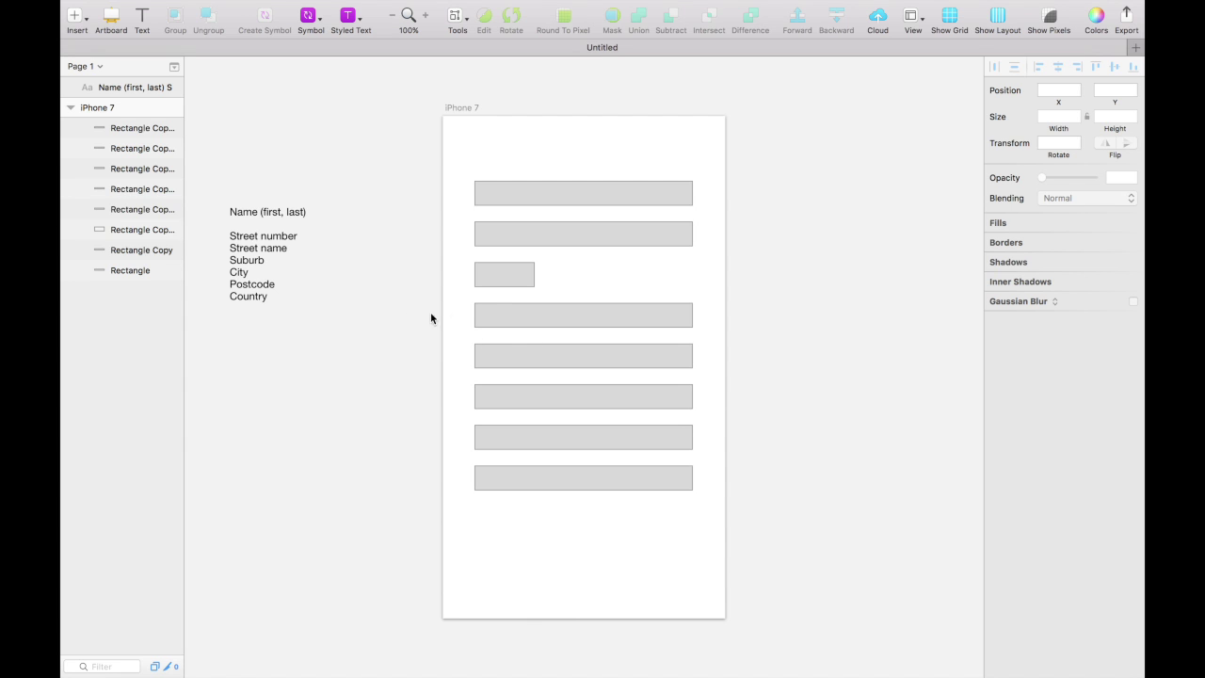
Shorten the seventh rectangle to about 145 px wide, keeping its left edge aligned with the others
click(509, 326)
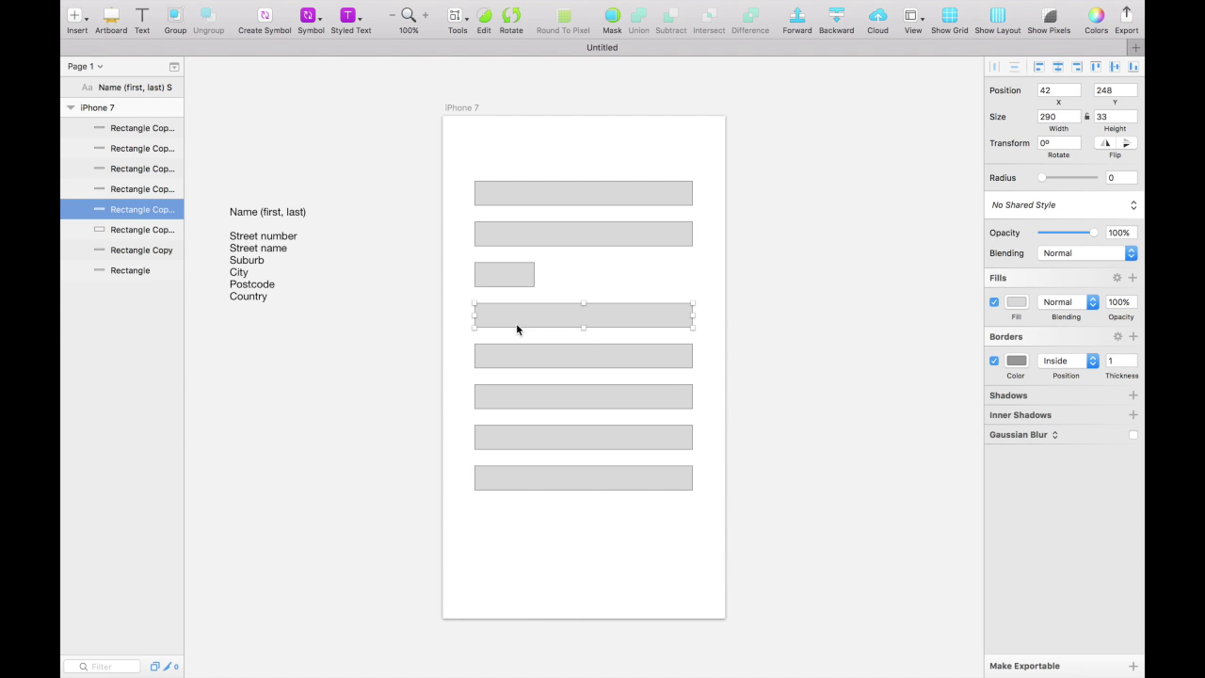
click(518, 355)
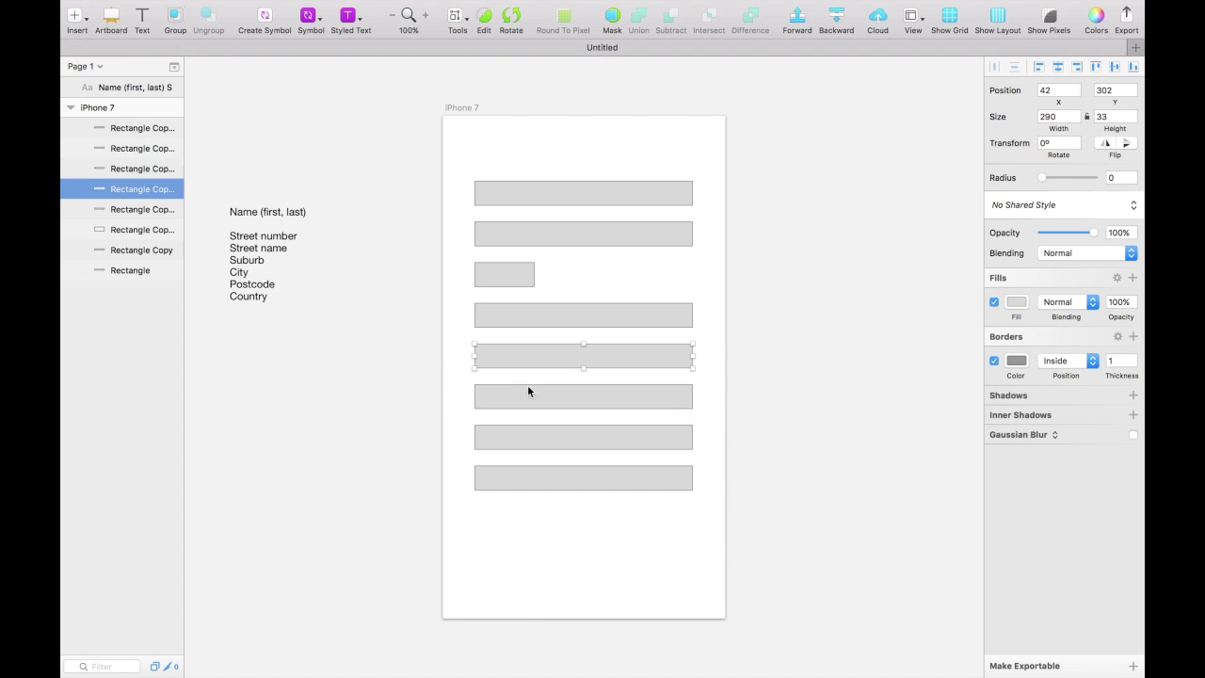
click(527, 392)
click(610, 440)
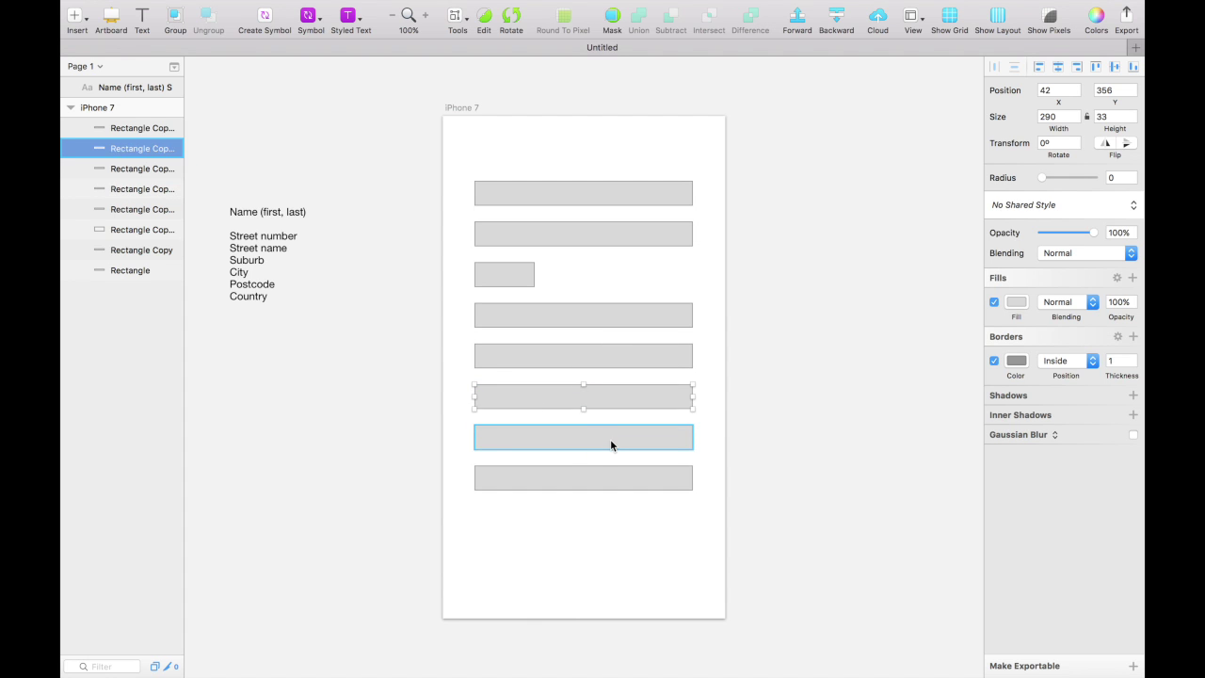
drag(693, 436, 579, 443)
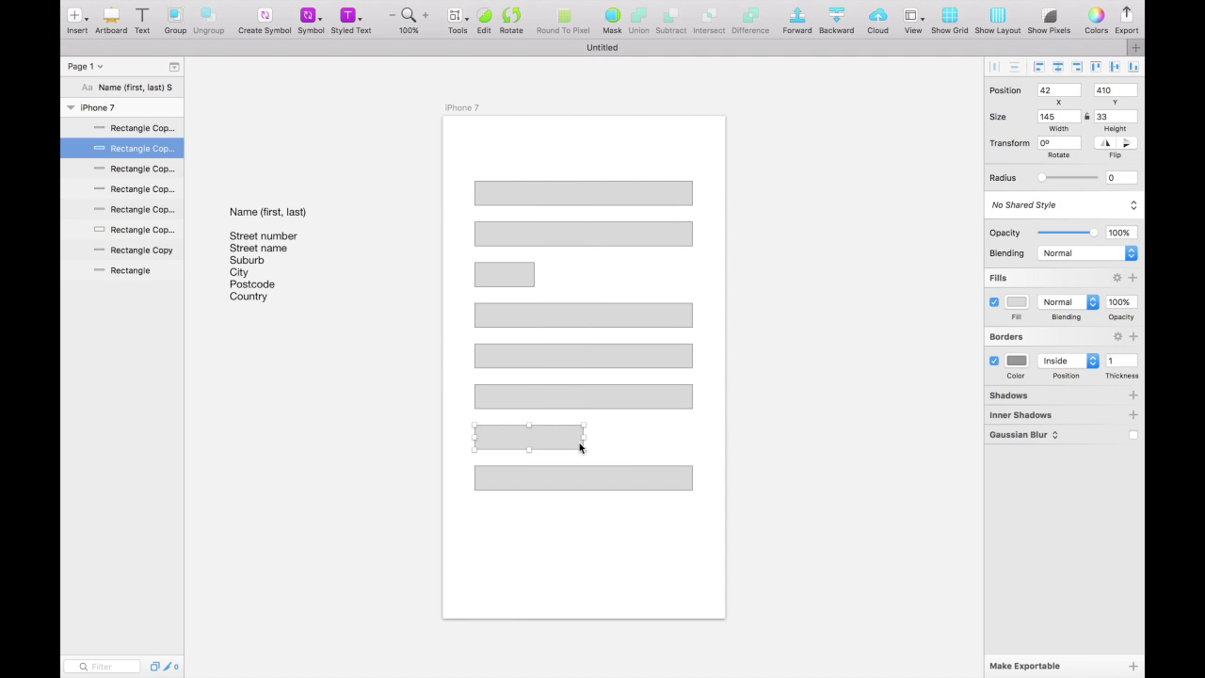
click(616, 460)
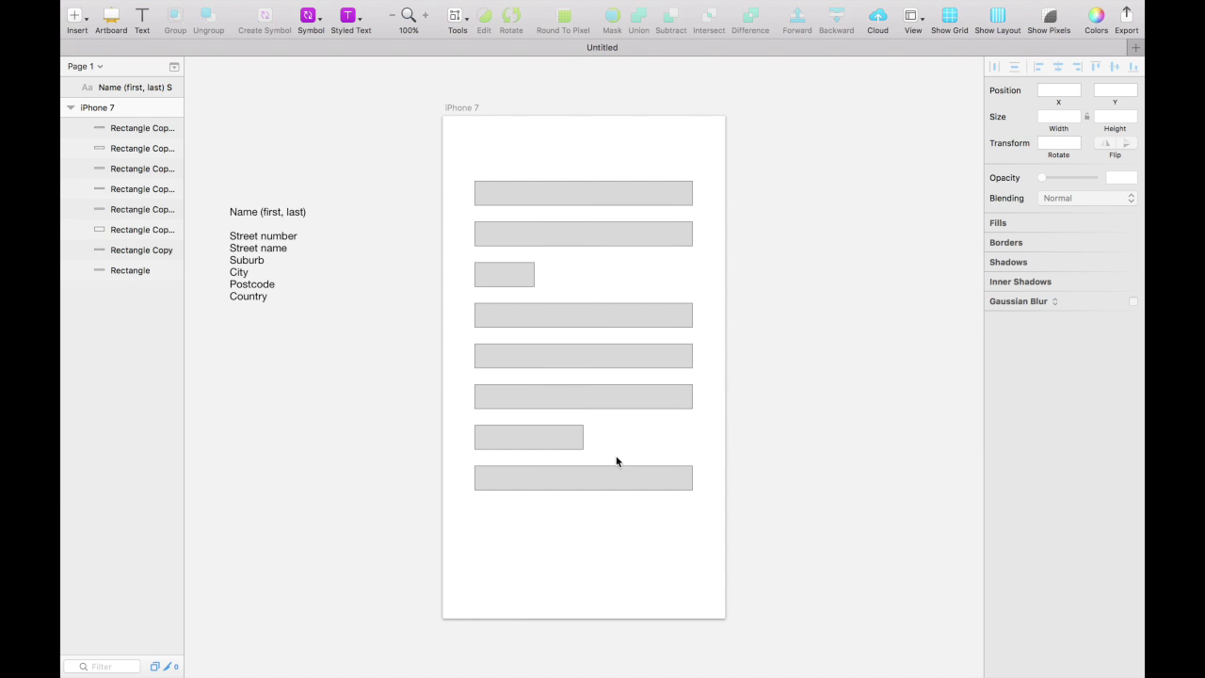
Shorten the first and second rectangles to about 216 px wide each
click(642, 194)
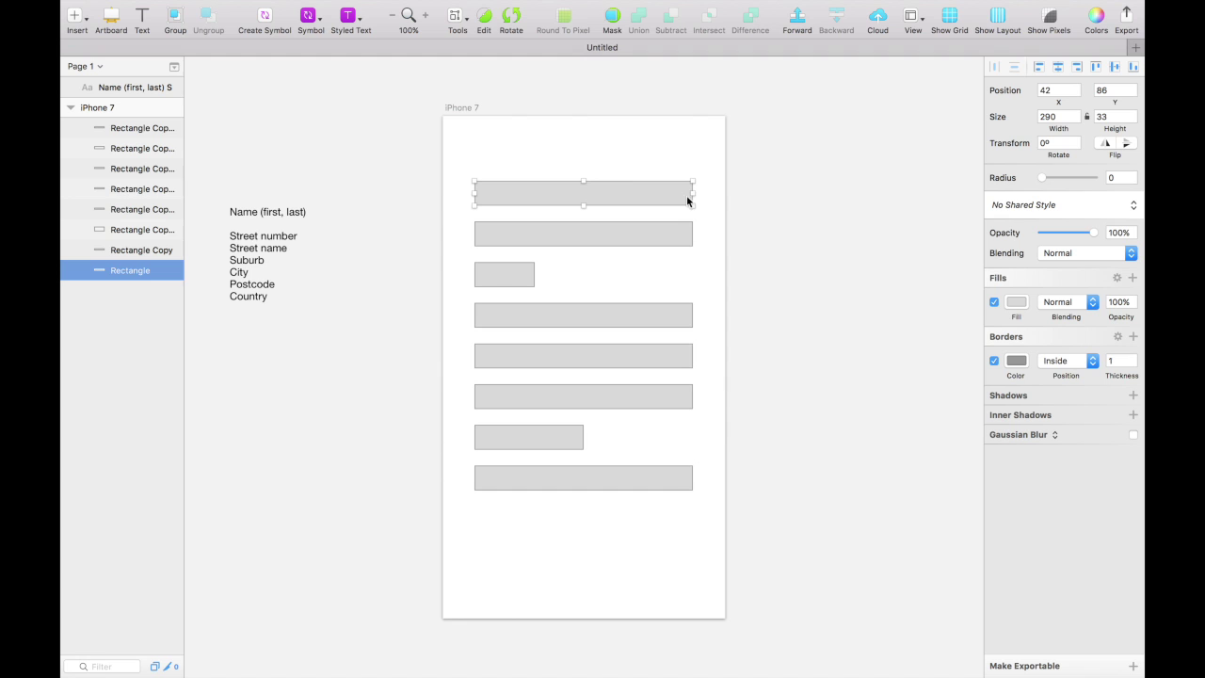
drag(692, 192, 637, 193)
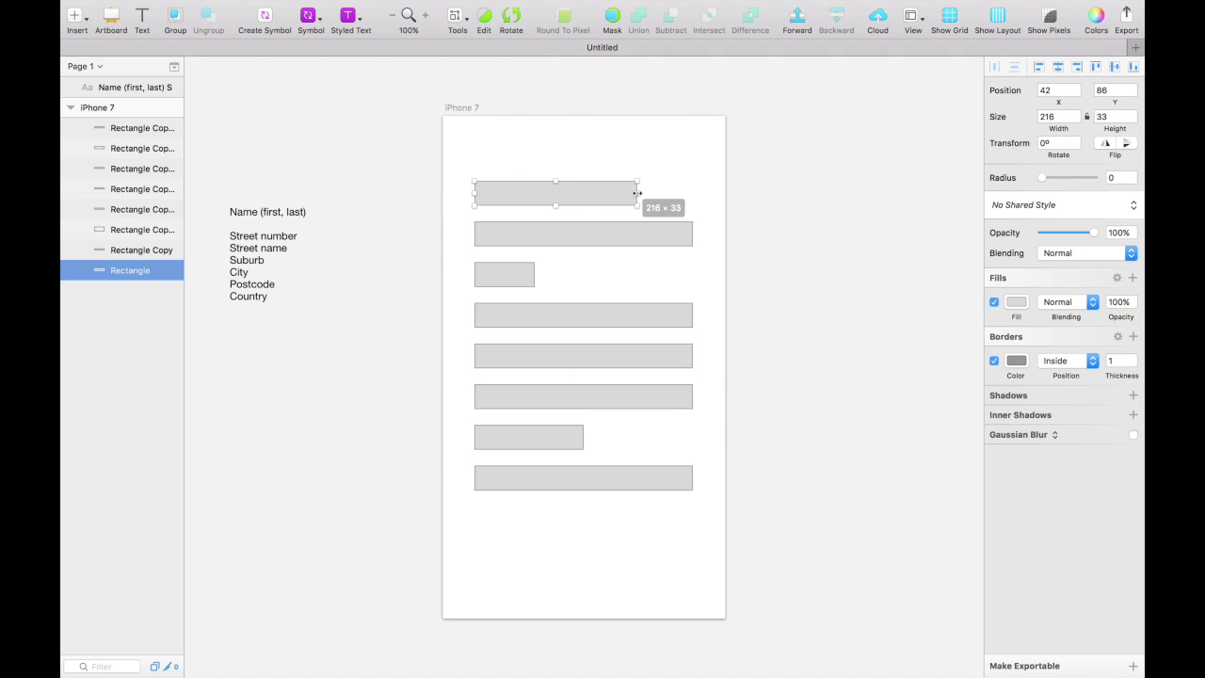
click(684, 230)
drag(693, 233, 634, 235)
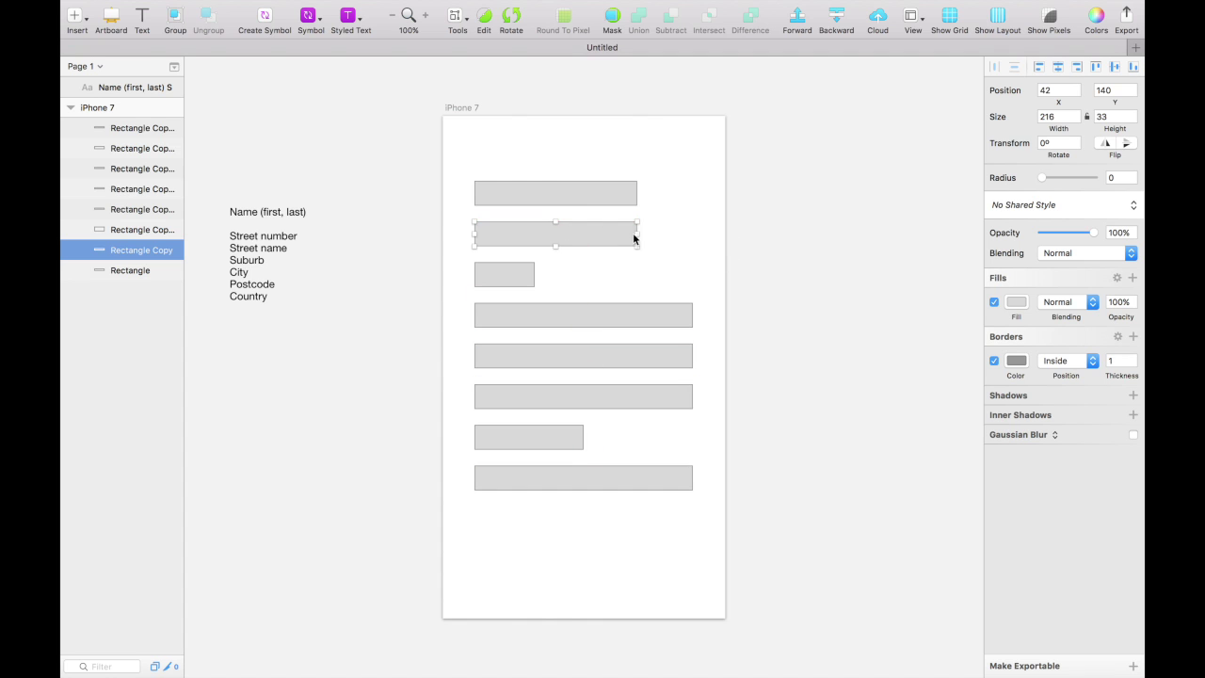
click(702, 253)
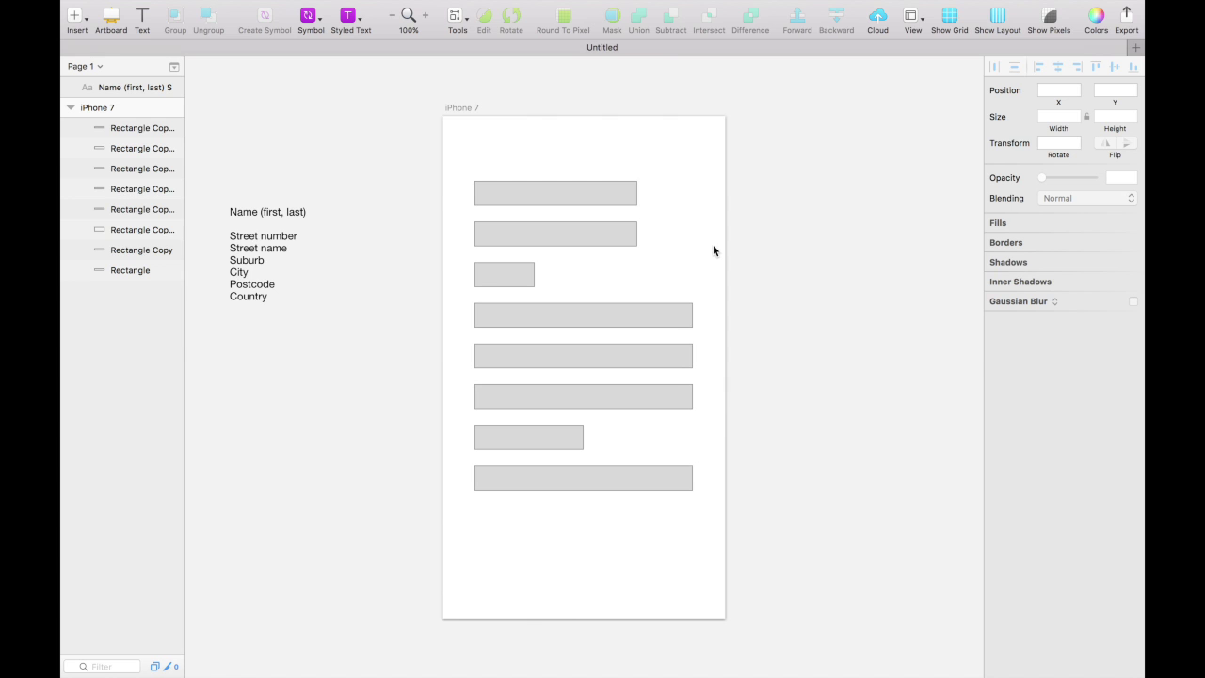
click(600, 318)
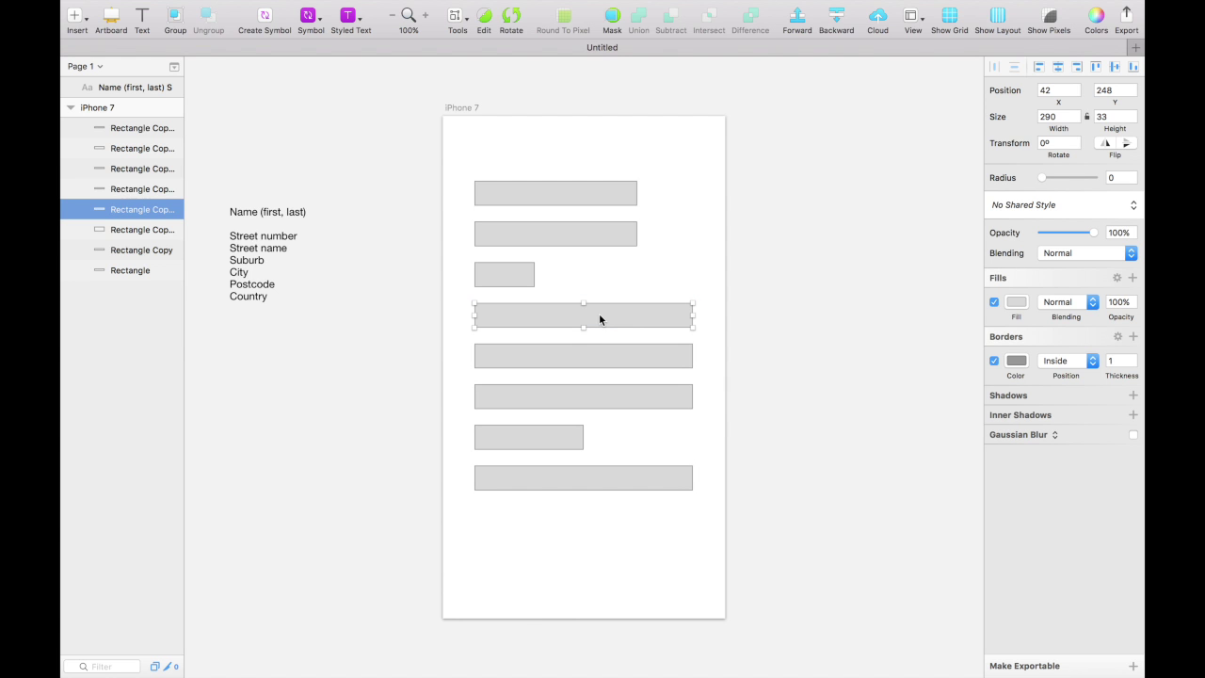
click(589, 241)
click(493, 292)
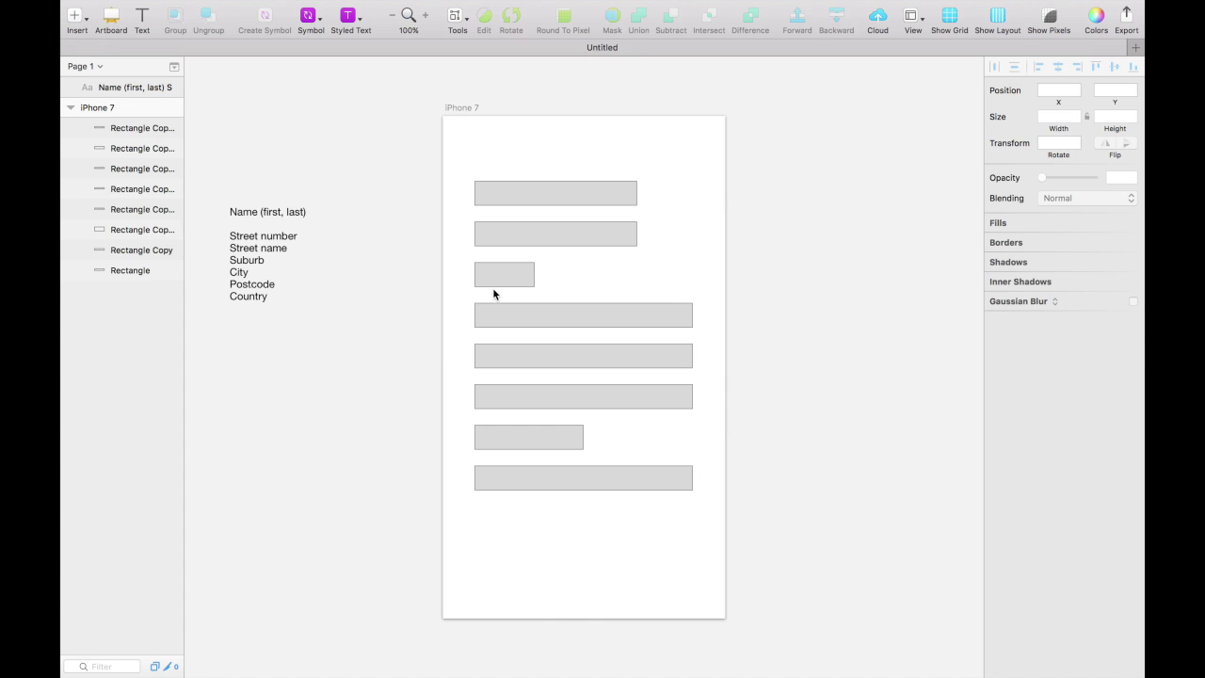
click(509, 276)
click(611, 286)
click(496, 192)
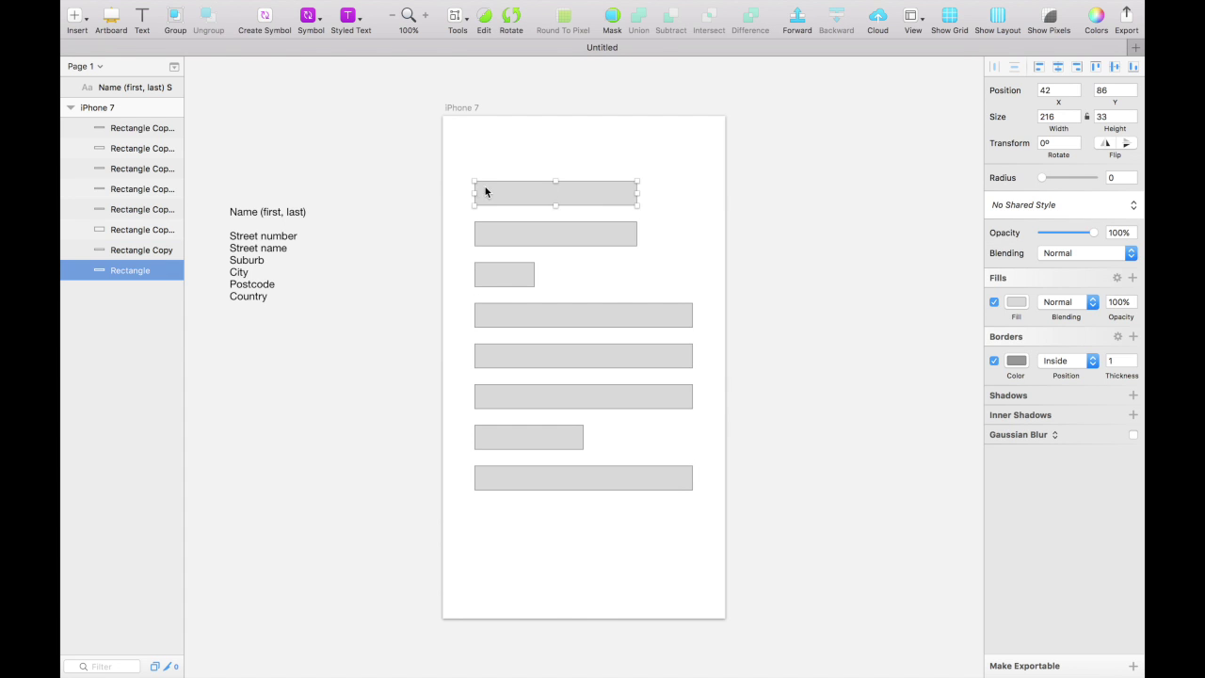
Set the height of all eight field rectangles to 35
drag(448, 172, 568, 527)
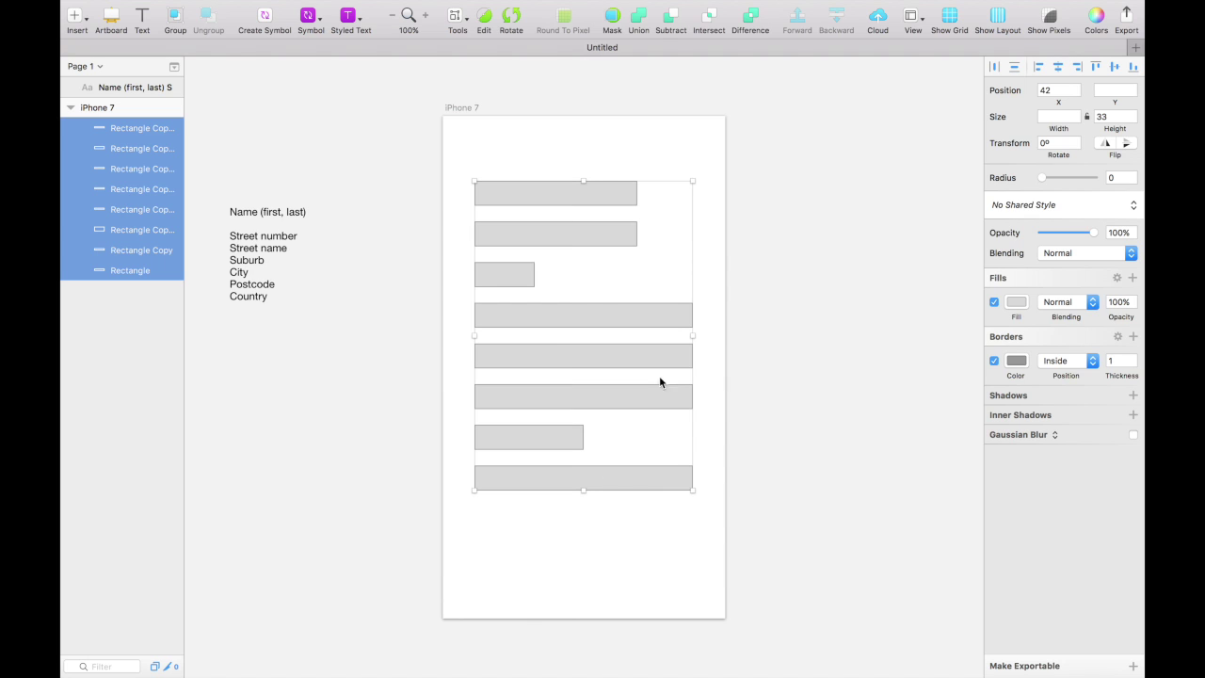
click(1111, 117)
double_click(1109, 116)
key(BackSpace)
key(BackSpace)
text(35)
key(Return)
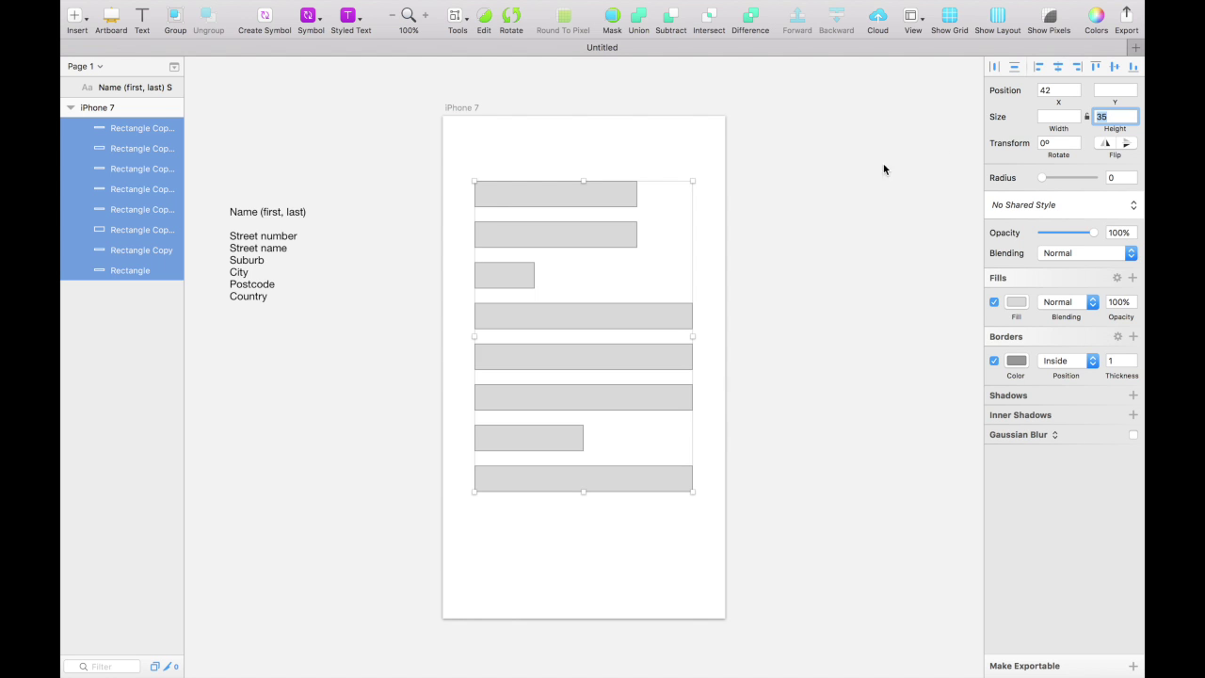
click(846, 182)
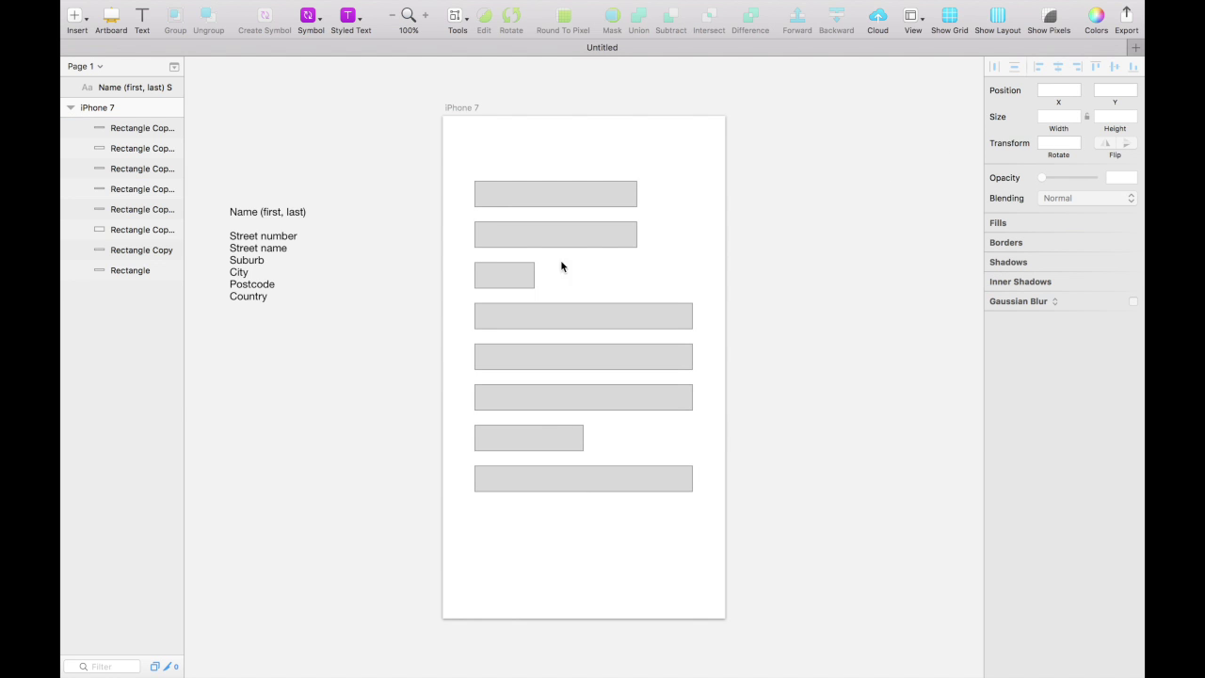
Set the width of the fourth, fifth, sixth and eighth rectangles to 300
click(485, 318)
shift+click(523, 355)
shift+click(553, 405)
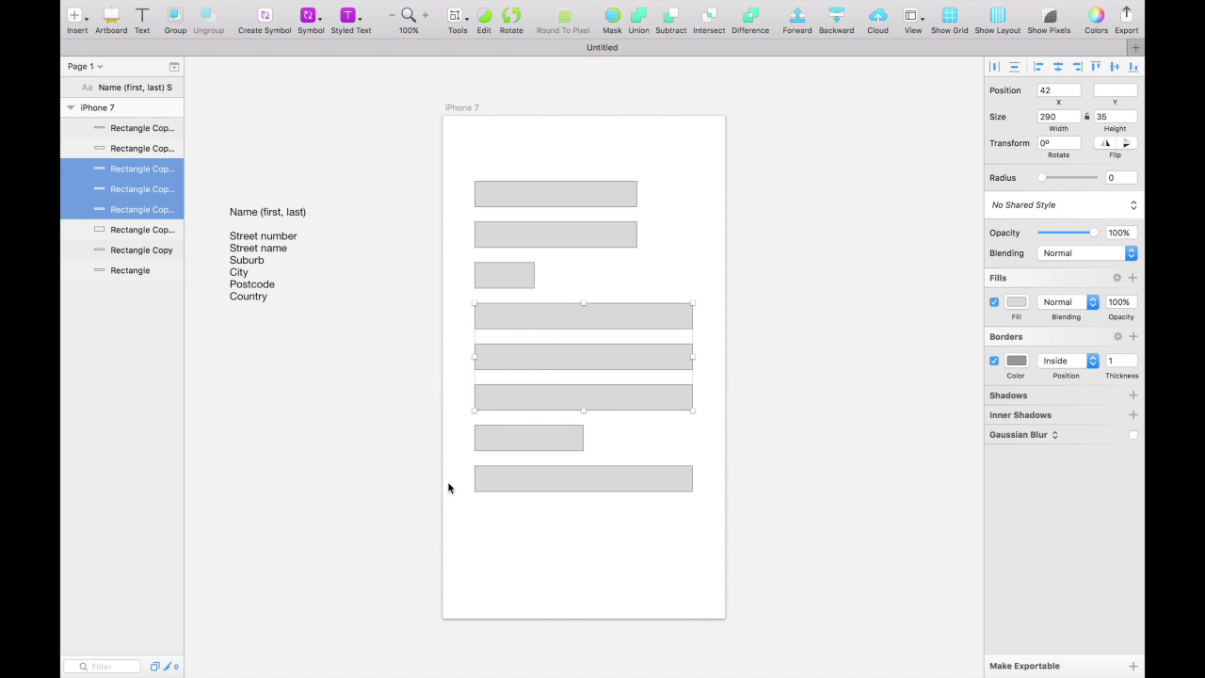
shift+click(476, 479)
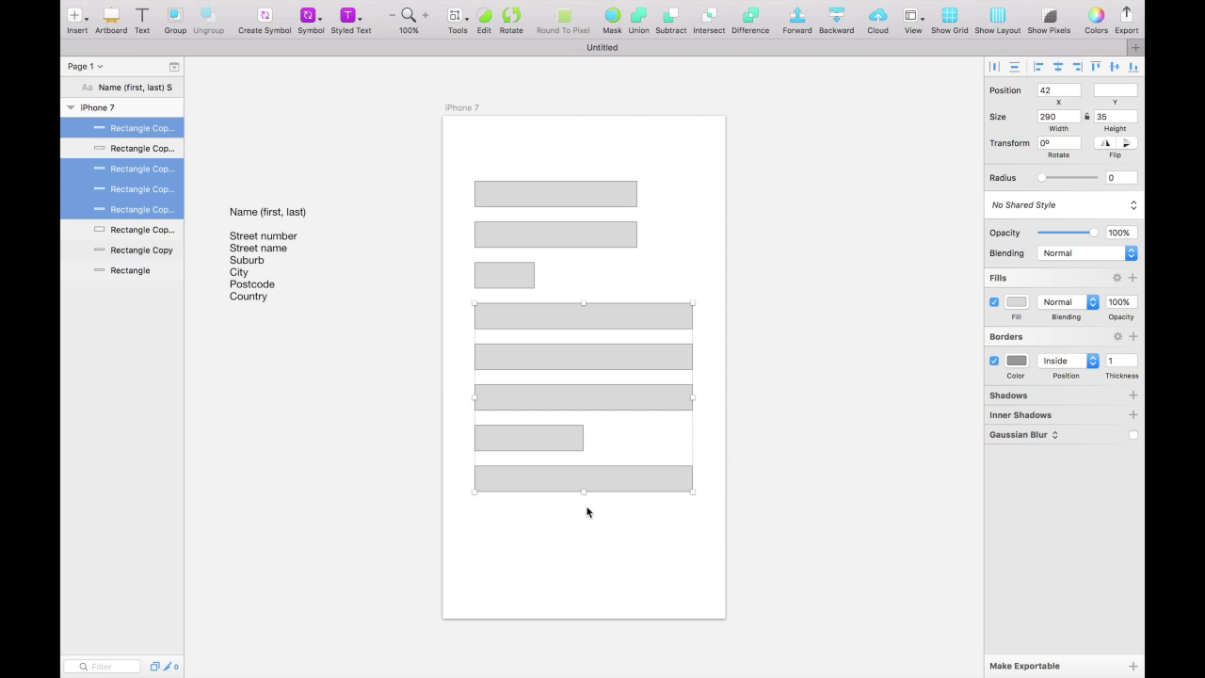
click(1058, 115)
text(300)
key(Return)
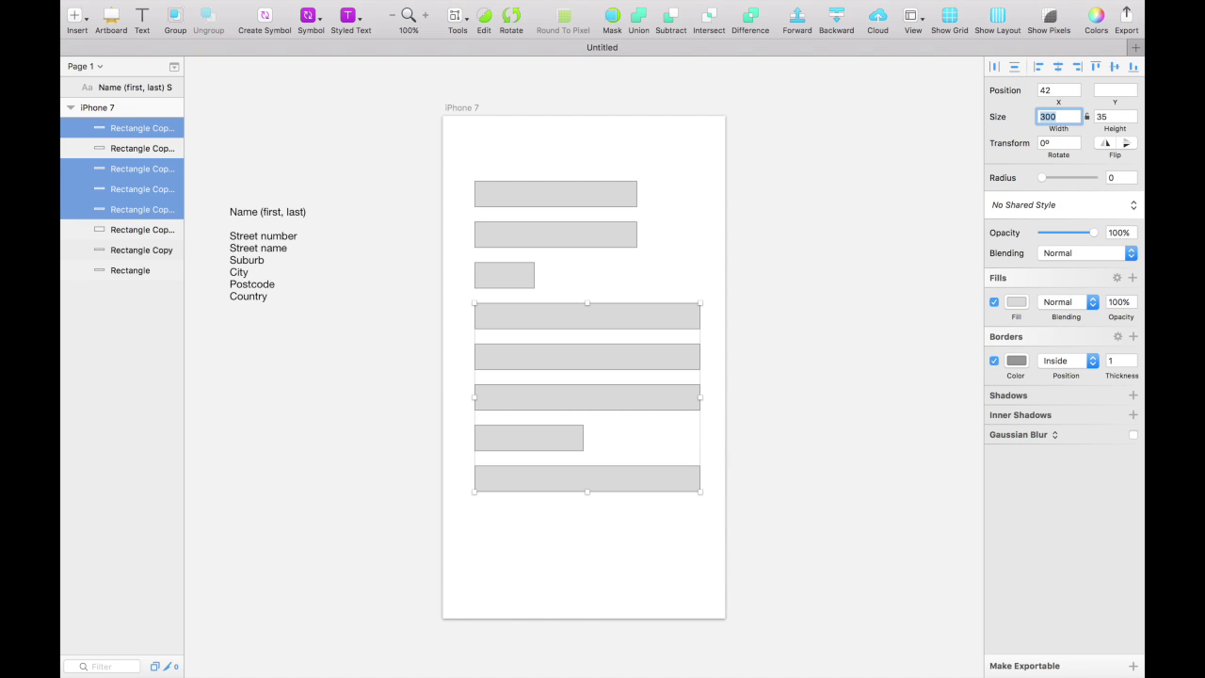
click(913, 177)
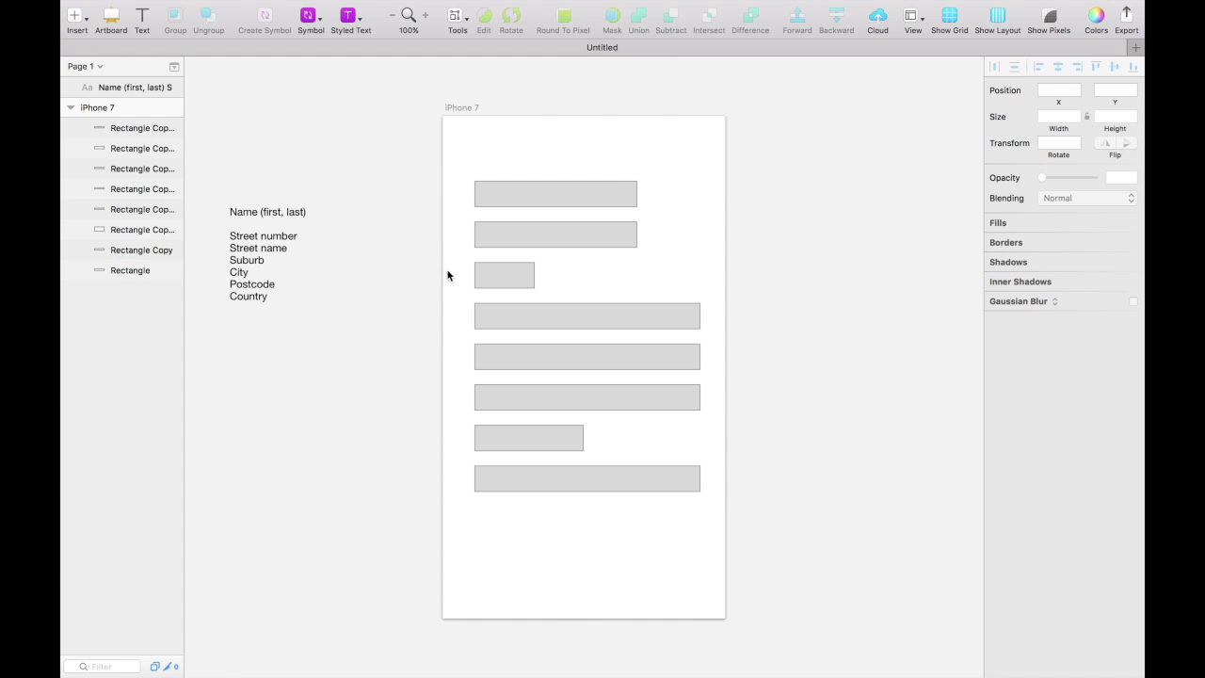
Set the width of the first and second rectangles to 250
drag(459, 187, 546, 236)
click(1054, 118)
text(250)
key(Return)
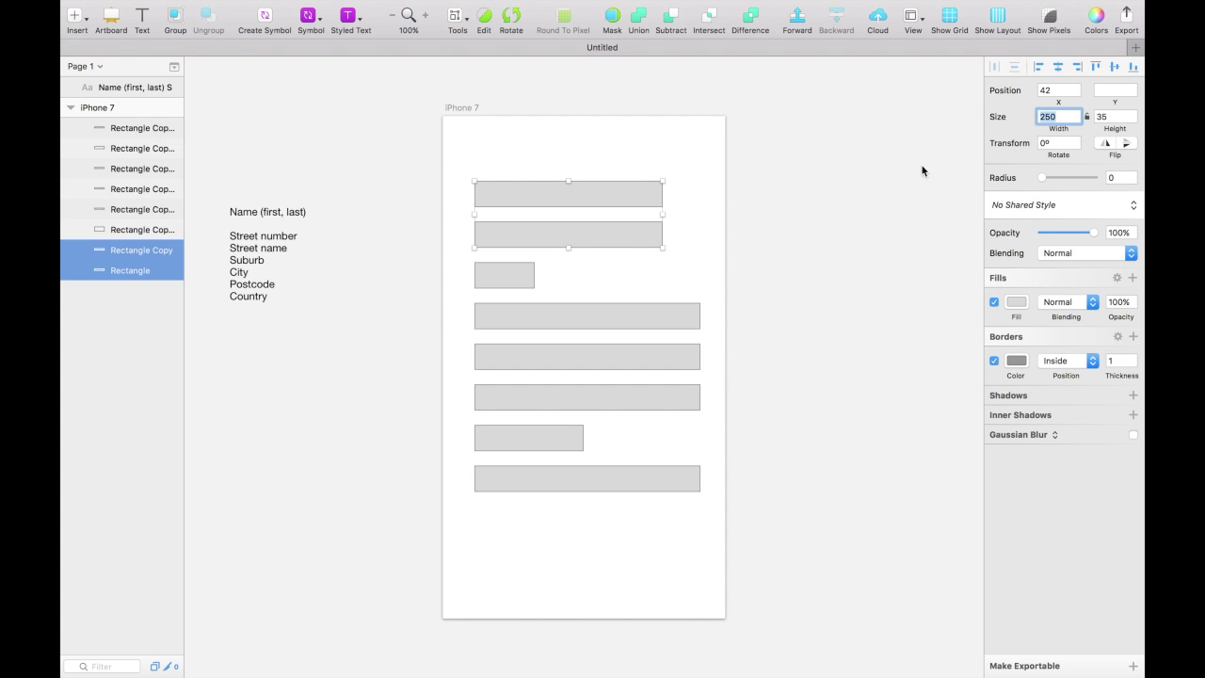
click(790, 236)
Set the width of the third and seventh rectangles to 150
click(508, 280)
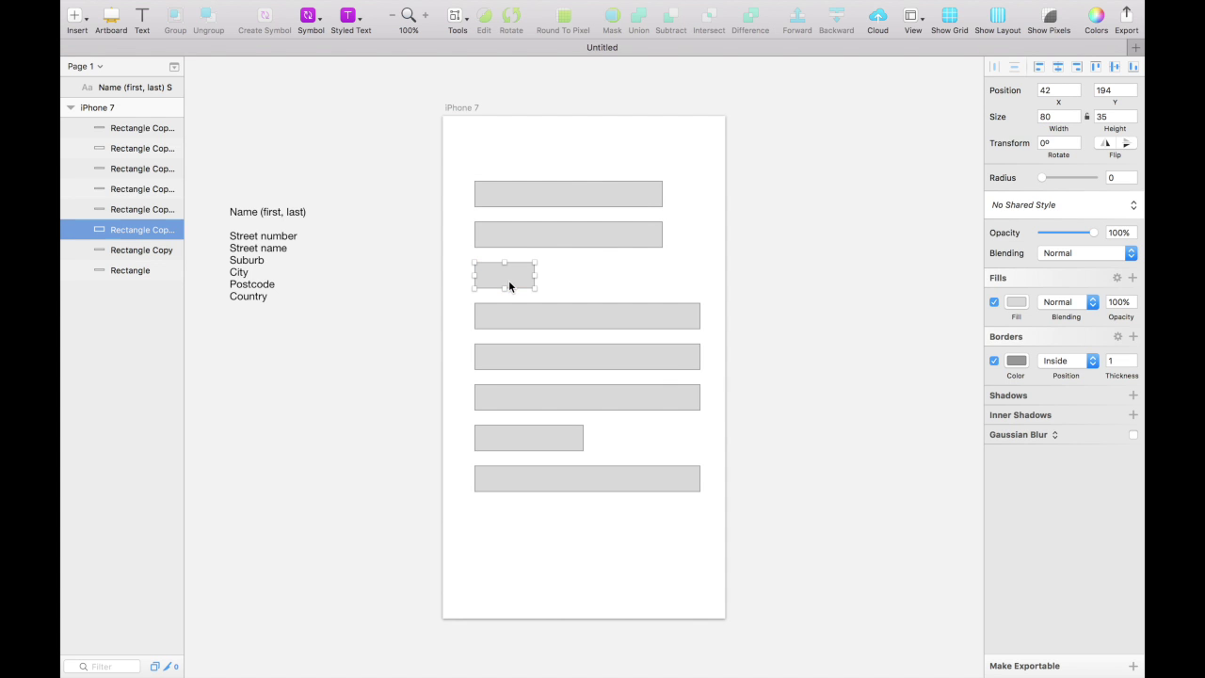
shift+click(524, 442)
click(545, 442)
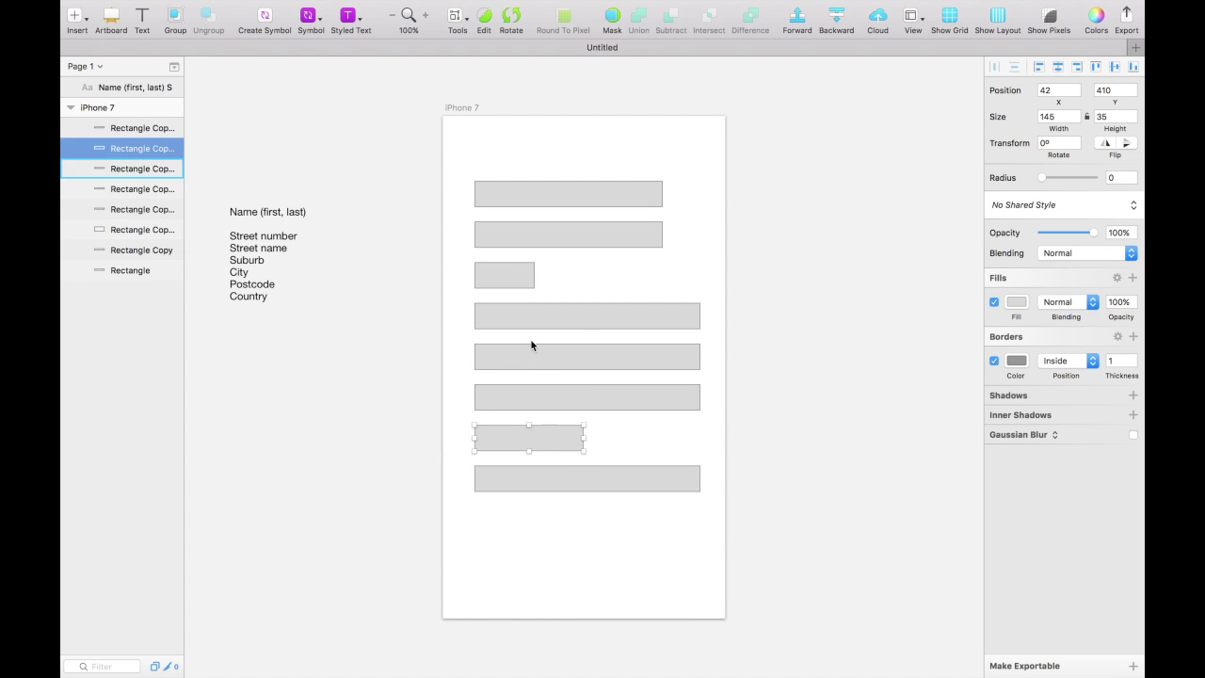
shift+click(512, 267)
click(1049, 118)
text(150)
key(Return)
click(747, 304)
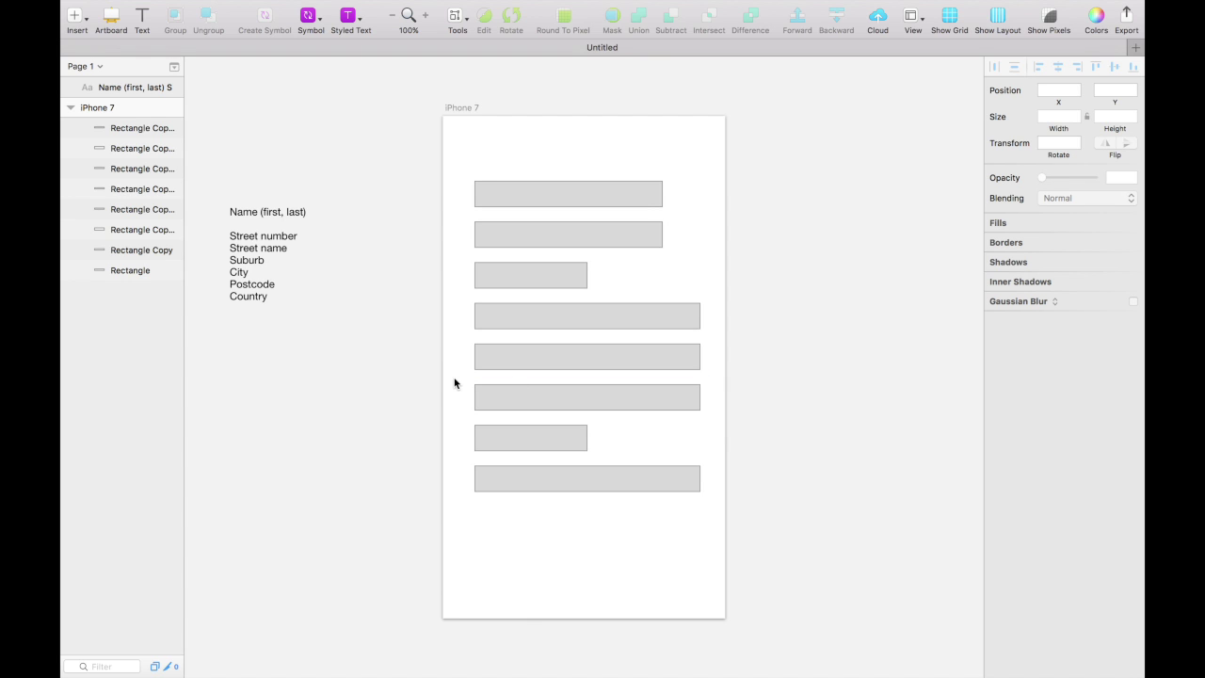
Move the eighth rectangle down near the artboard's lower edge and distribute all eight rectangles evenly in the vertical direction
click(537, 482)
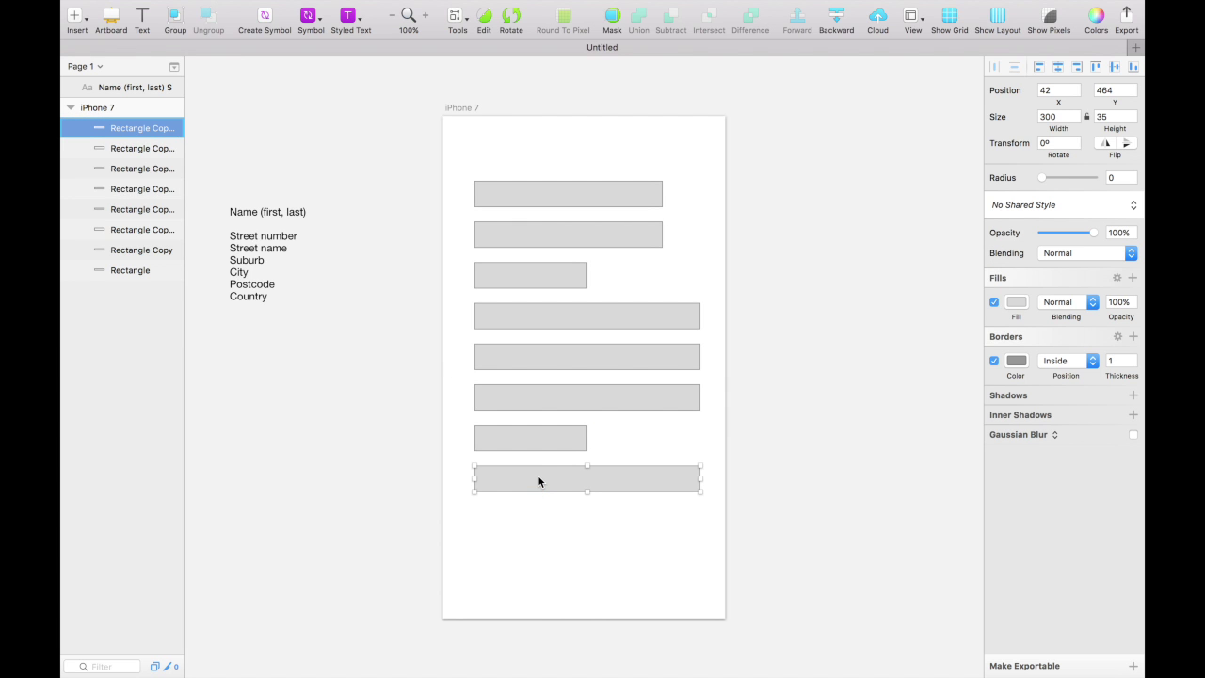
drag(539, 482, 532, 577)
click(532, 557)
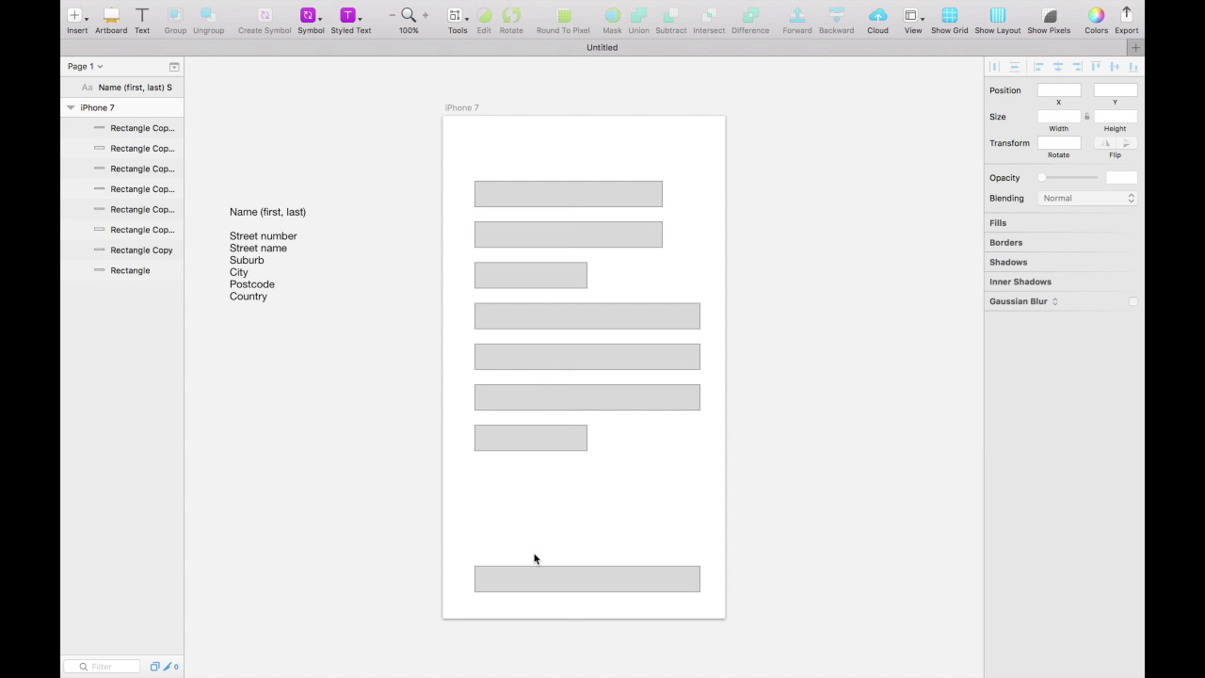
drag(457, 166, 532, 596)
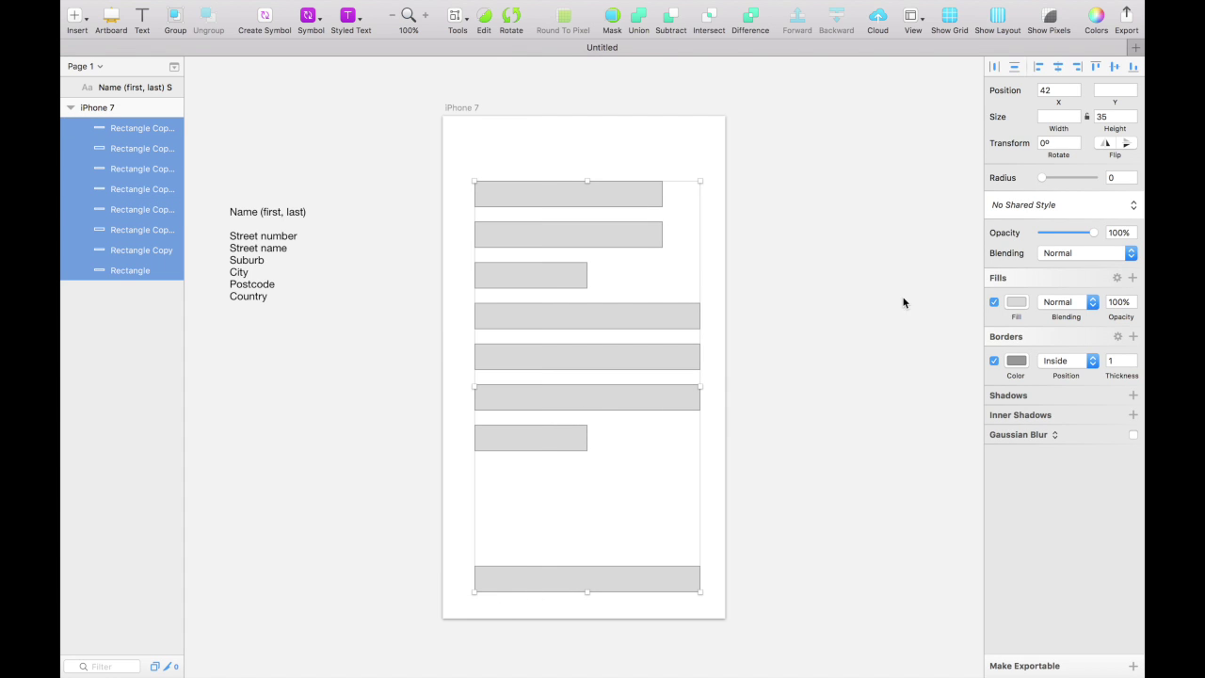
click(1014, 67)
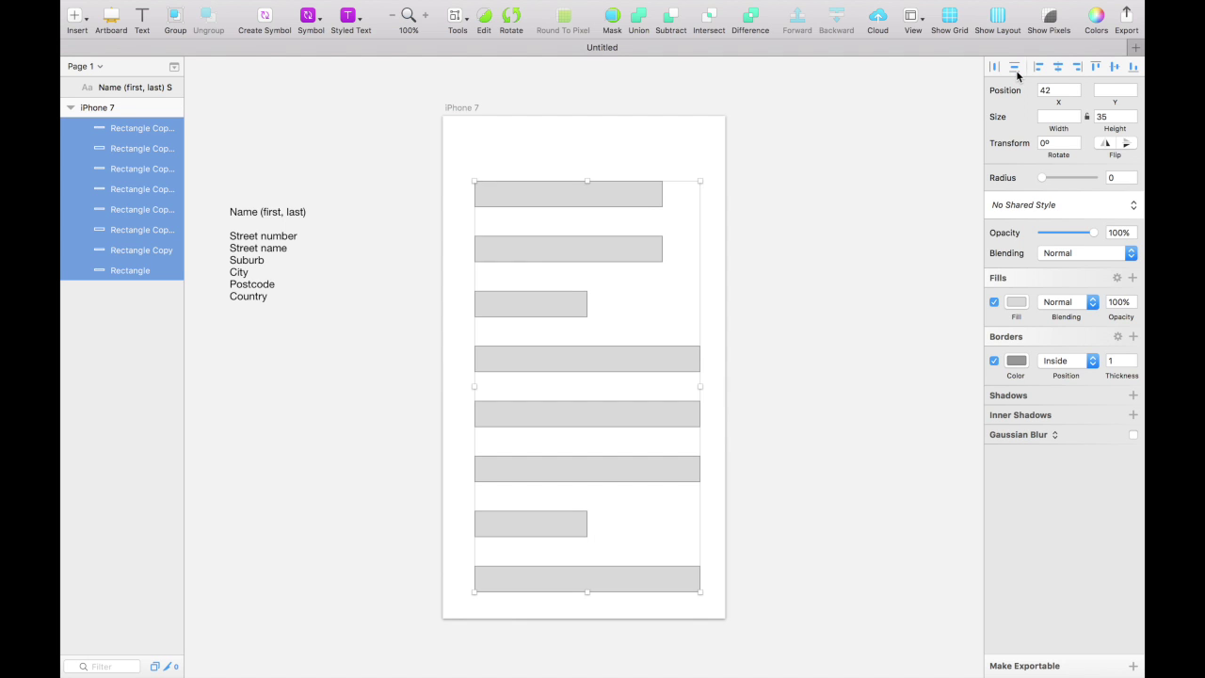
click(777, 200)
Move the whole column of rectangles slightly up on the artboard, keeping its horizontal position
drag(455, 171, 553, 610)
drag(502, 198, 508, 189)
click(442, 257)
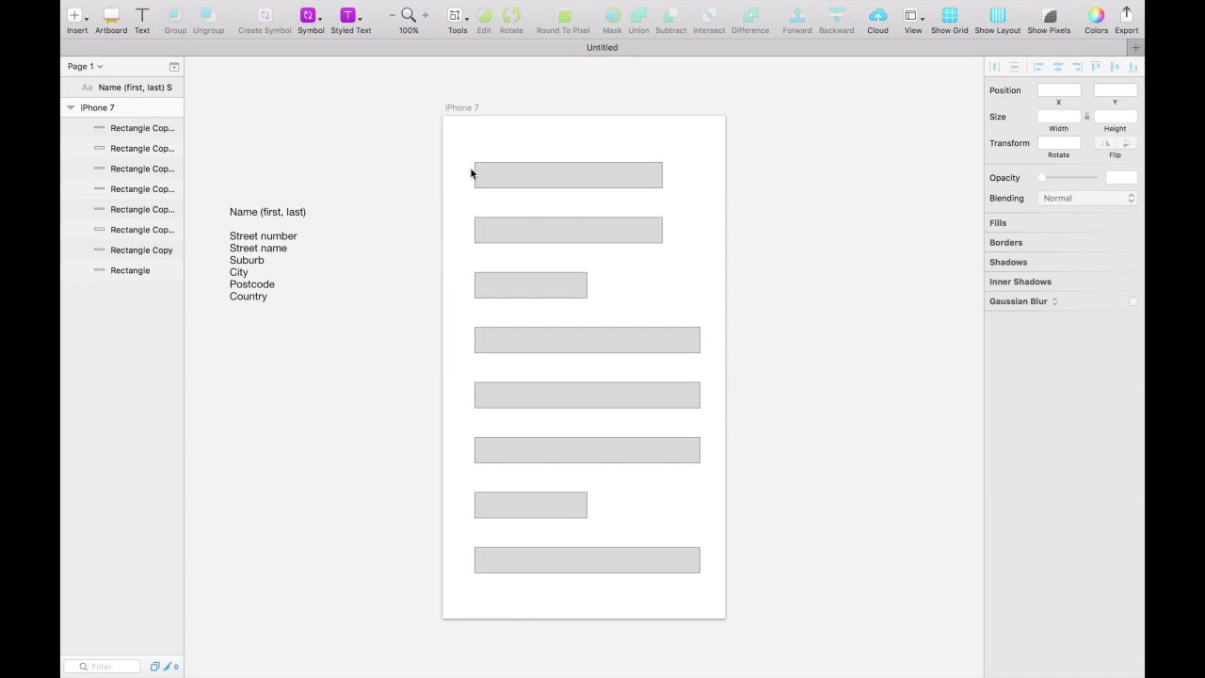
Add the text label "First name" just above the first rectangle, aligned with its left edge
key(t)
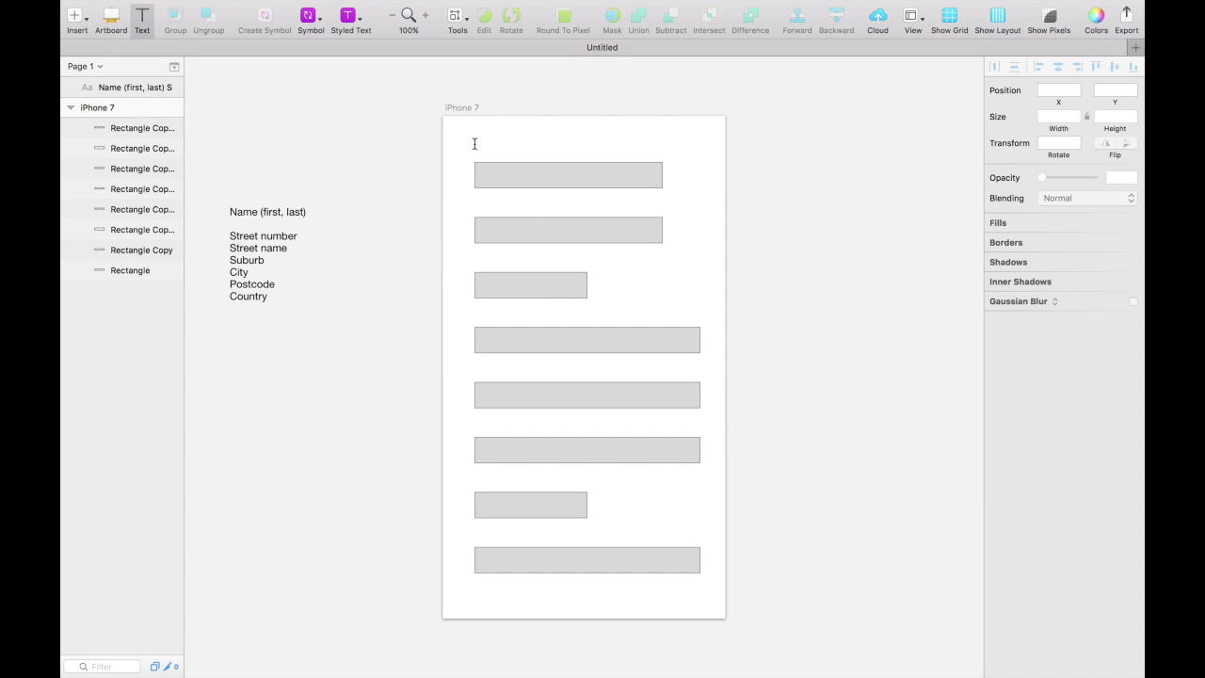
click(475, 143)
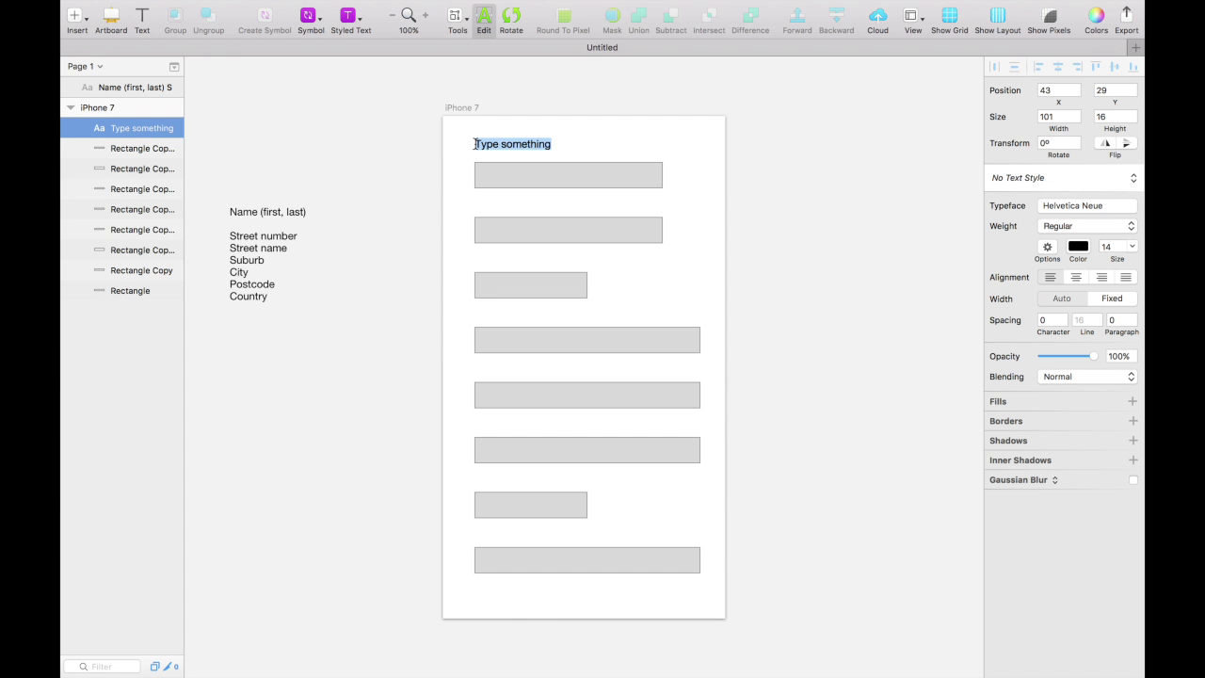
text(First name)
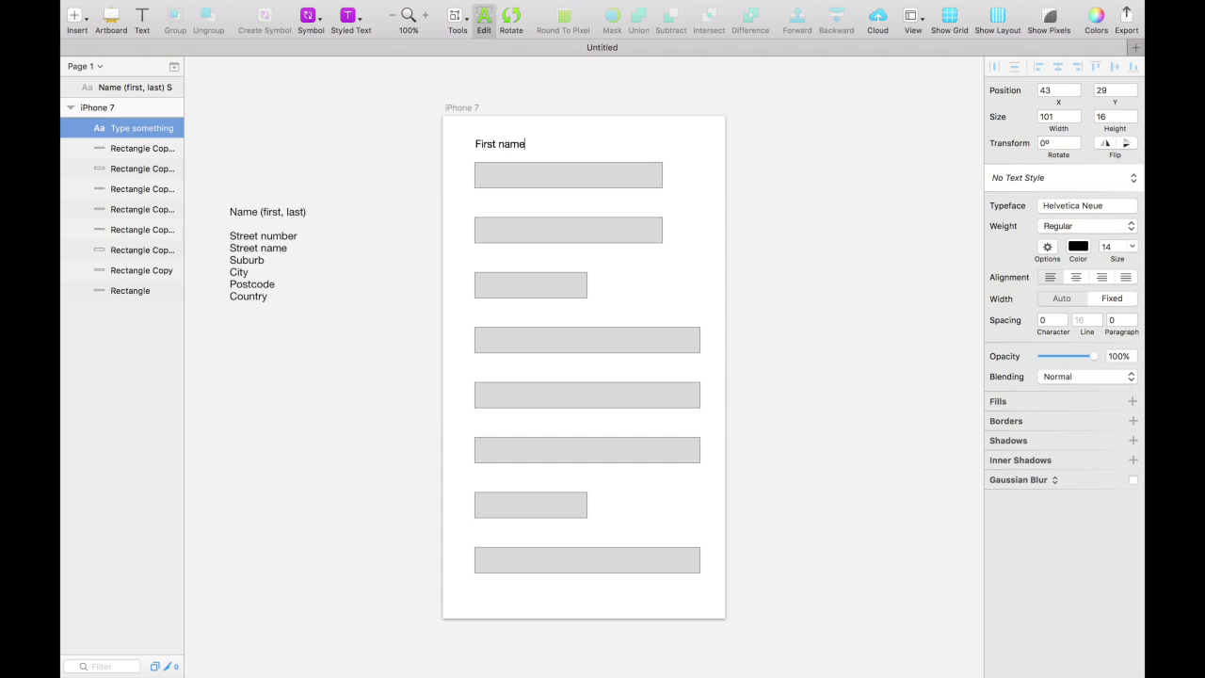
key(Escape)
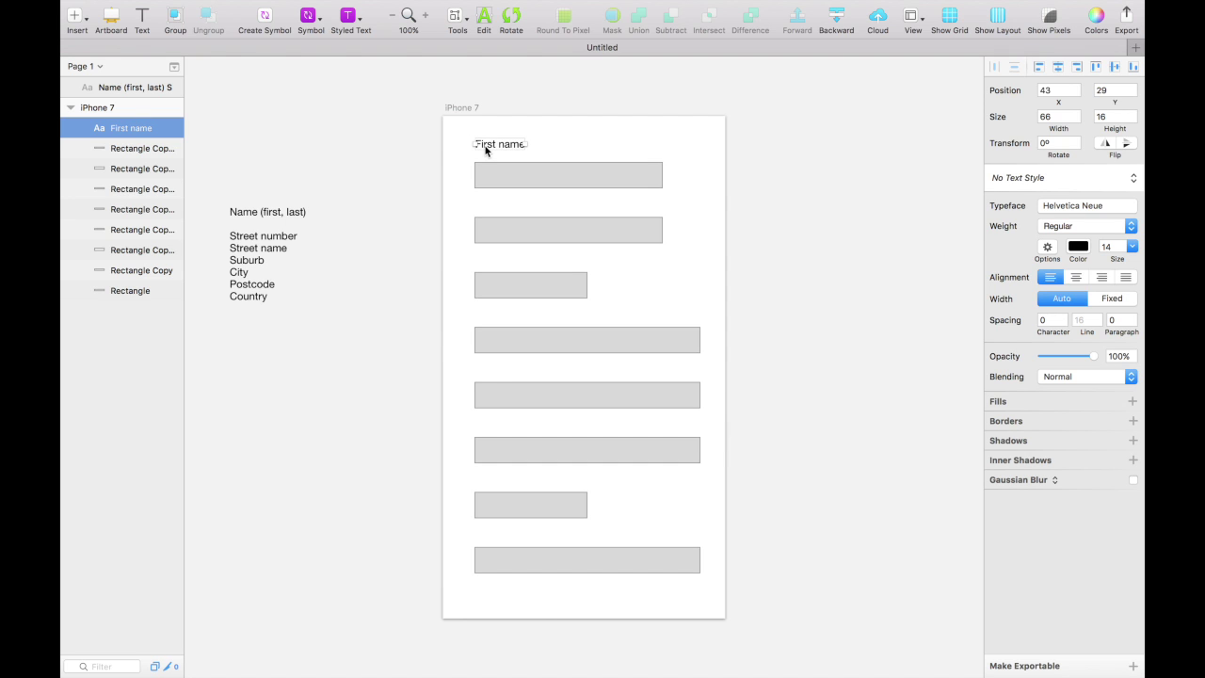
Duplicate the "First name" label directly below the first rectangle and repeat the spaced duplication until there are eight labels
drag(497, 149, 500, 206)
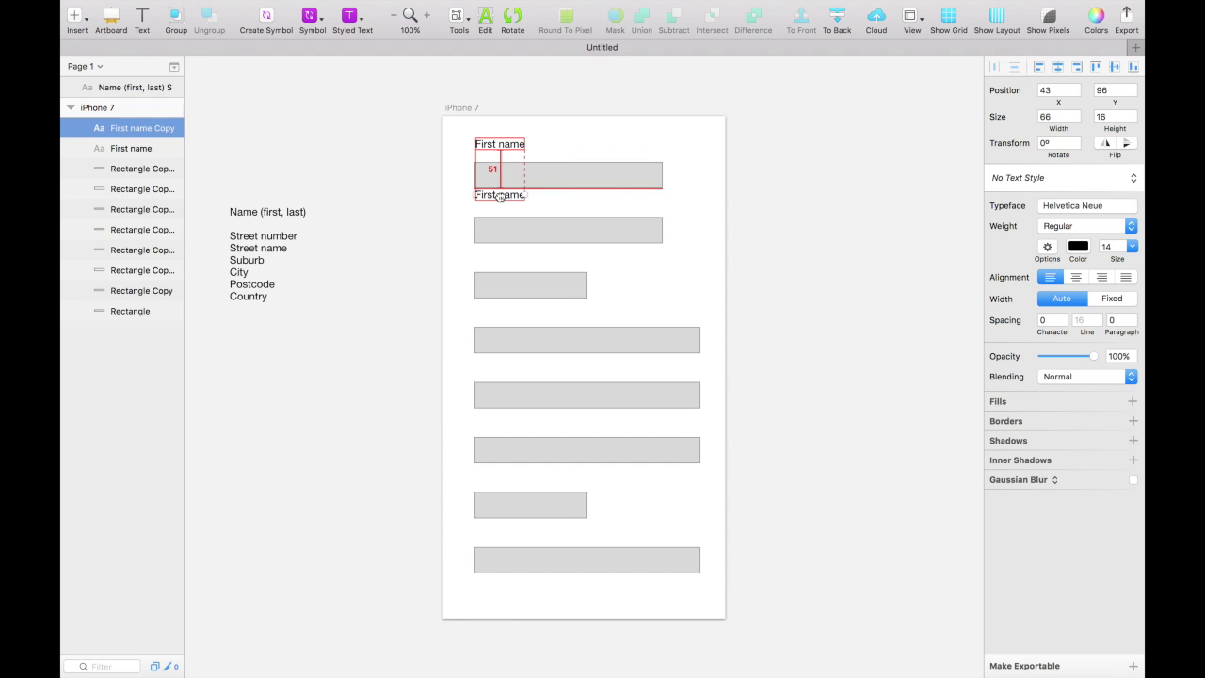
drag(498, 205, 498, 200)
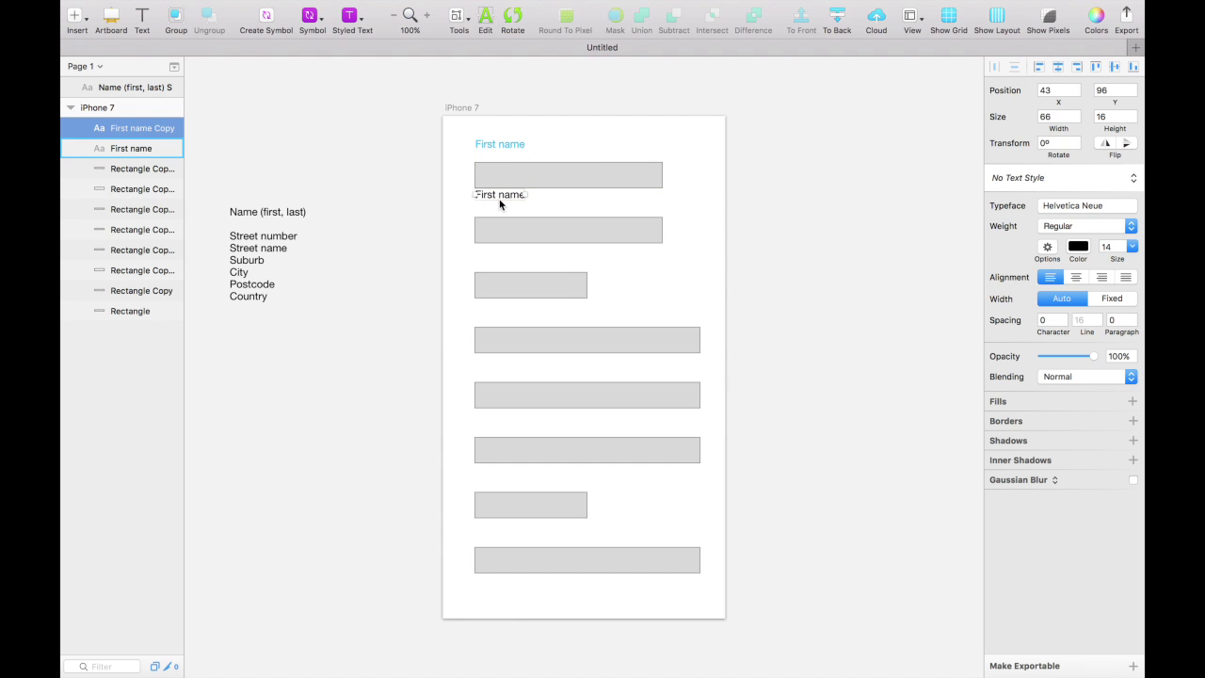
key(super+d)
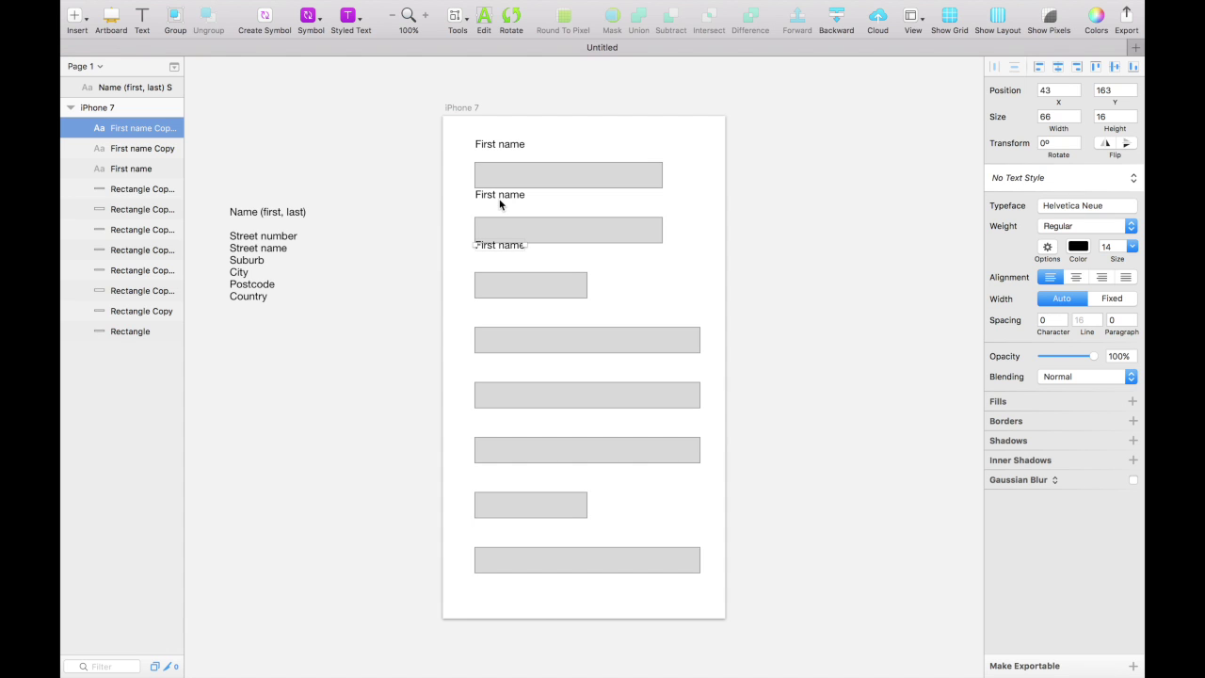
key(super+d)
key(super+d)
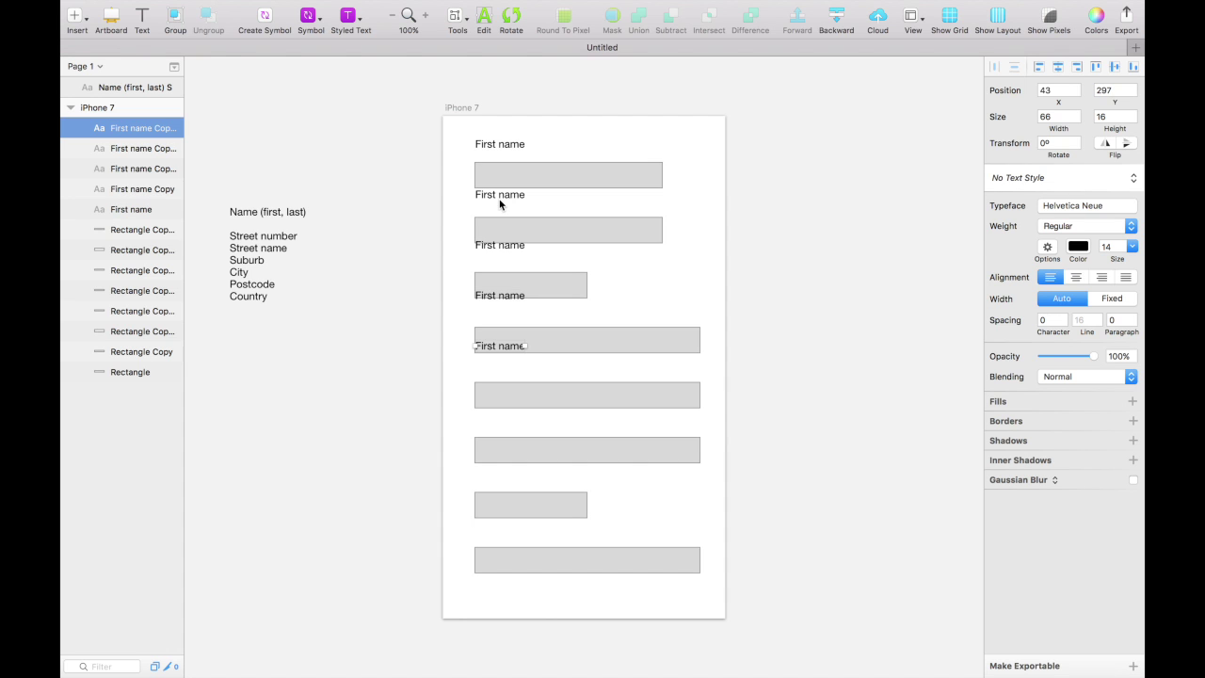
key(super+d)
key(super+d)
key(super+d)
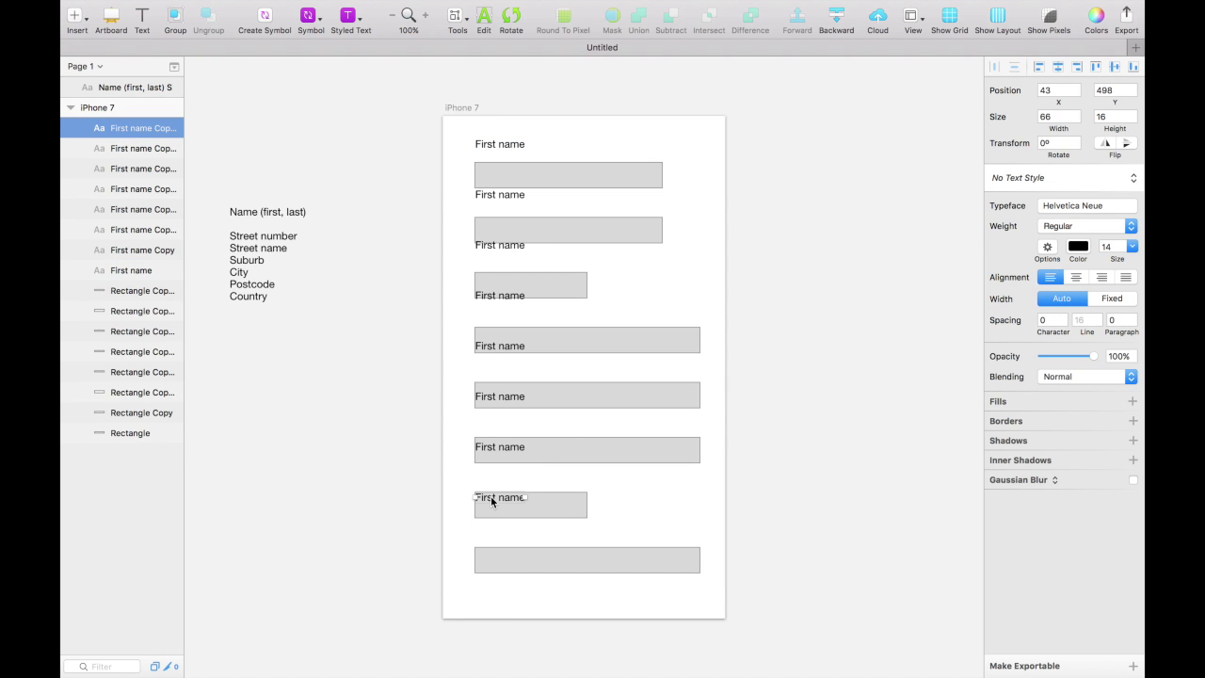
Move the lowest label down 52 px so it sits just above the eighth rectangle
key(shift+Down)
key(shift+Down)
key(shift+Down)
key(shift+Down)
key(shift+Down)
key(Down)
key(Down)
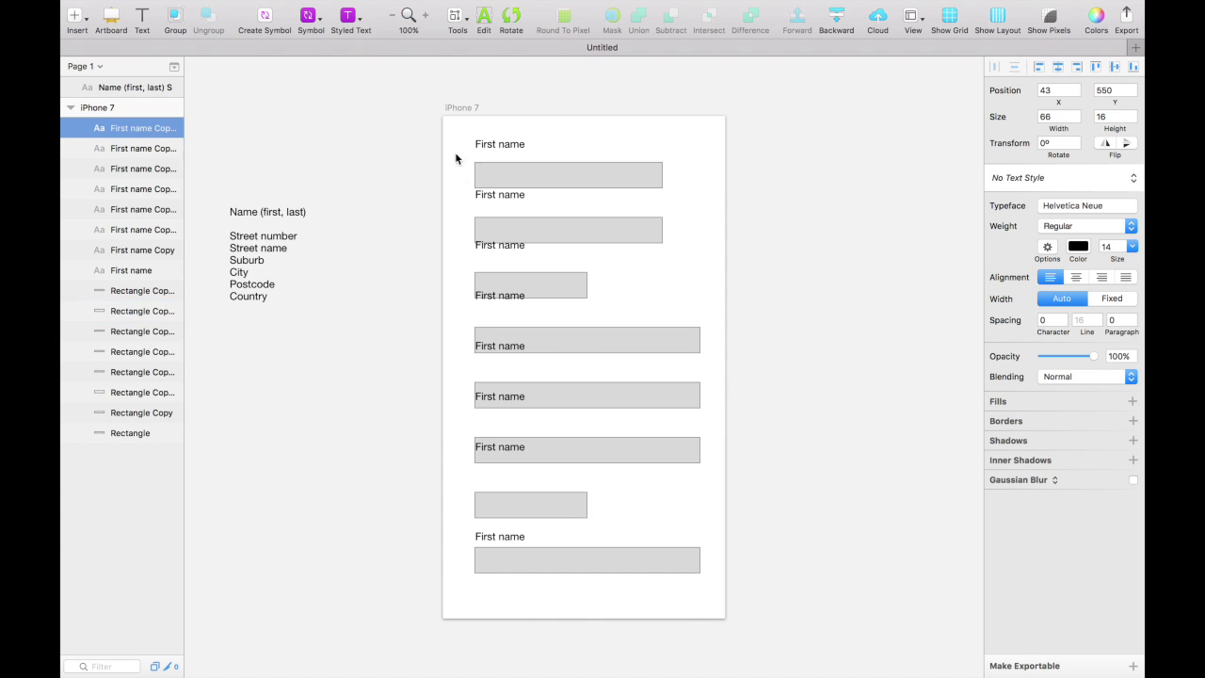
Distribute only the eight text labels vertically, choosing uneven distribution instead of sub-pixel placement
drag(457, 132, 508, 578)
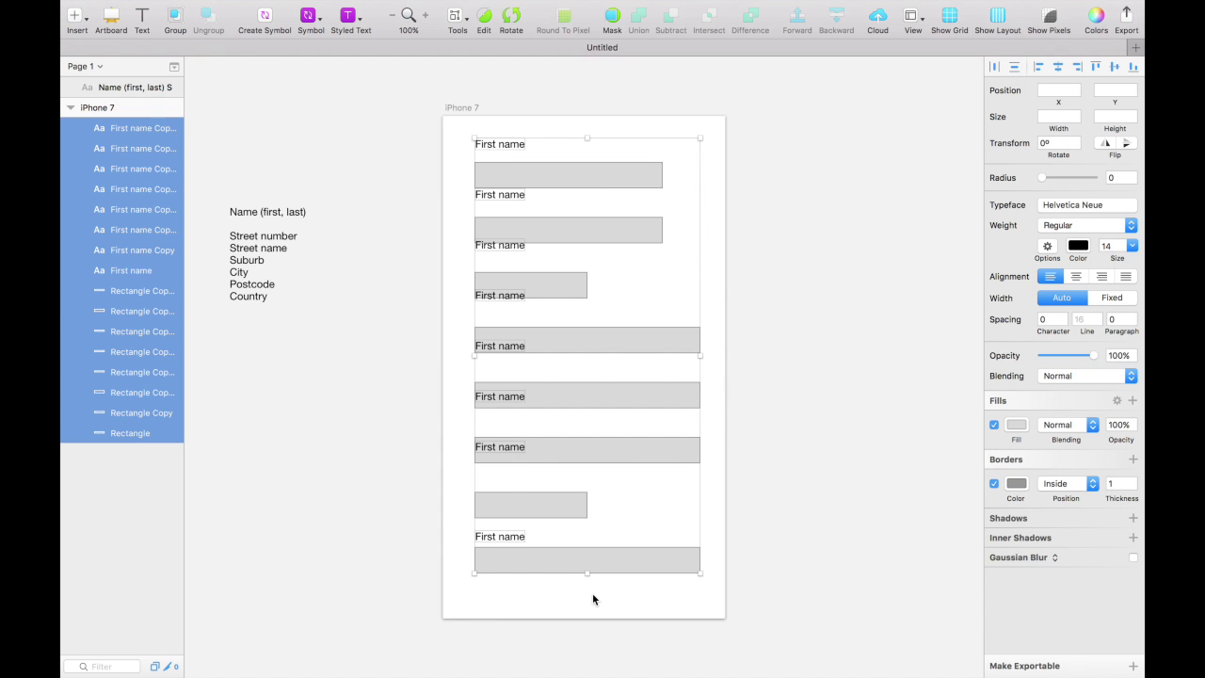
drag(588, 595, 559, 165)
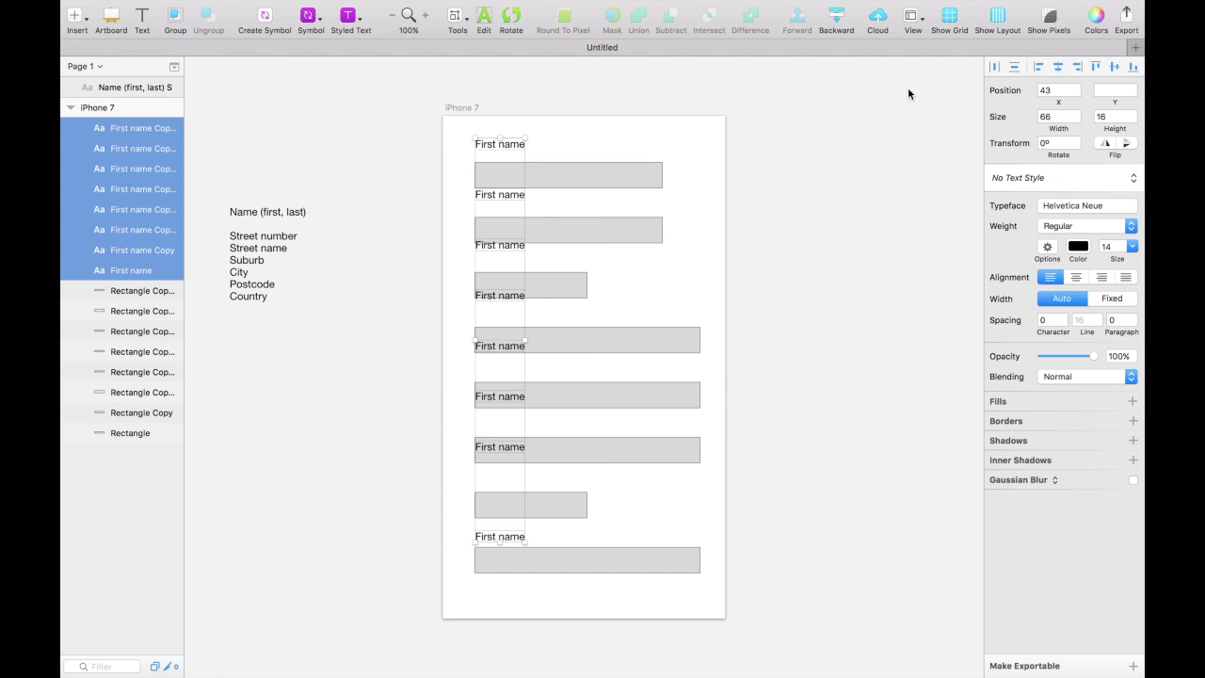
click(1015, 68)
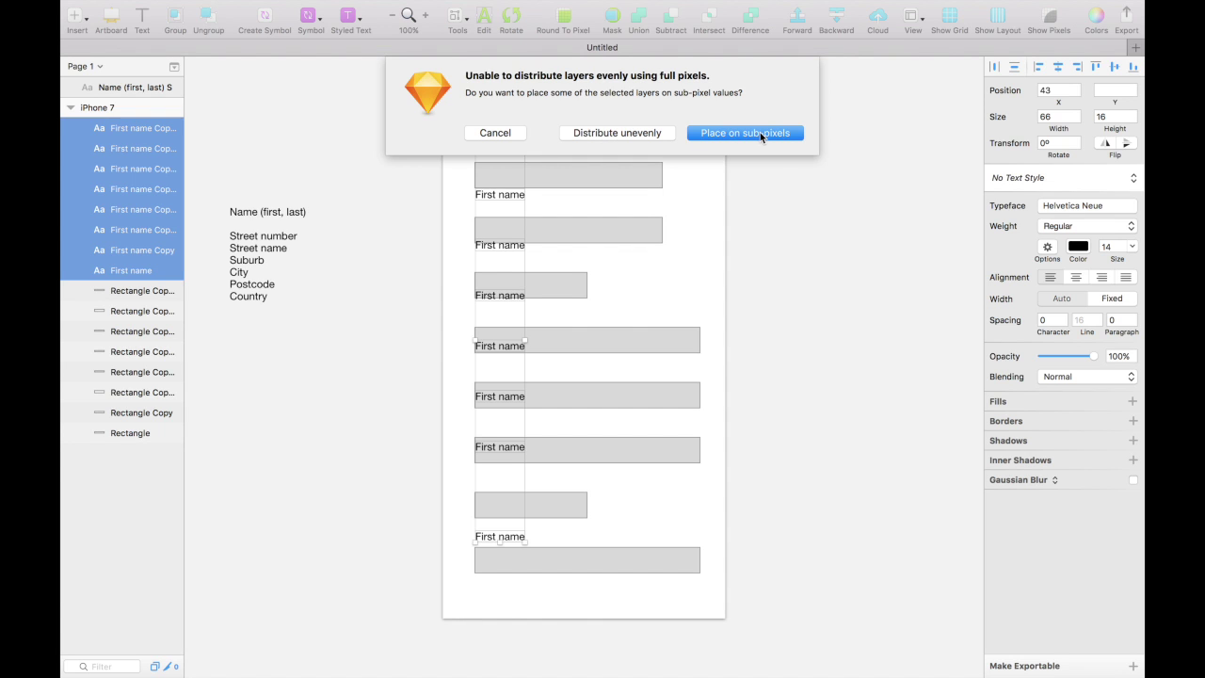
click(631, 138)
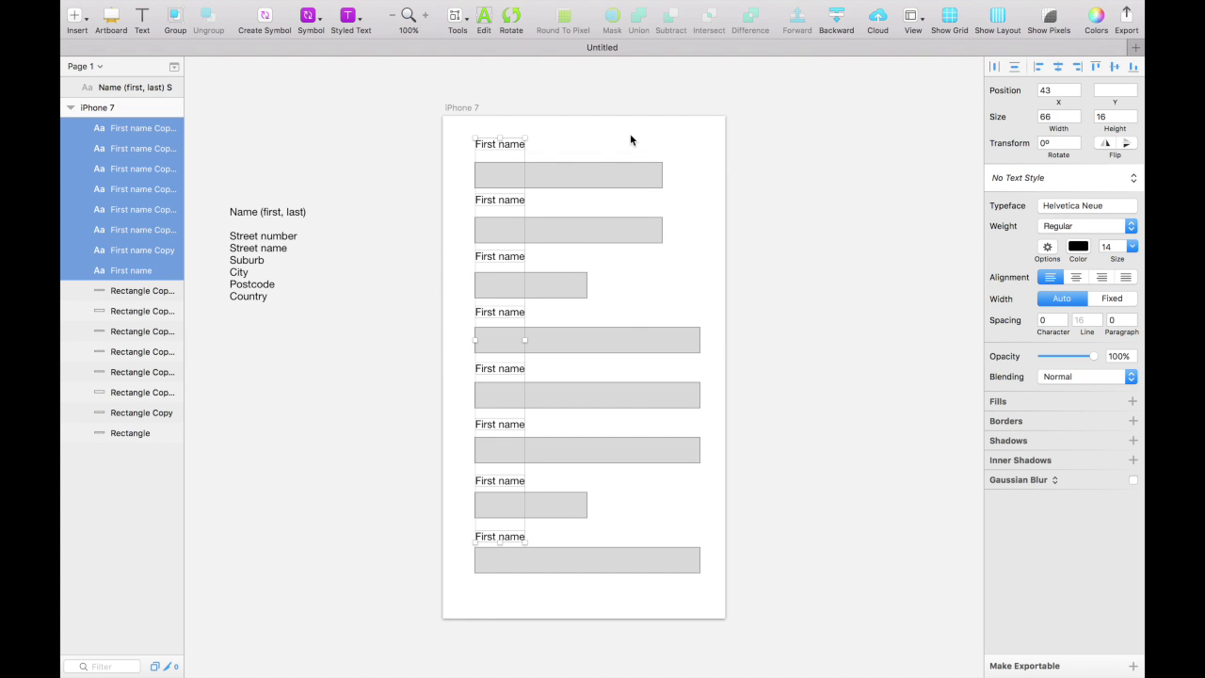
click(425, 240)
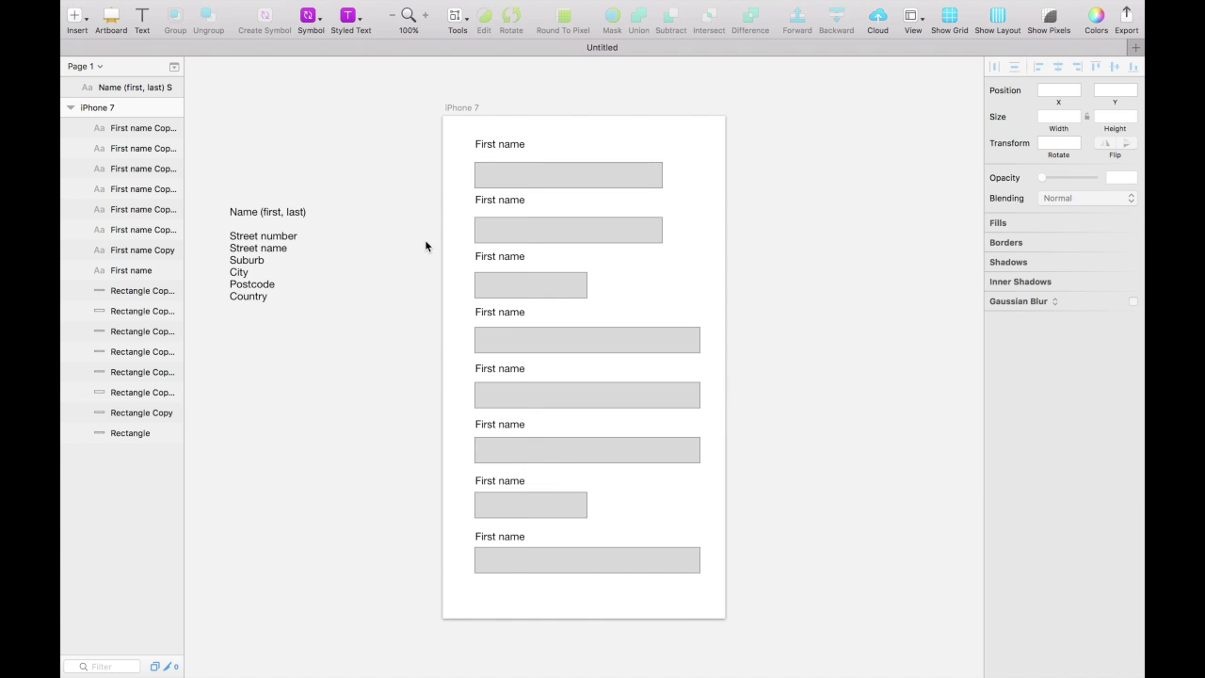
Change the second label to "Last name" and the third label to "Street number"
double_click(489, 200)
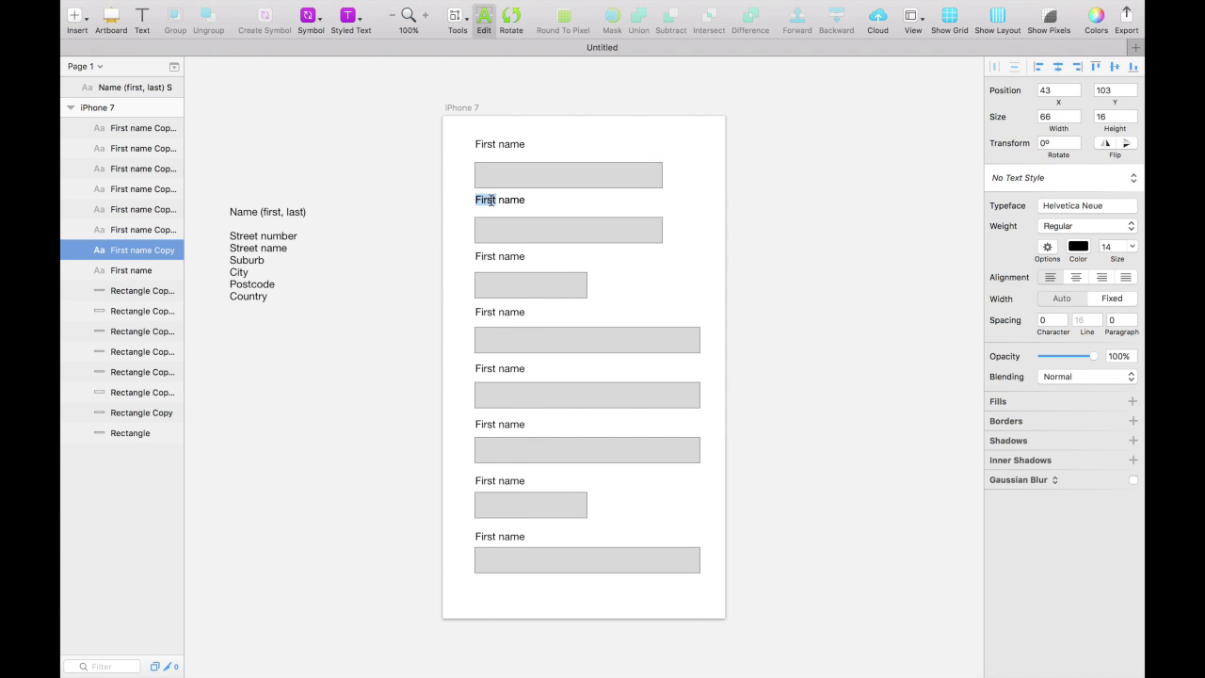
text(Last)
key(Escape)
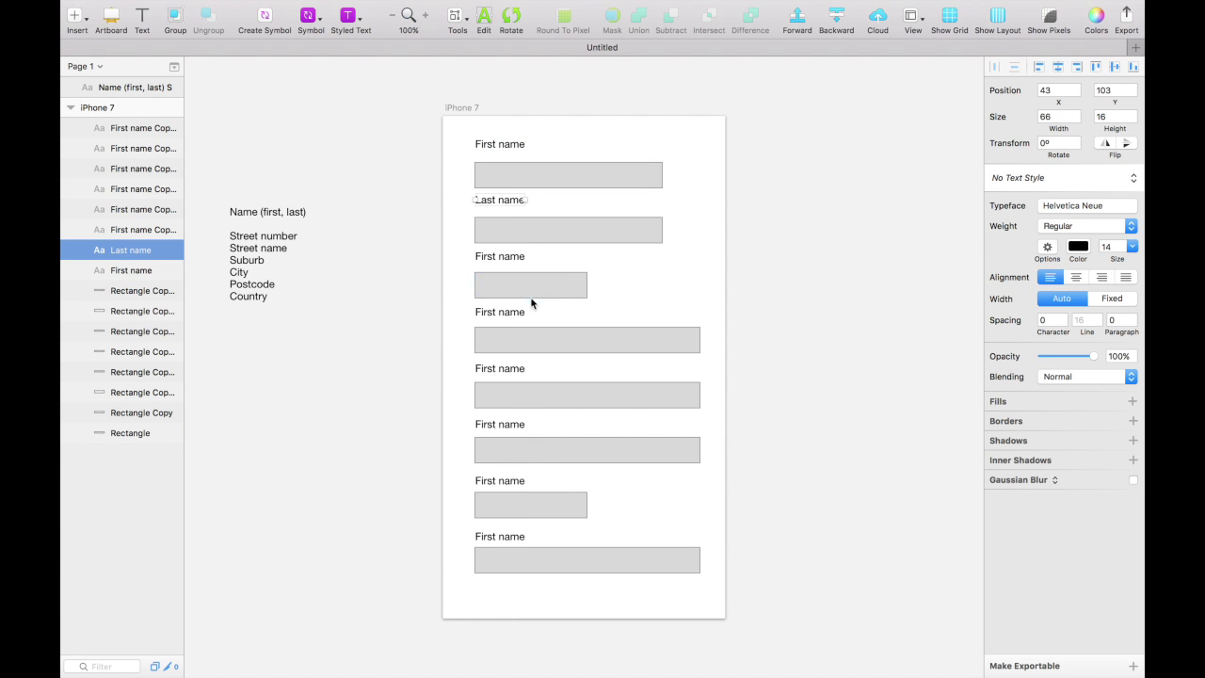
click(502, 260)
double_click(501, 259)
key(cmd+a)
text(Street number)
key(Escape)
Change the fourth, fifth and sixth labels to "Street name", "Suburb" and "City"
double_click(508, 312)
key(cmd+a)
text(Street name)
double_click(479, 363)
text(Suburb)
key(Escape)
double_click(479, 417)
text(City)
Change the seventh label to "Postcode" and the eighth label to "Country"
double_click(490, 480)
text(Postcode)
double_click(489, 536)
text(Country)
key(Escape)
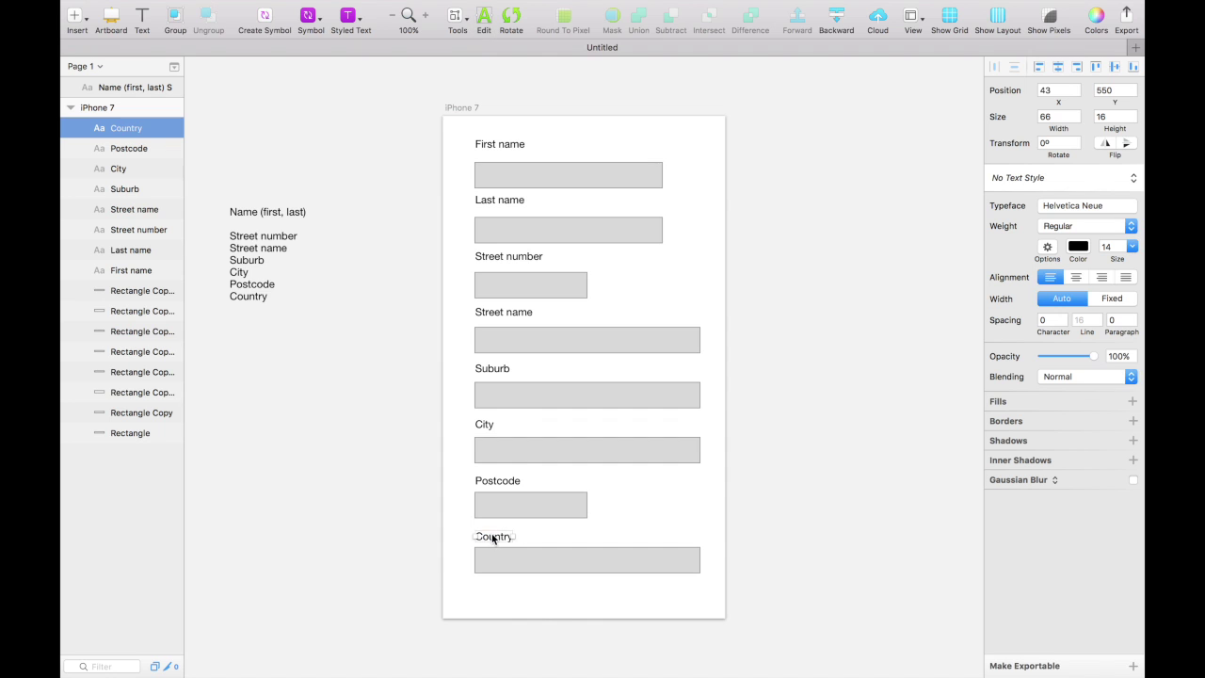
click(446, 209)
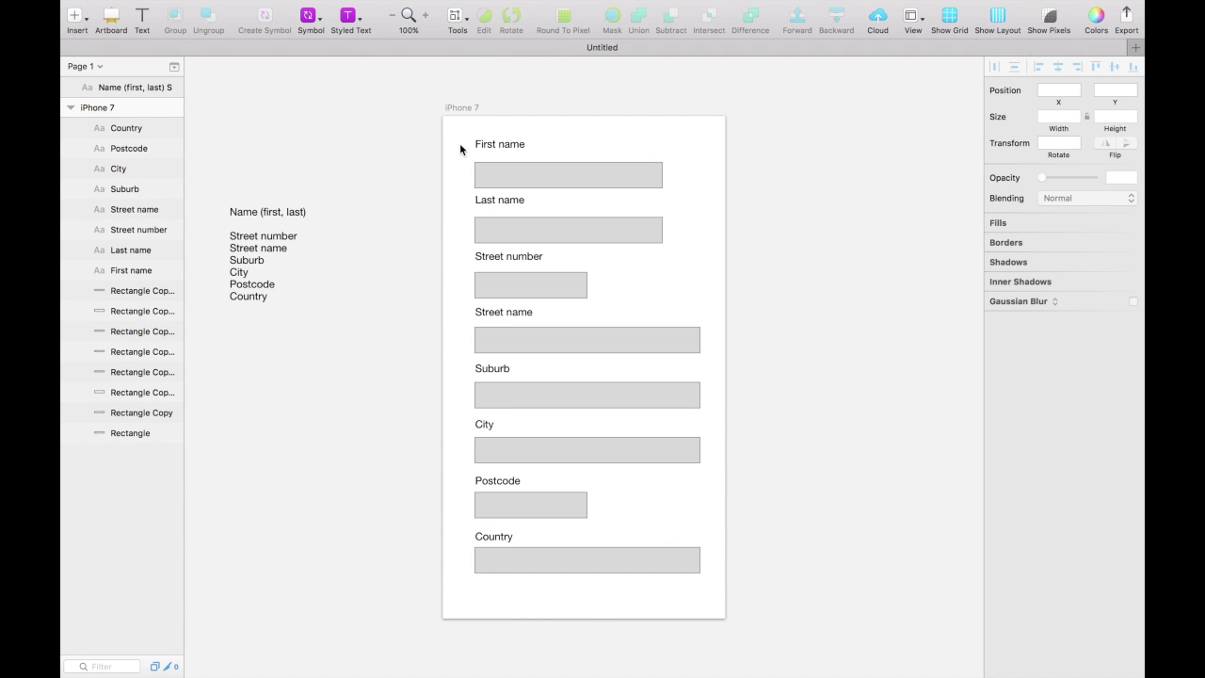
Lower the "First name", "Last name", "Street number" and "Street name" labels so each sits directly above its input field
click(487, 148)
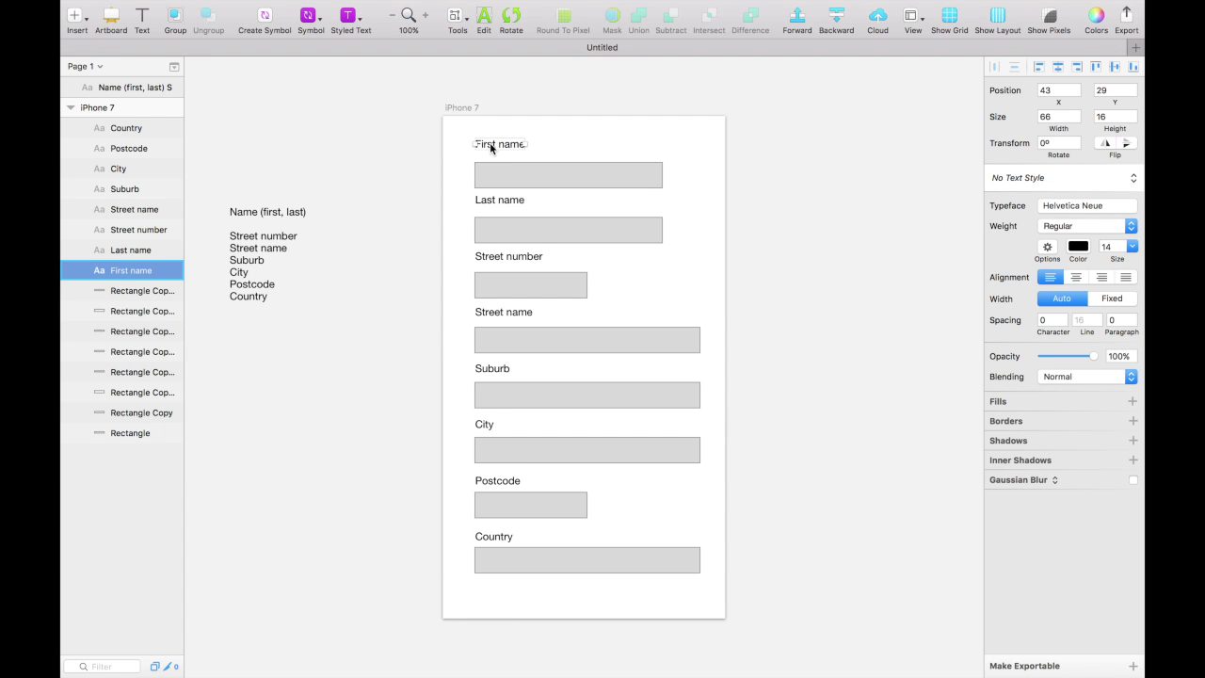
drag(490, 148, 491, 209)
click(492, 199)
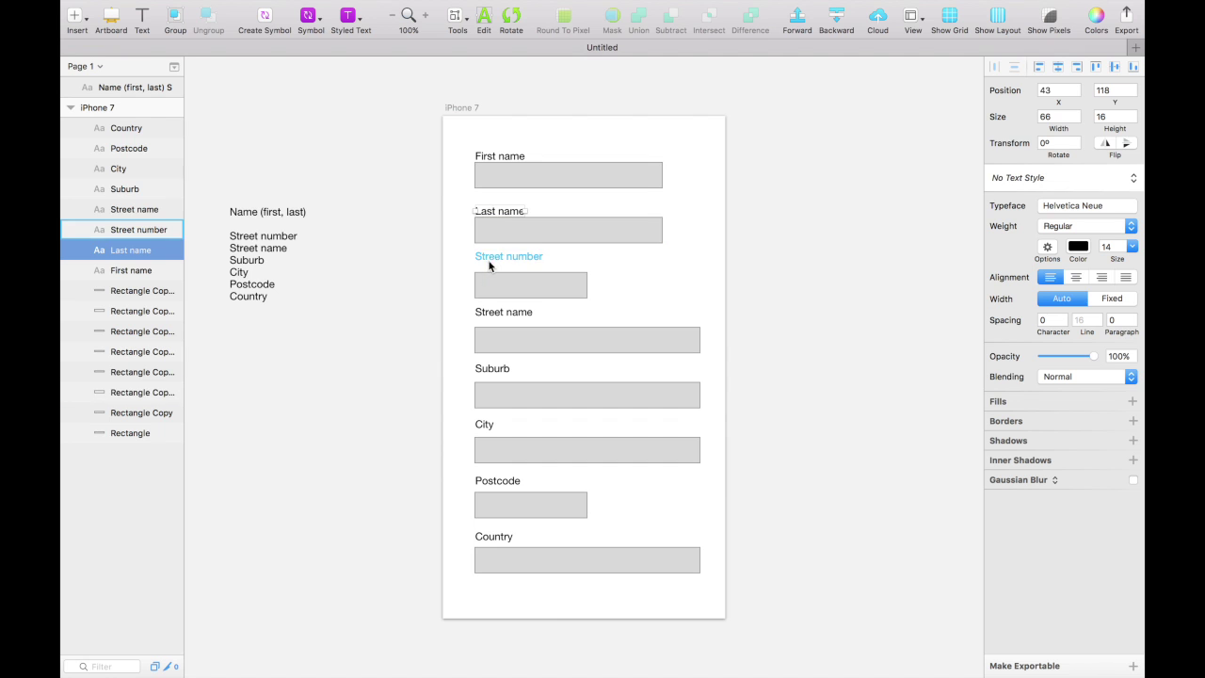
click(488, 260)
drag(488, 262, 489, 271)
click(492, 317)
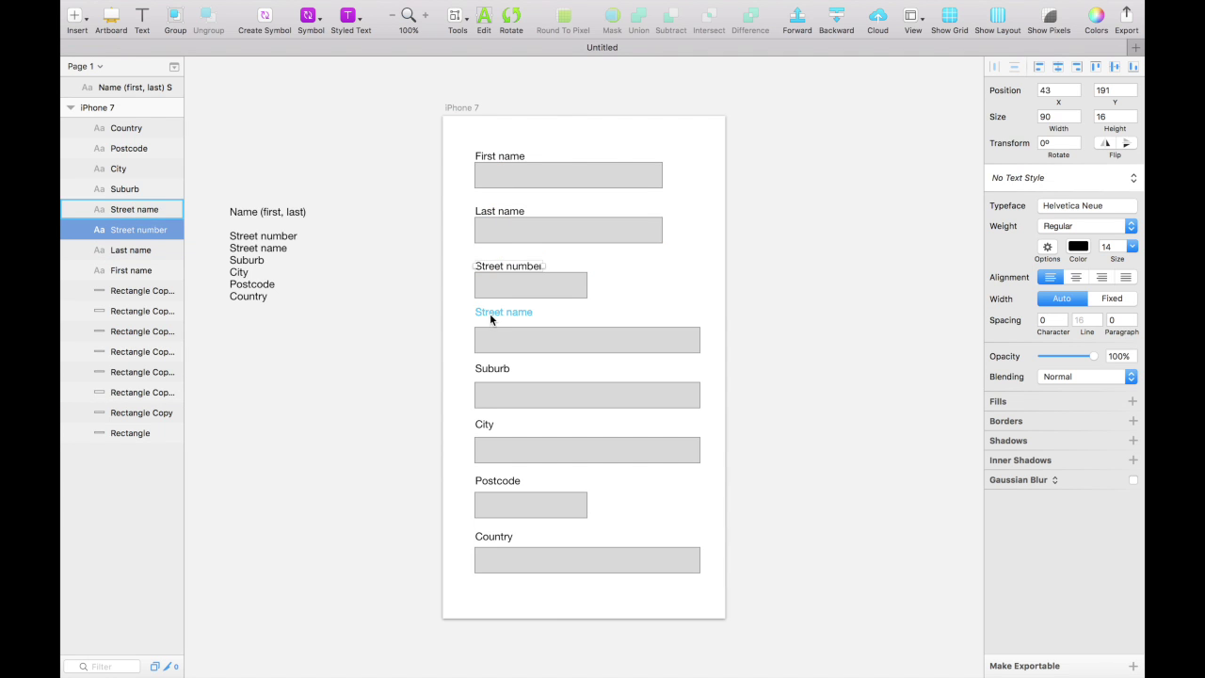
drag(492, 317, 492, 321)
Lower the "Suburb", "City", "Postcode" and "Country" labels so each sits directly on top of its input field
drag(491, 368, 491, 376)
drag(482, 424, 481, 430)
drag(485, 480, 484, 485)
click(486, 536)
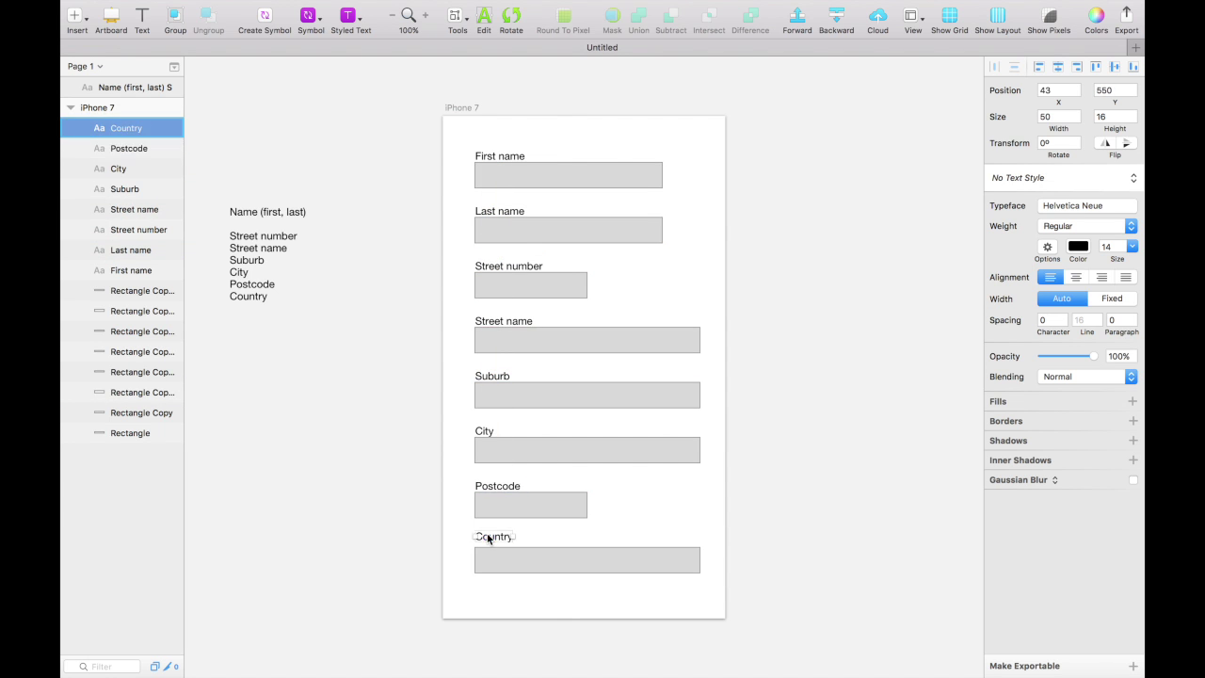
drag(486, 535, 487, 540)
click(434, 308)
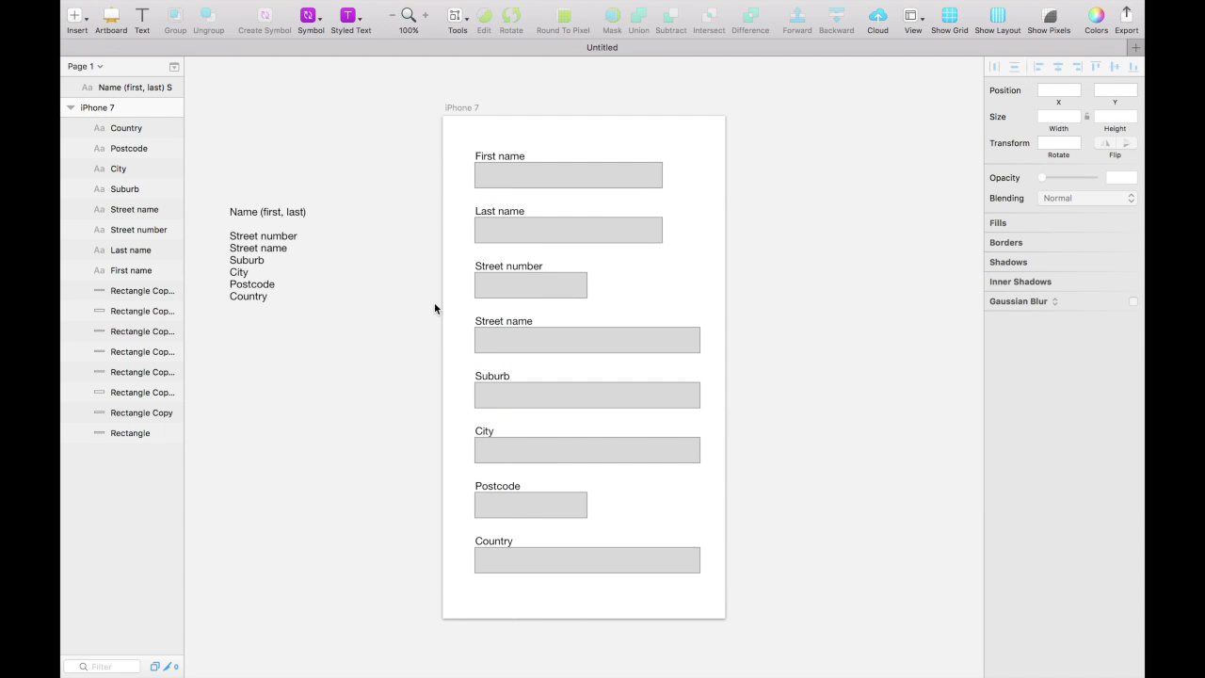
Nudge all eight text labels together up a few pixels to leave a small gap above their input fields
drag(462, 138, 493, 589)
drag(595, 602, 561, 144)
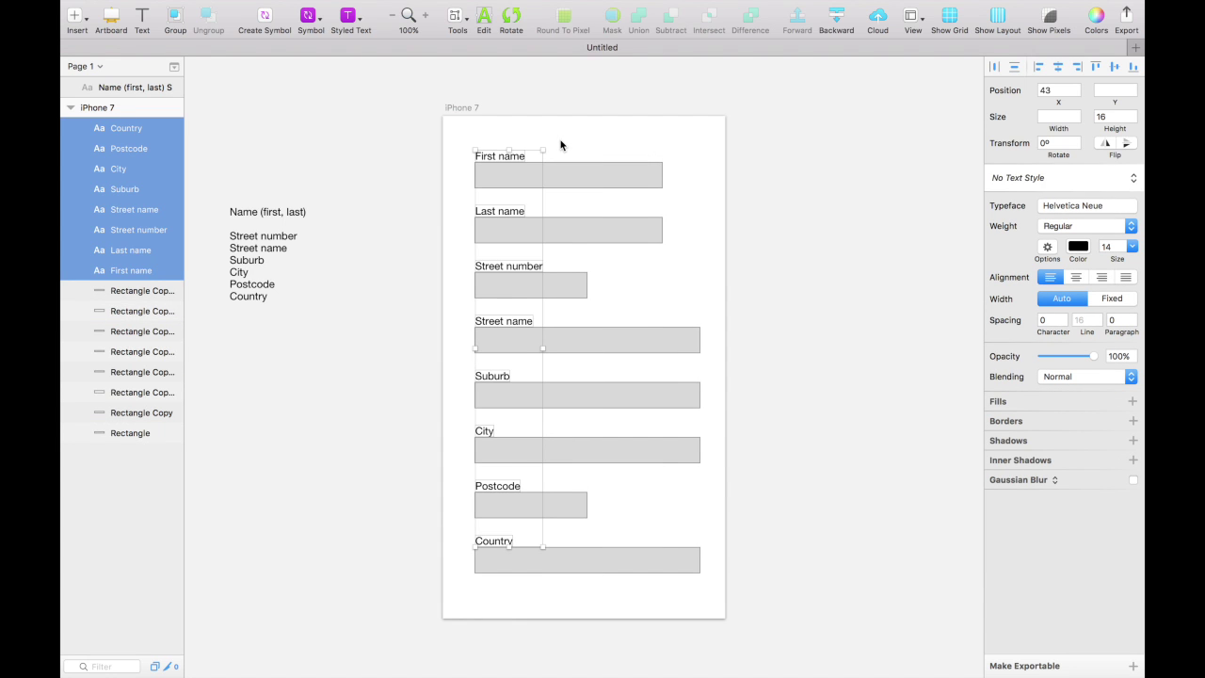
key(Up)
key(Up)
key(Up)
key(Up)
key(Up)
key(Up)
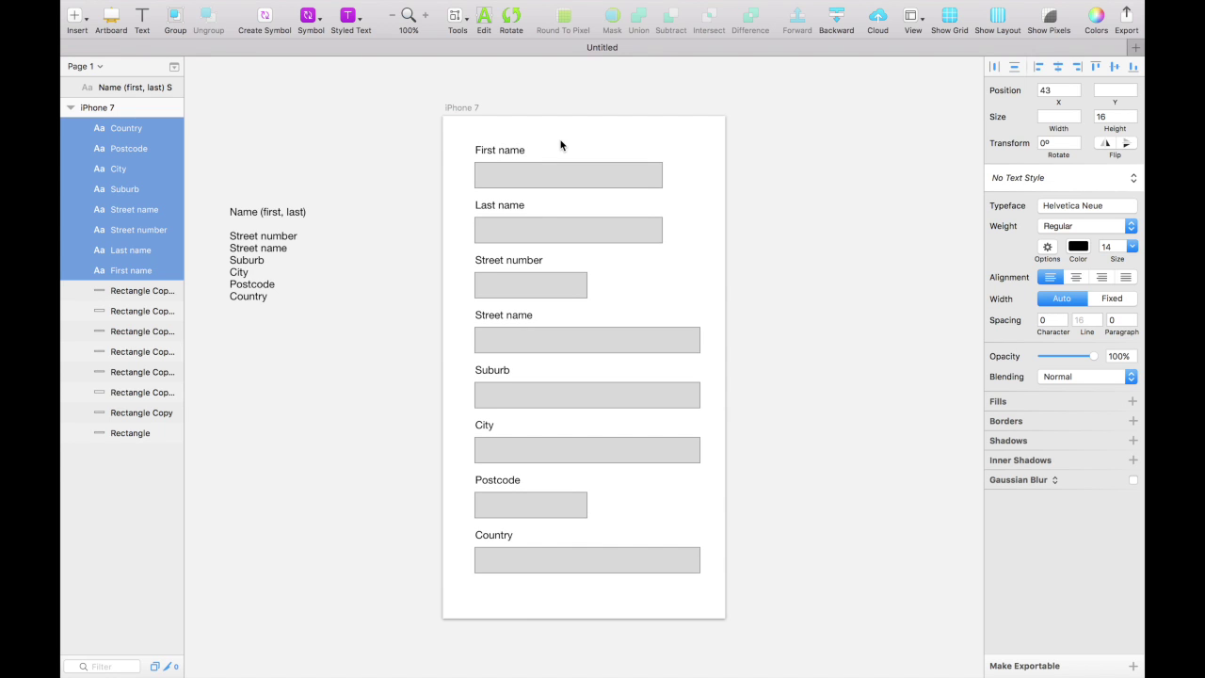
key(Down)
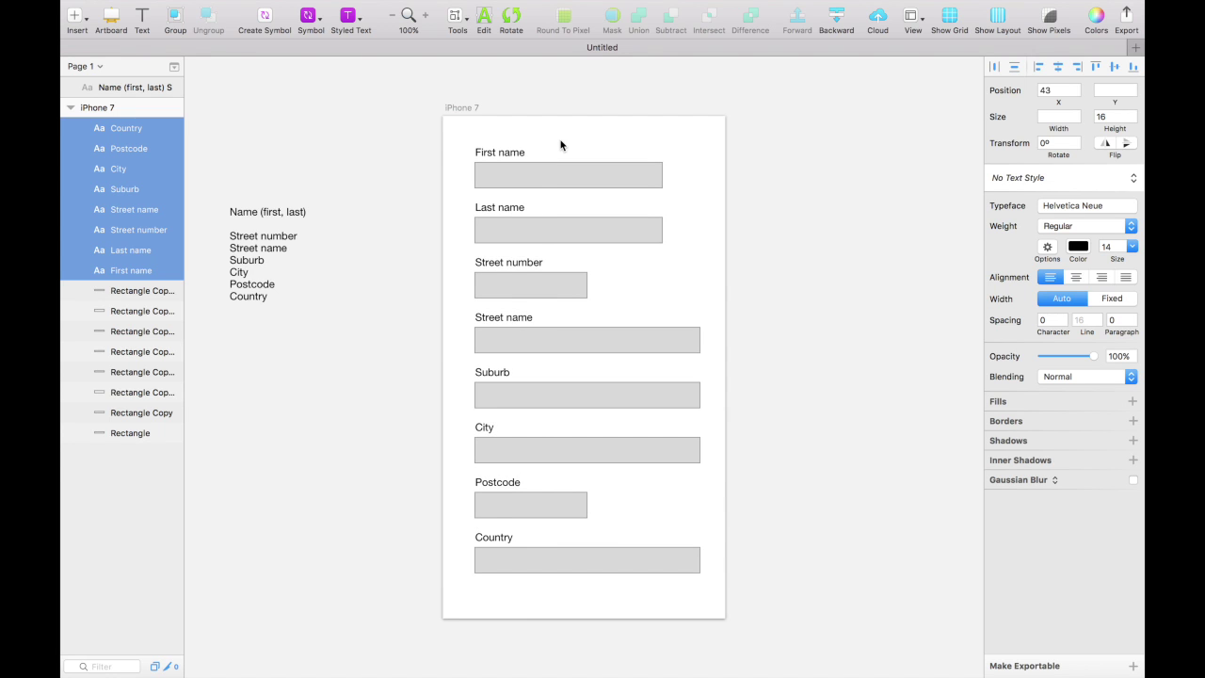
click(616, 180)
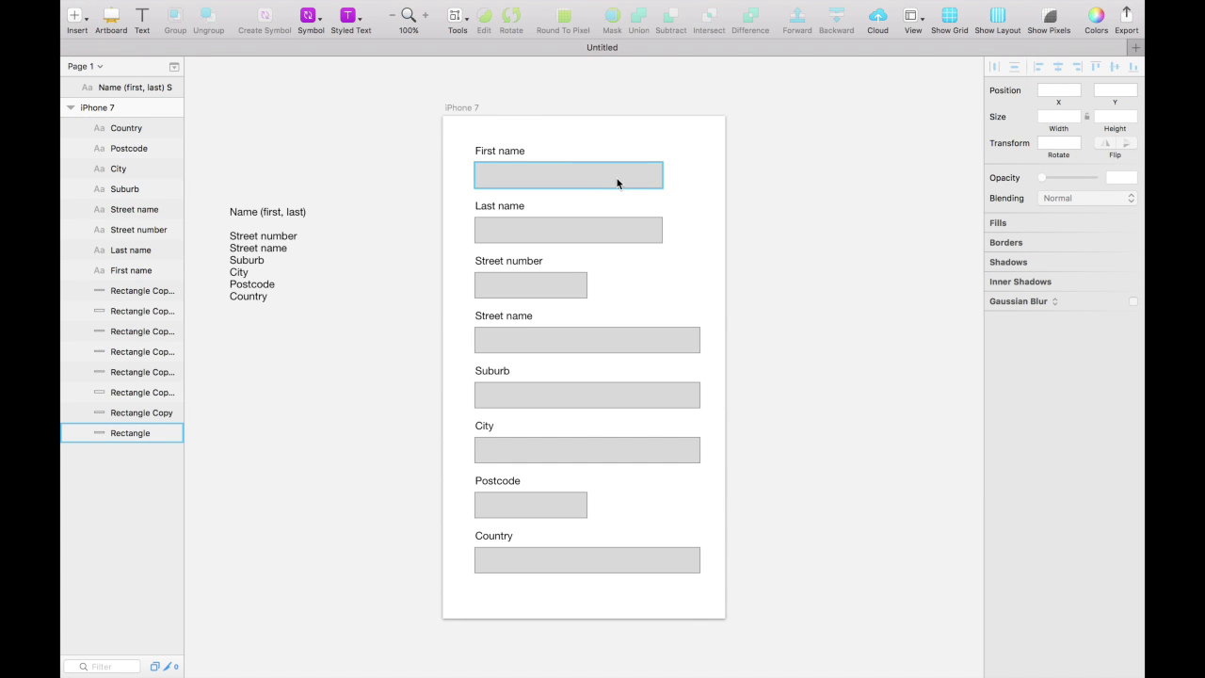
Create a new shared style named "Input field" from the First name rectangle
click(617, 178)
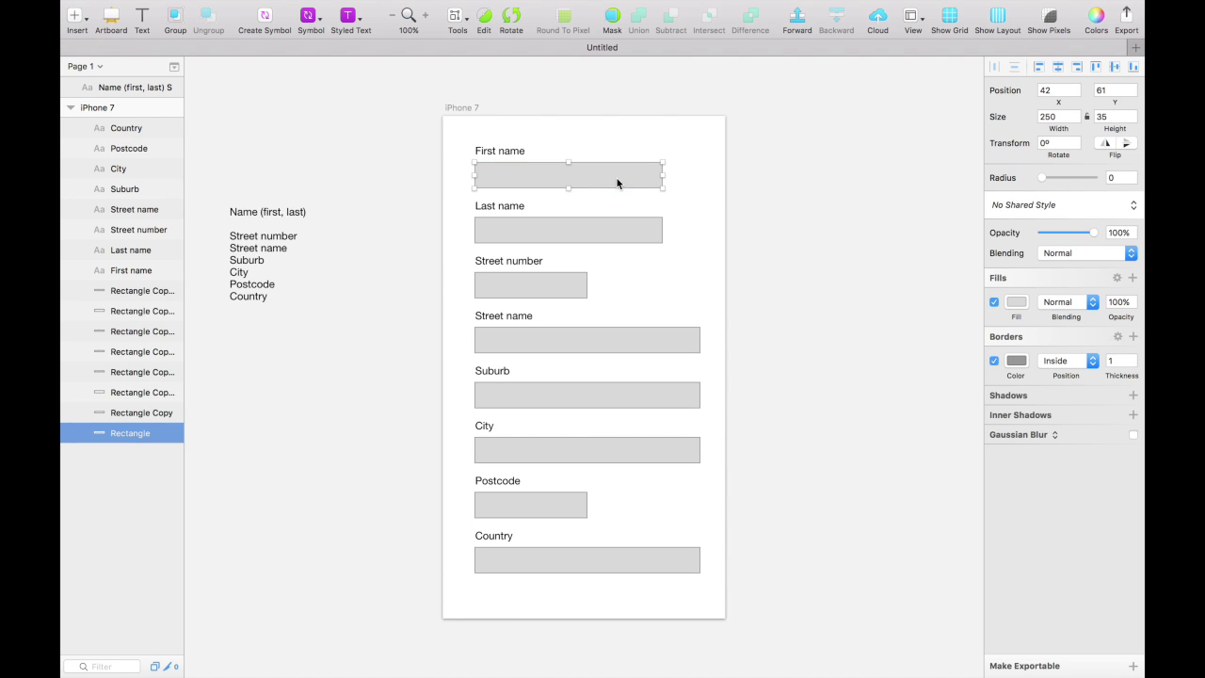
click(1023, 202)
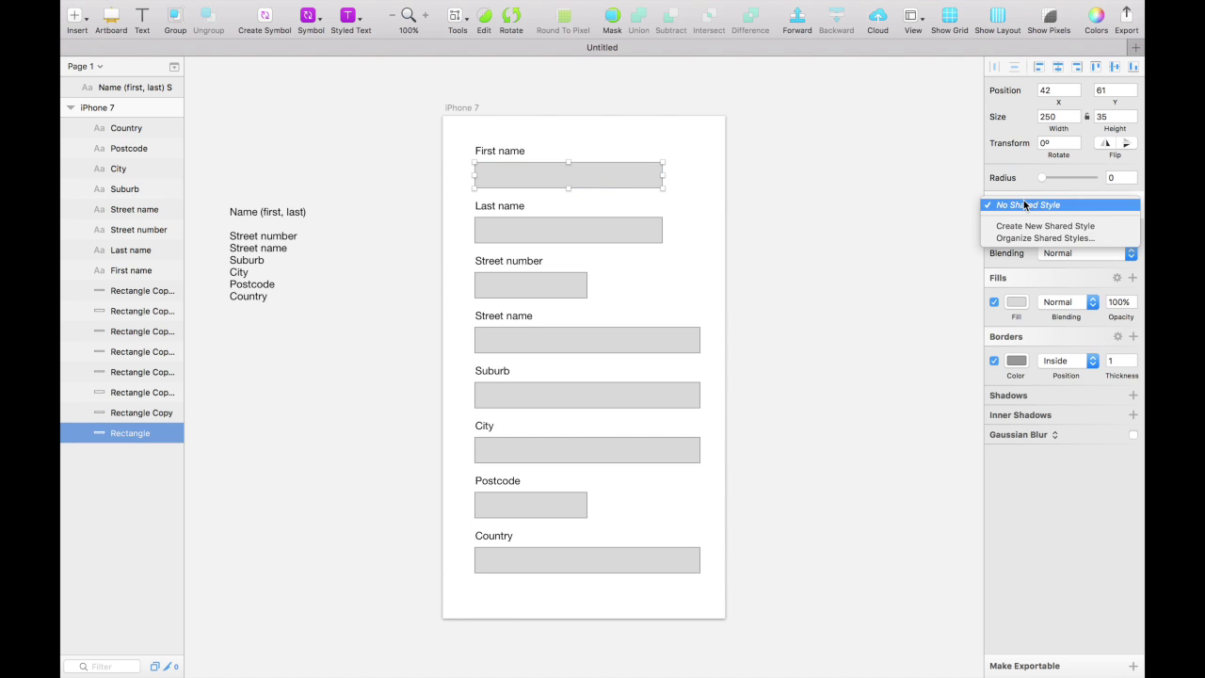
click(934, 234)
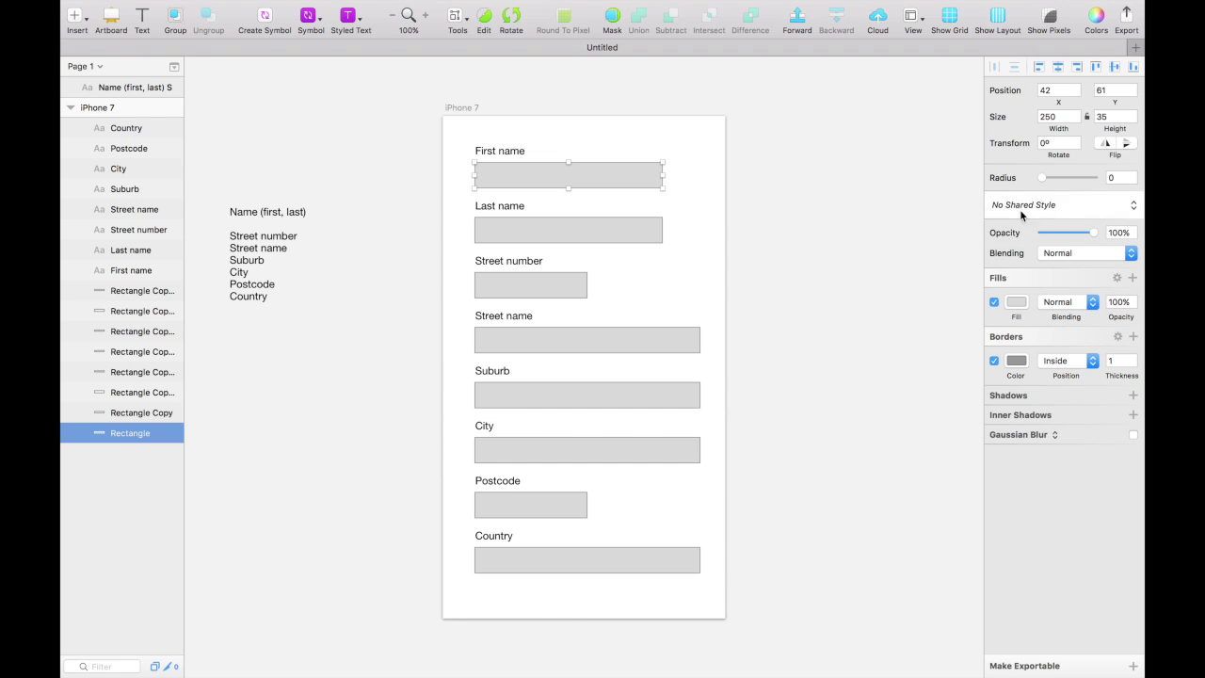
click(1129, 205)
click(1068, 226)
text(Input field)
key(Return)
Set the First name rectangle's corner radius to 4
click(1120, 177)
double_click(1120, 177)
text(4)
key(Return)
Change the First name rectangle's fill colour to the light grey FAFAFA
click(1016, 303)
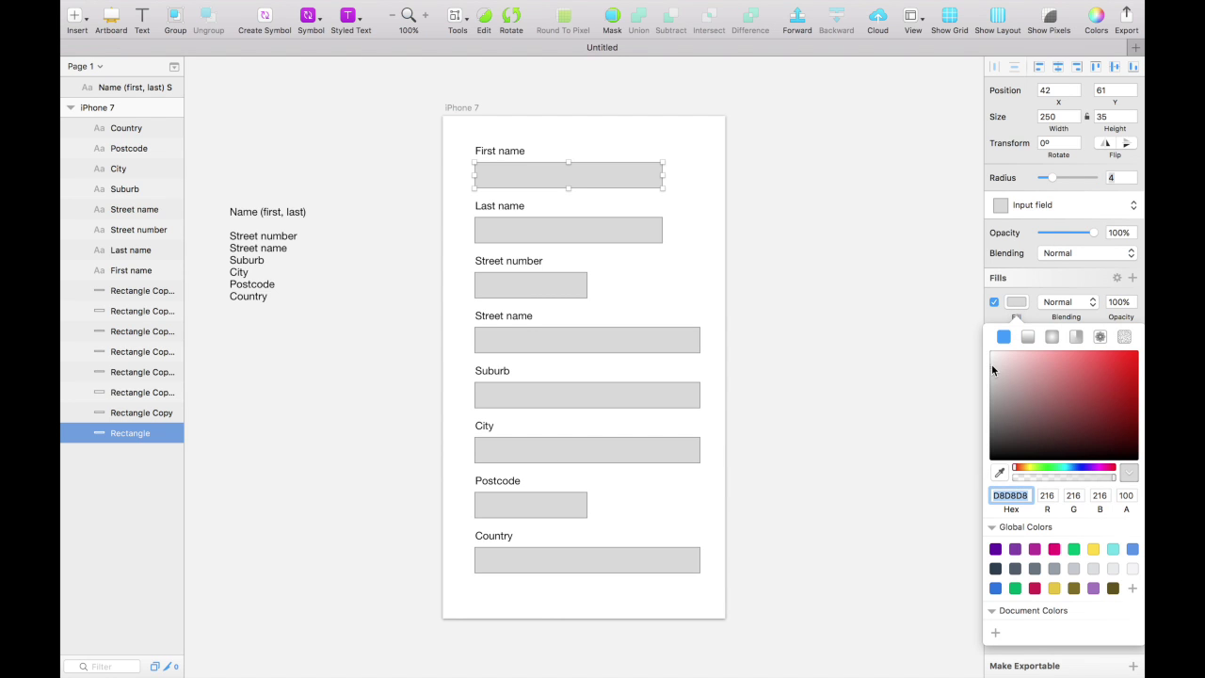
text(F0F0F0)
key(Return)
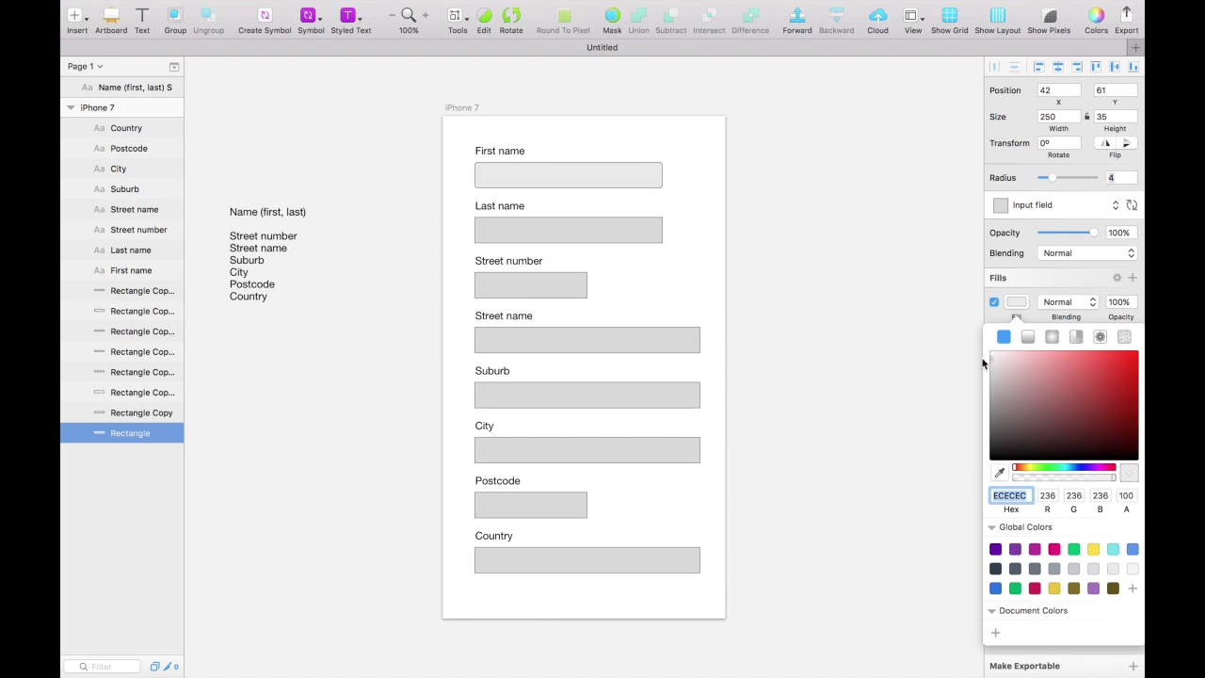
text(FAFAFA)
key(Return)
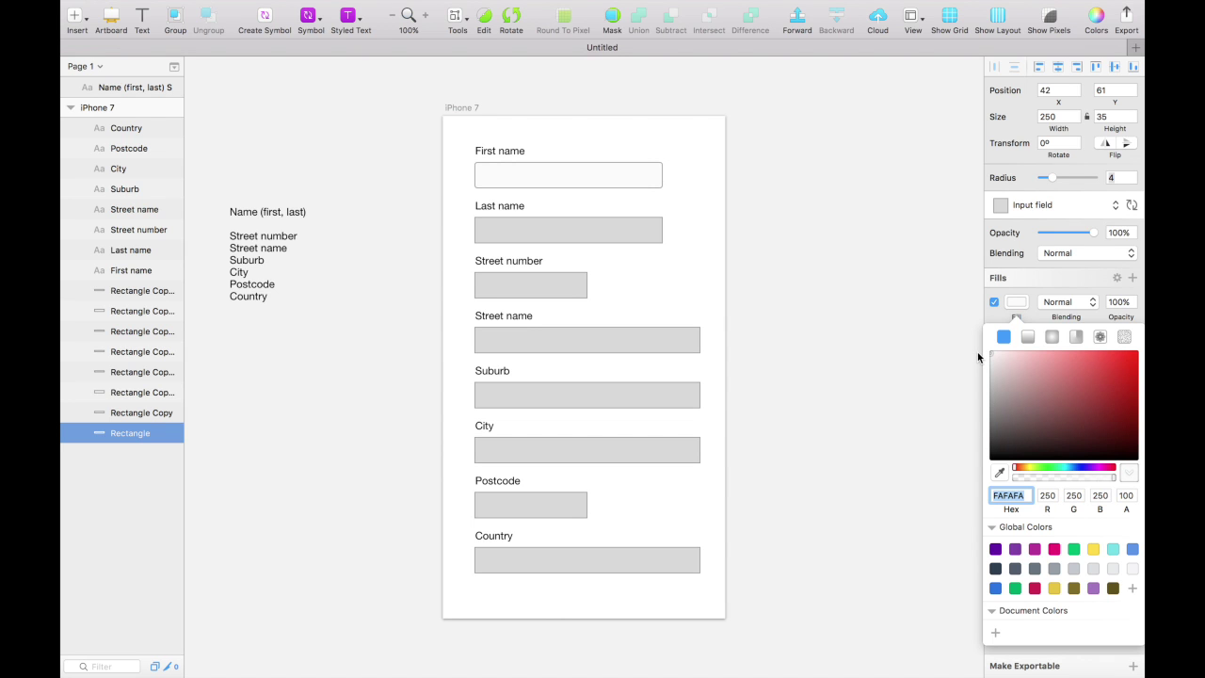
click(1016, 301)
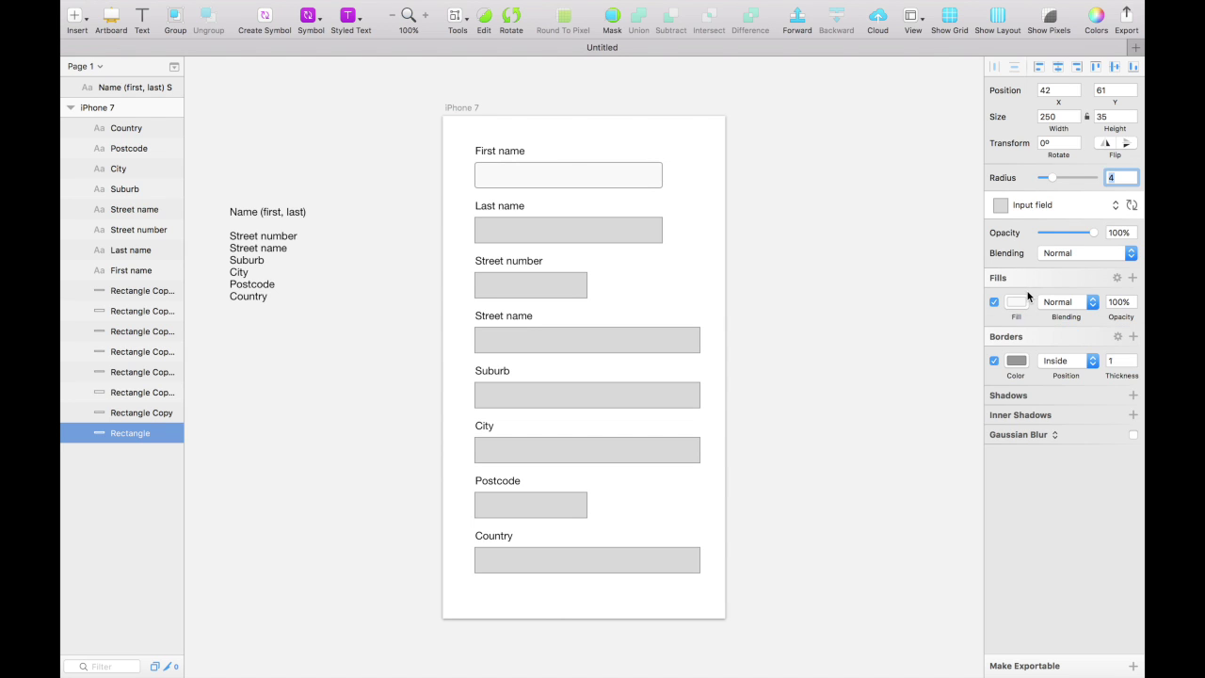
Change the First name rectangle's border colour to the dark grey 6A6A6A
click(1017, 362)
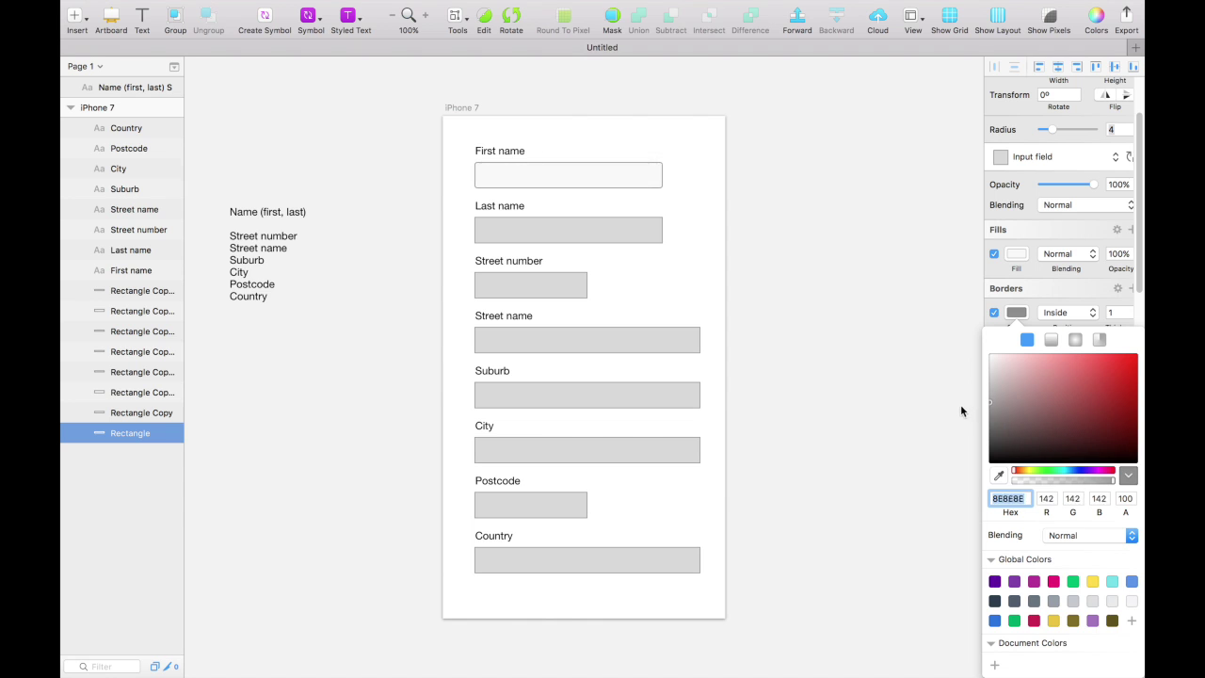
text(6A6A6A)
key(Return)
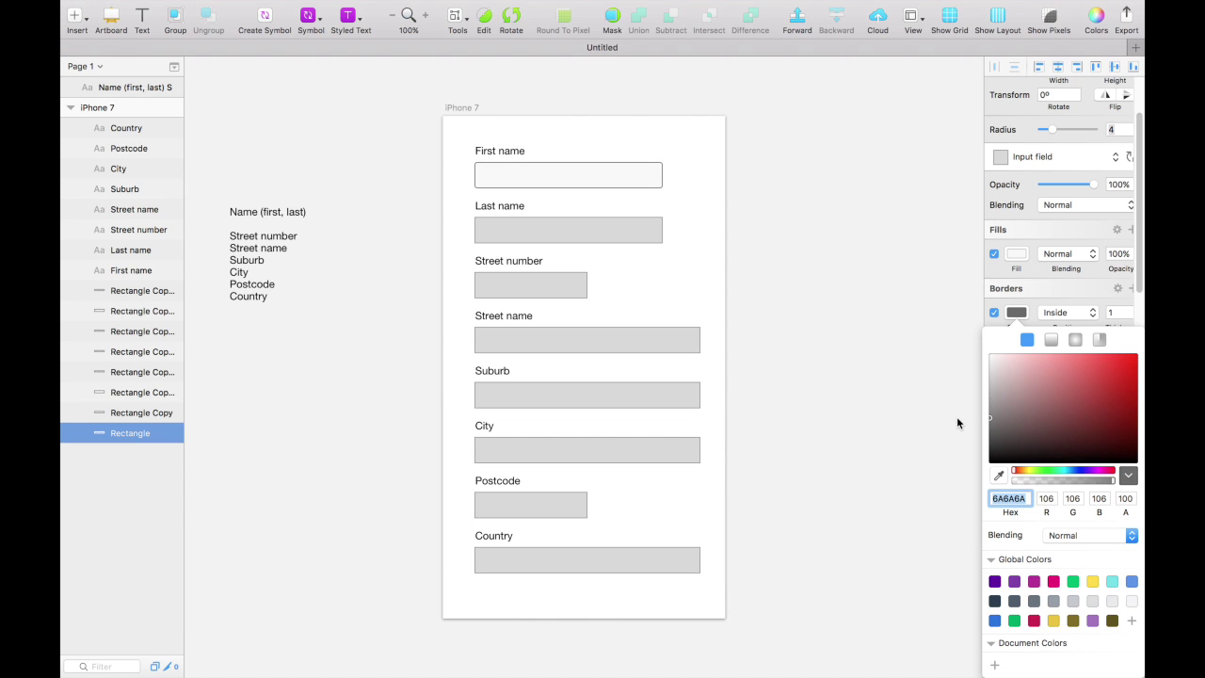
click(909, 421)
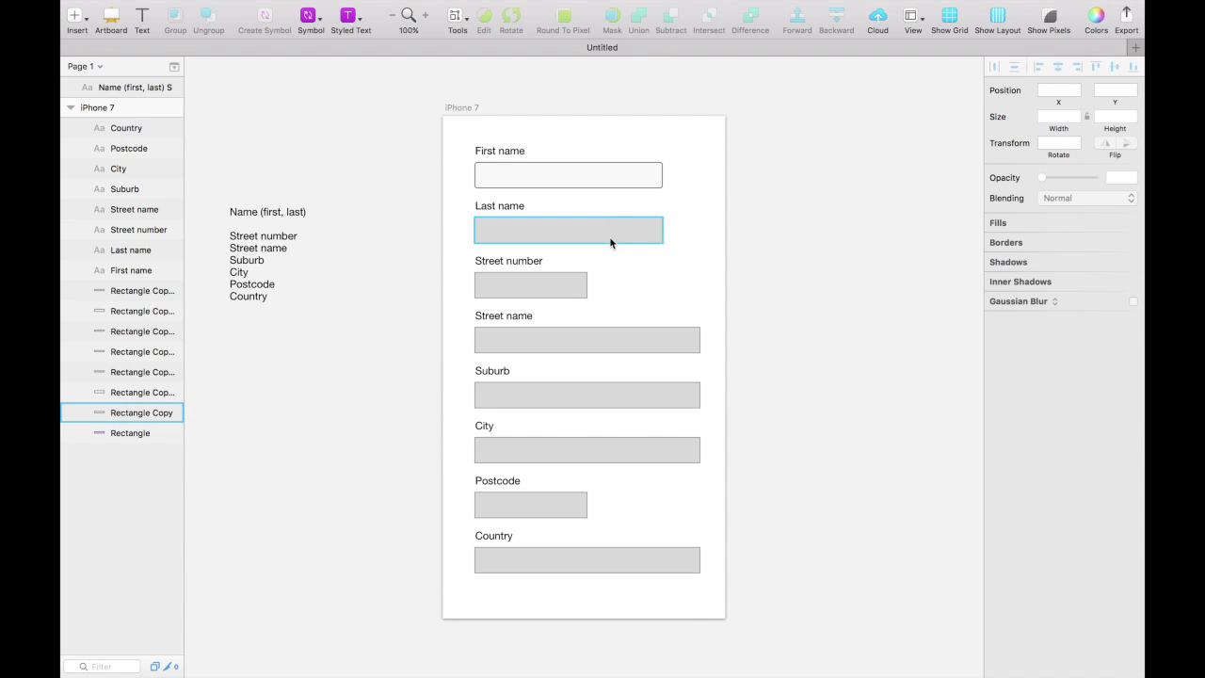
Add an inner shadow to the First name rectangle and set its black colour to 20% opacity
click(626, 182)
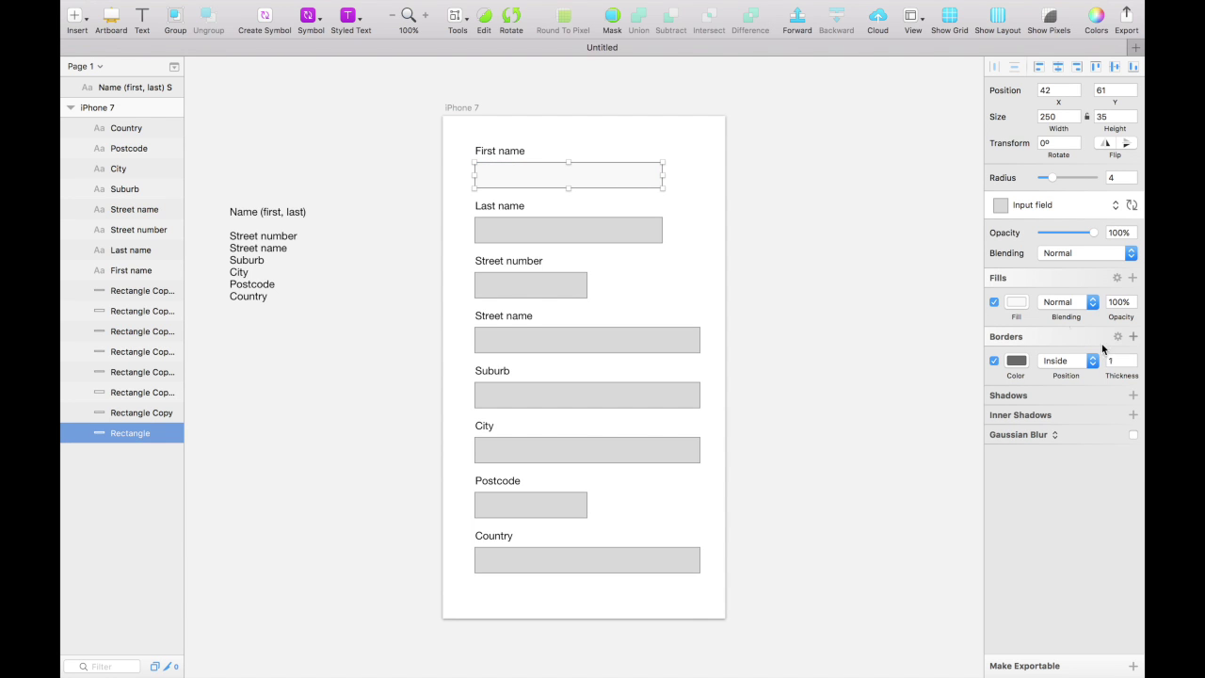
click(1132, 416)
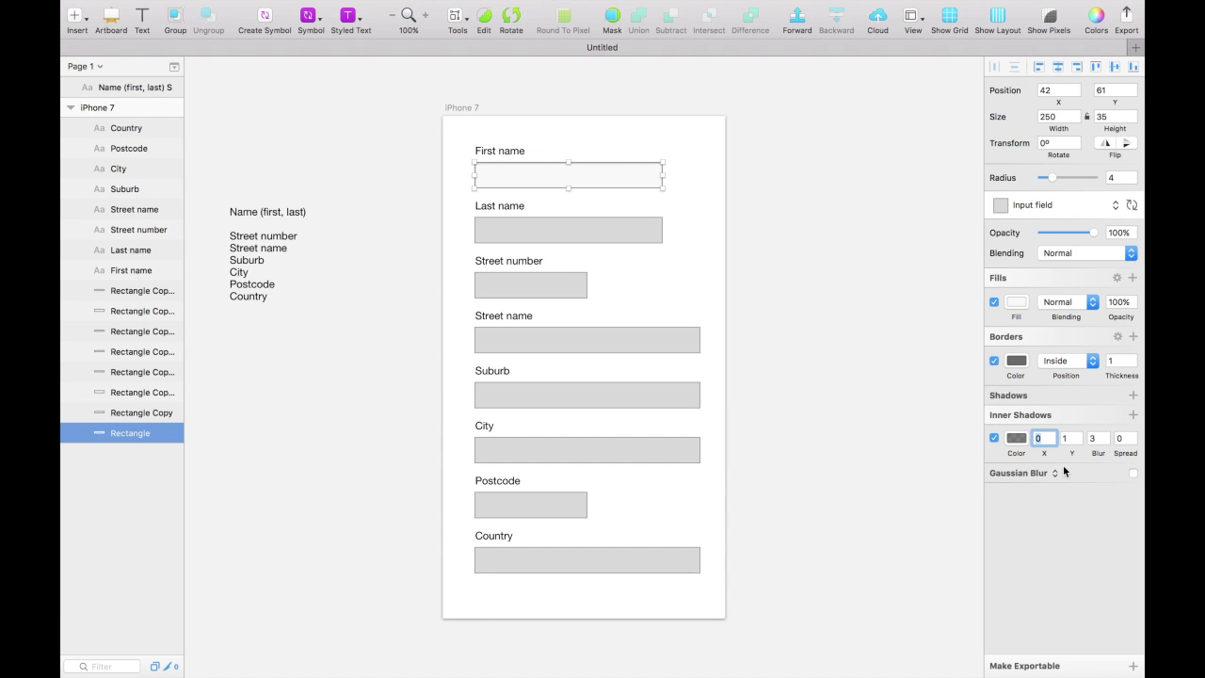
click(1015, 438)
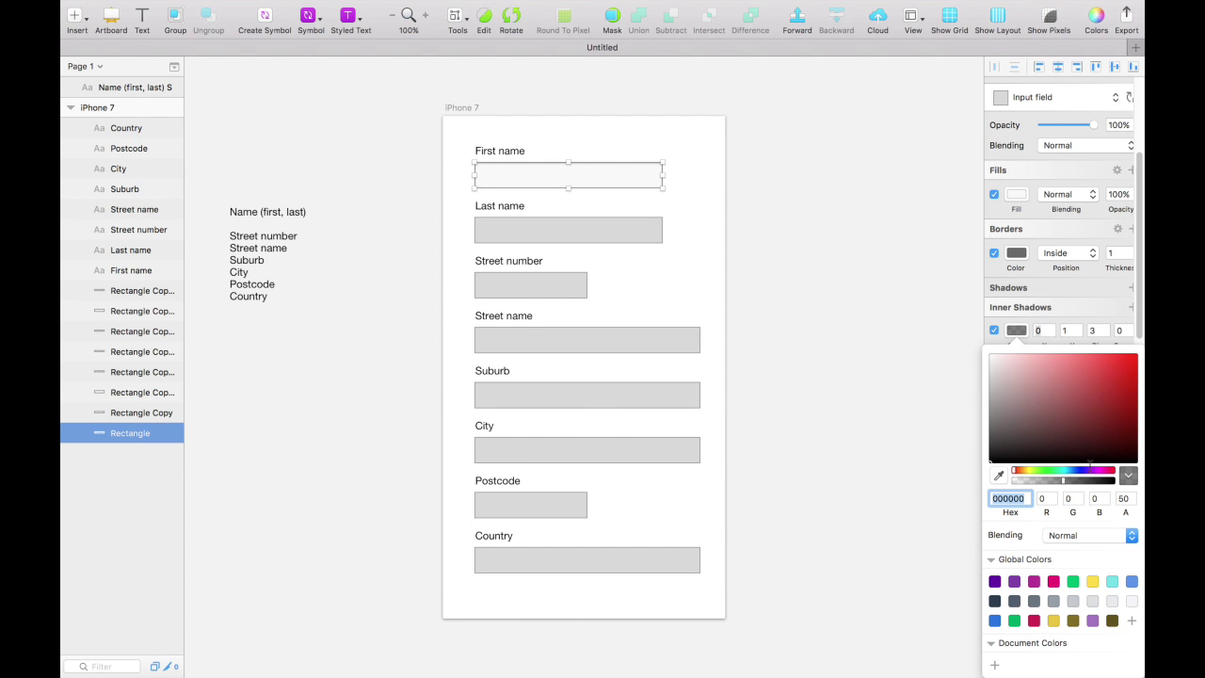
click(1121, 502)
text(20)
key(Return)
click(895, 375)
click(895, 374)
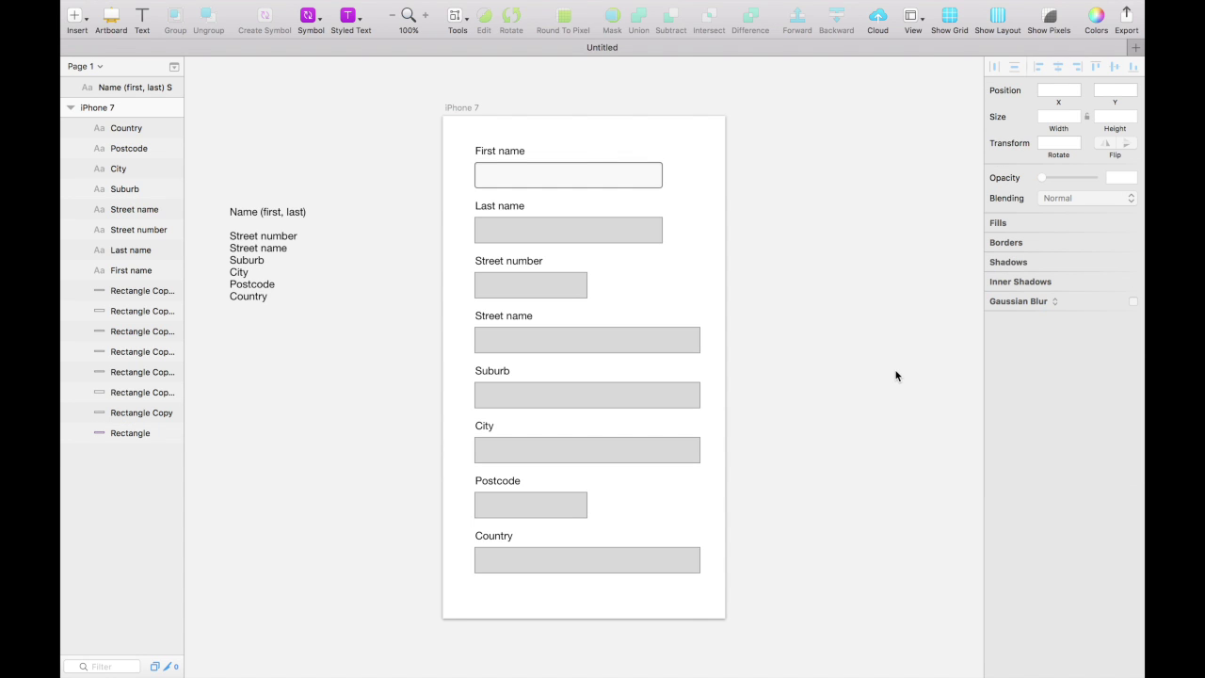
Return to the First name rectangle and update the "Input field" shared style with its current appearance
key(super+z)
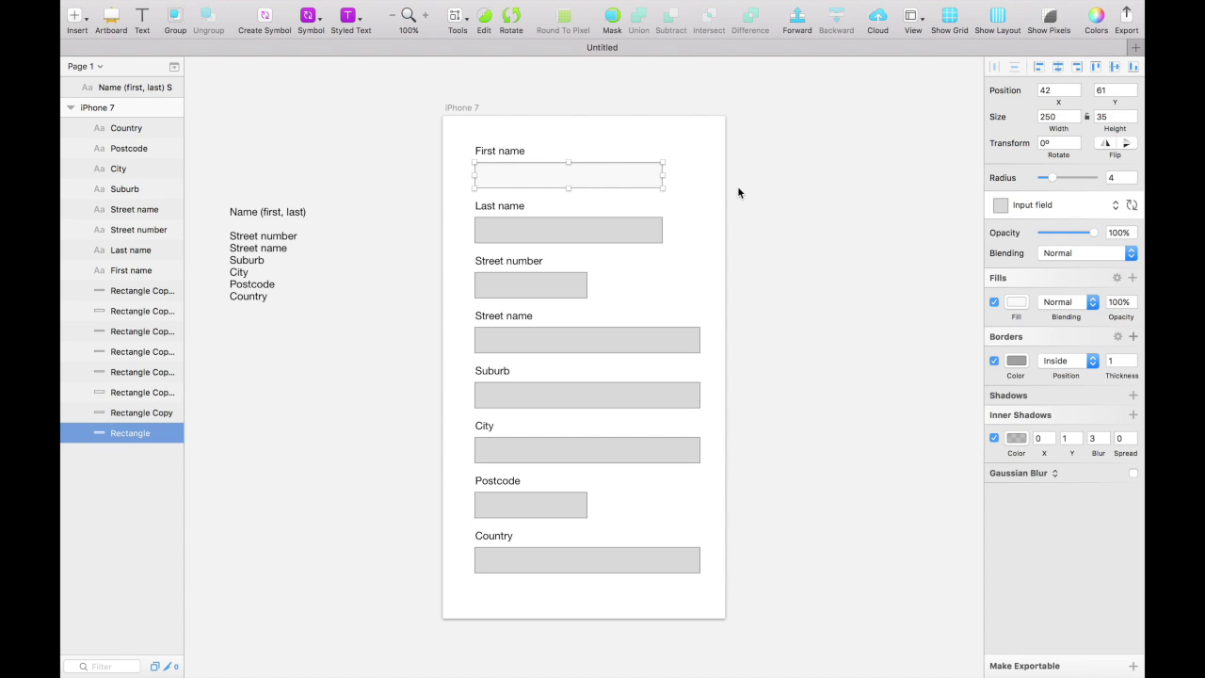
click(1133, 206)
click(689, 219)
Apply the "Input field" shared style to the seven rectangles from Last name down to Country
drag(704, 216, 550, 591)
click(1053, 202)
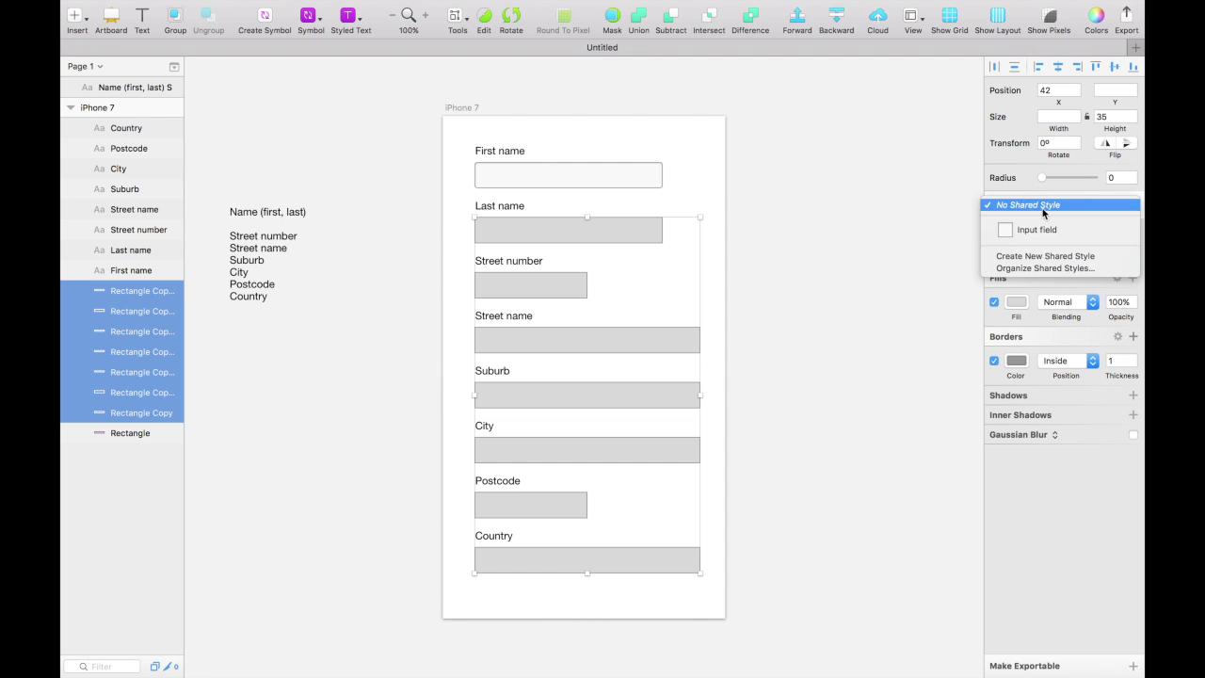
click(1014, 232)
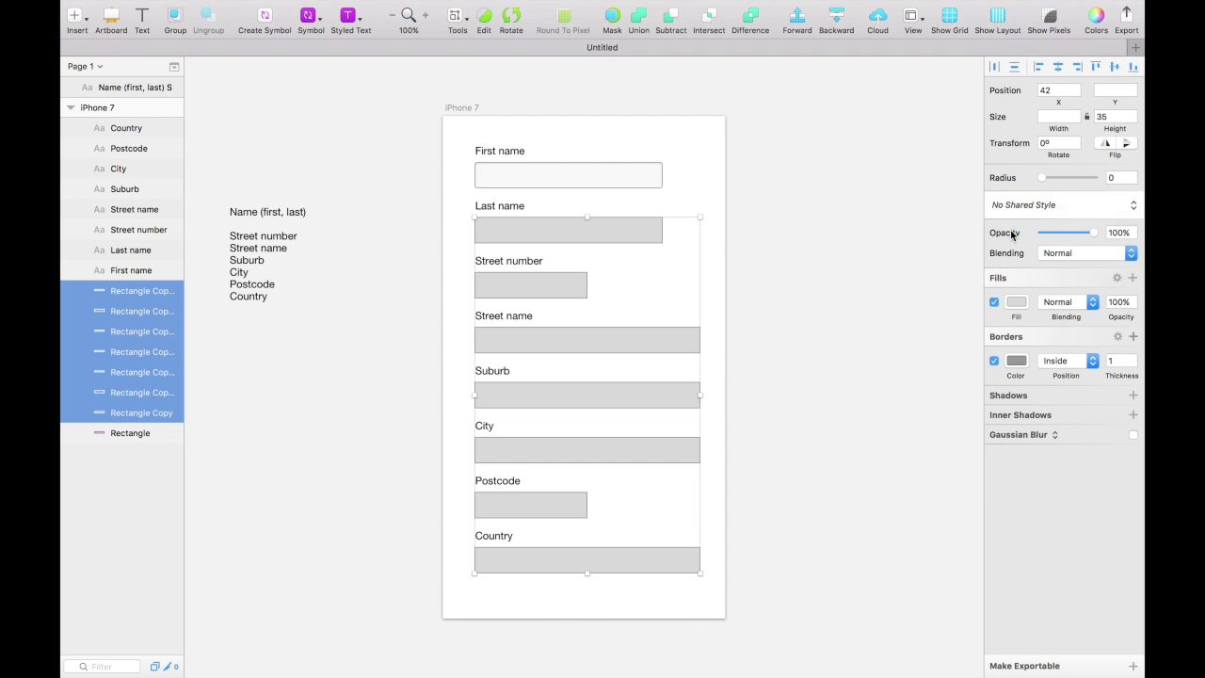
click(819, 251)
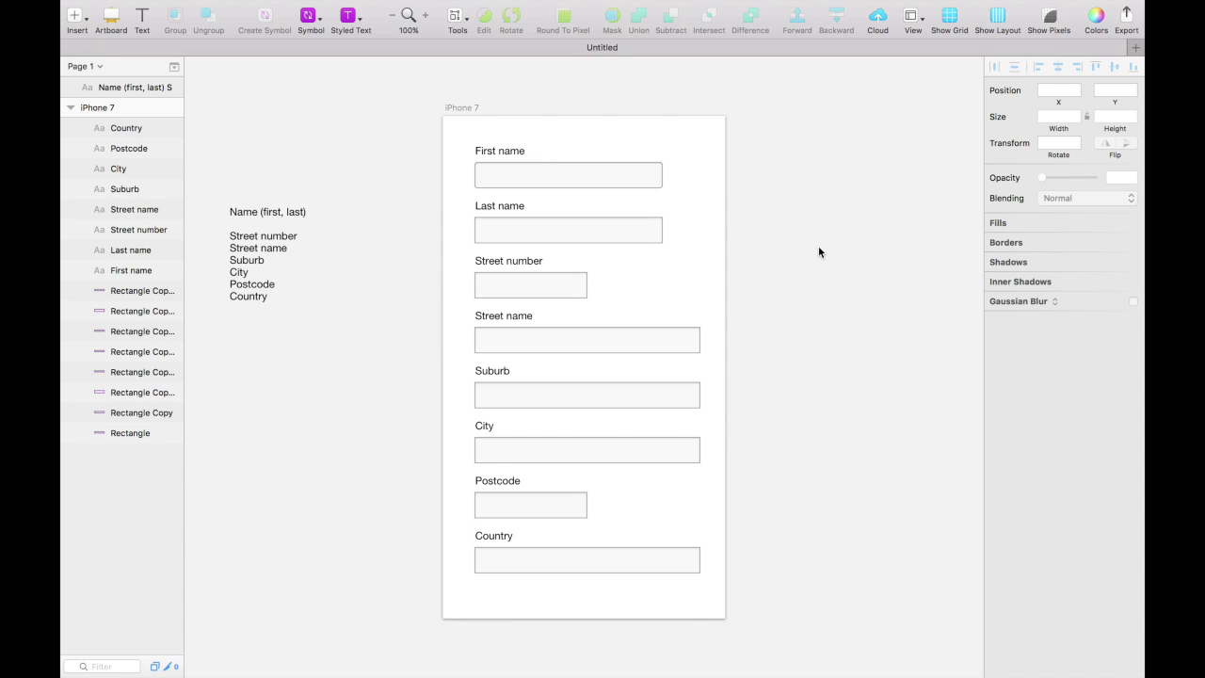
Set the corner radius of the seven rectangles from Last name down to Country to 4
drag(702, 587, 568, 230)
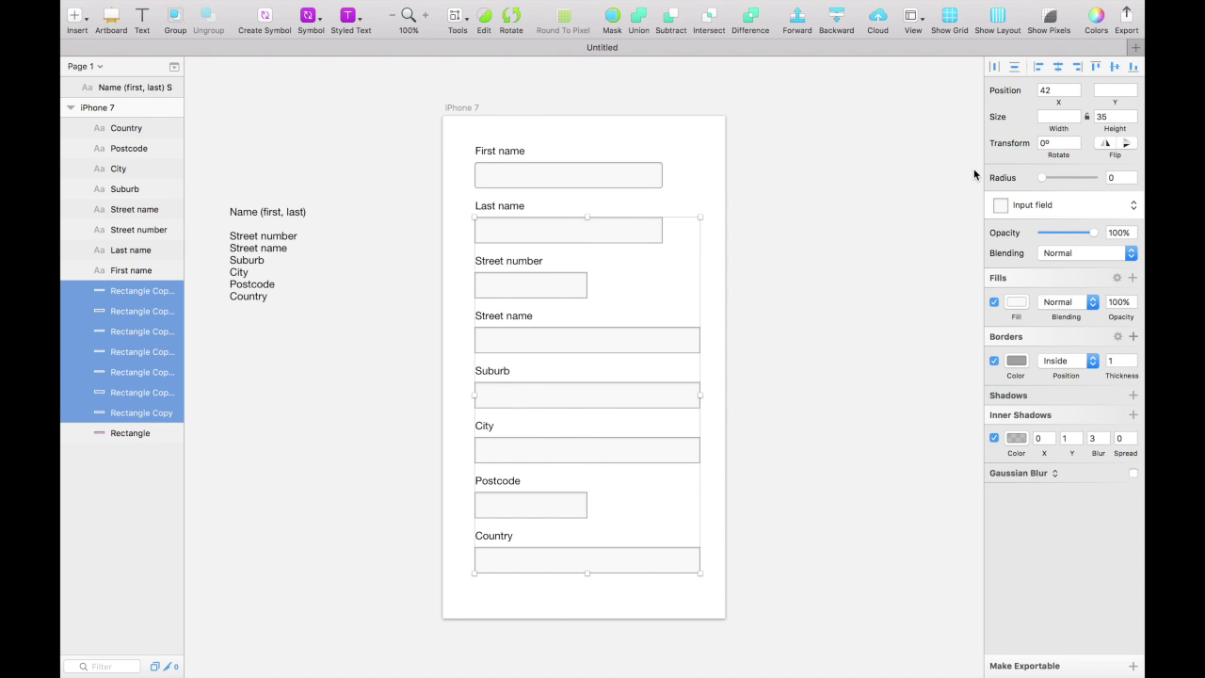
click(1116, 177)
click(852, 273)
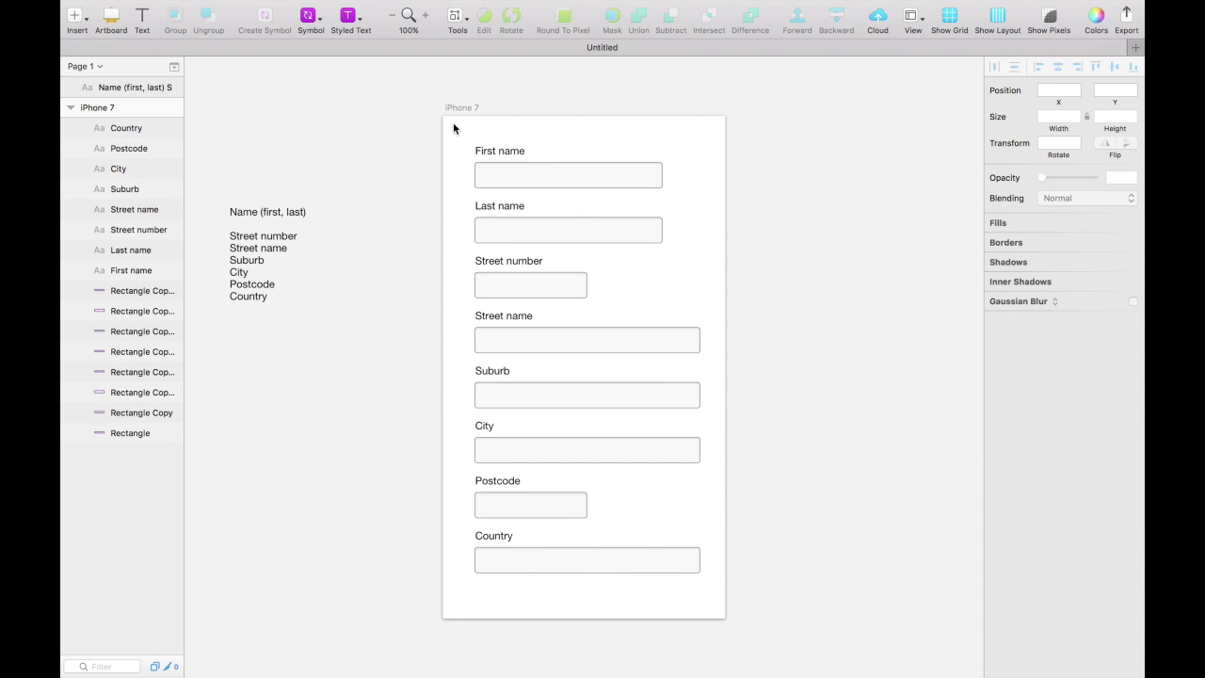
Check the margins around all labels and fields, and nudge them together to a left margin of 38 px
drag(452, 123, 539, 610)
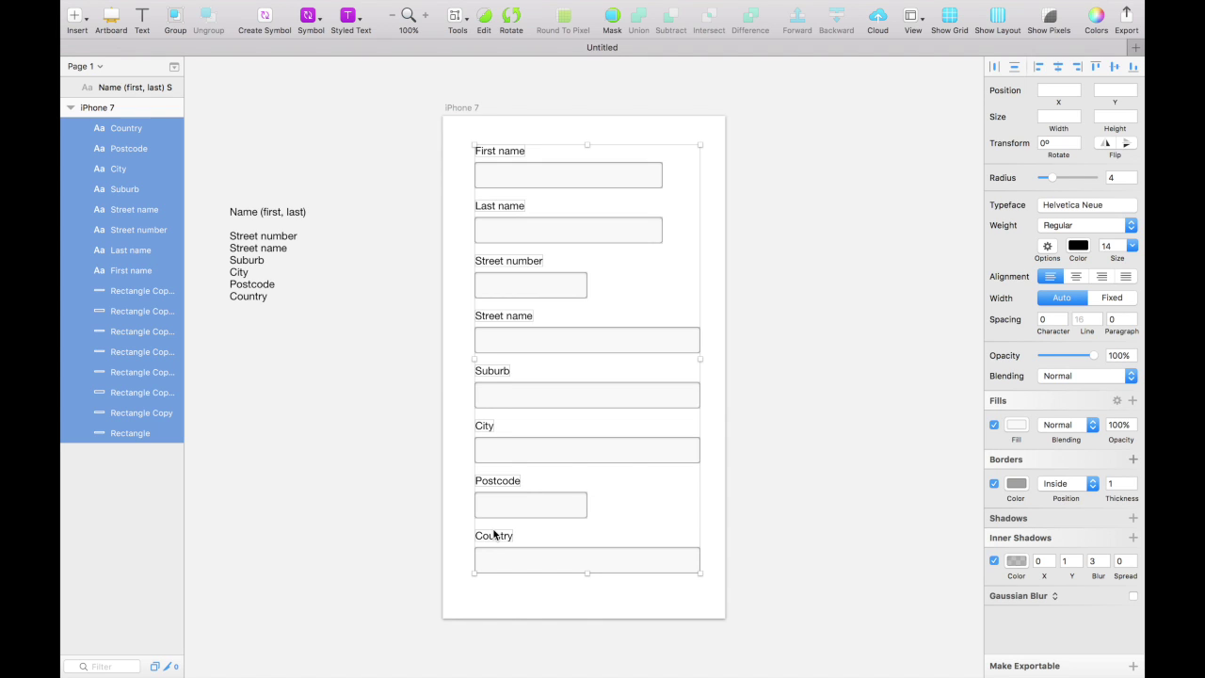
key(alt)
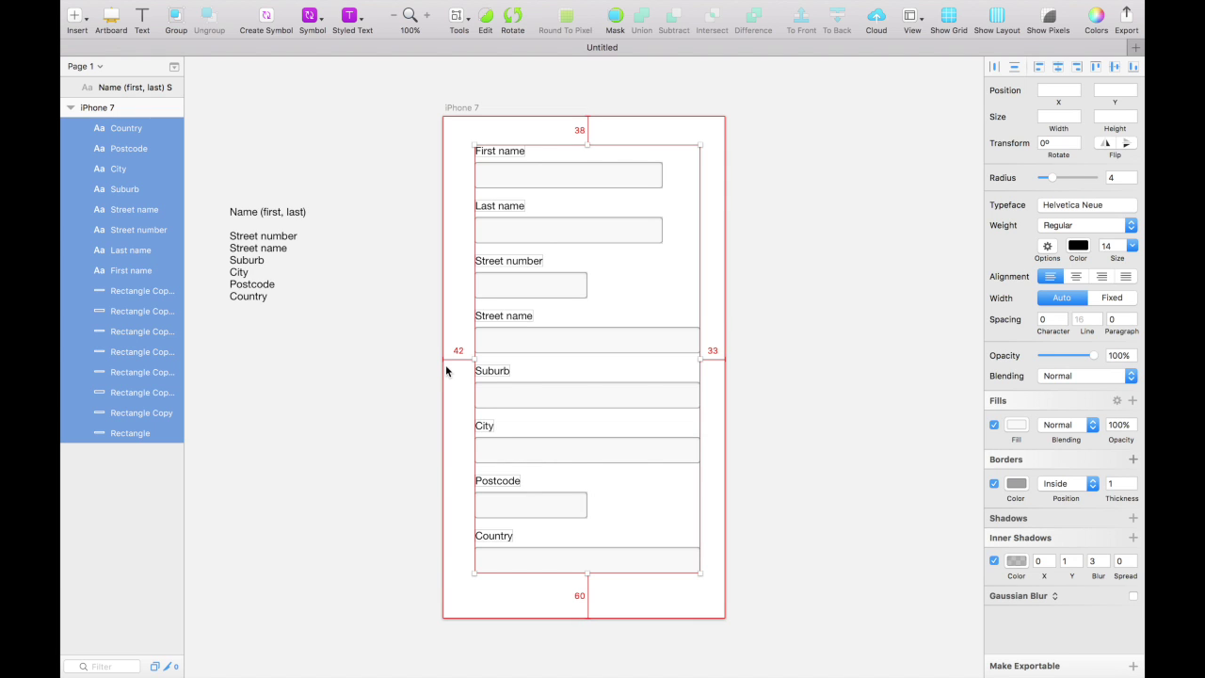
key(Left)
key(Left)
key(Left)
key(Left)
key(Left)
key(Left)
key(Right)
key(Right)
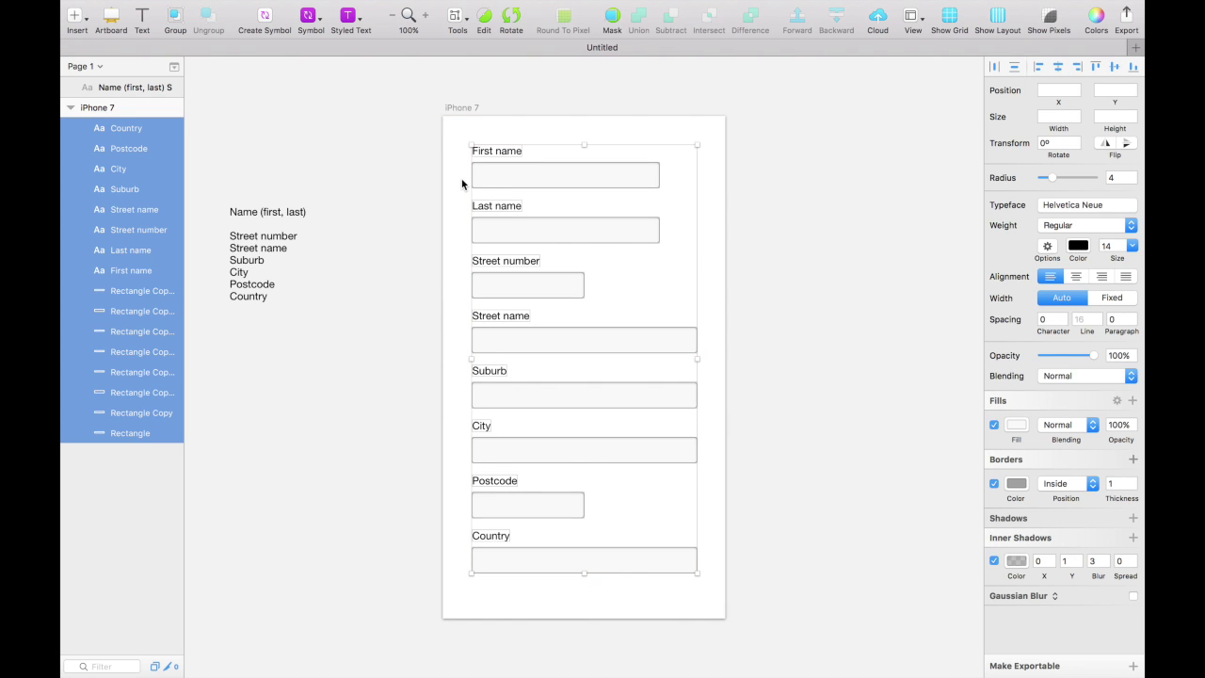
Group all labels and input fields and centre the group horizontally on the artboard
key(super+g)
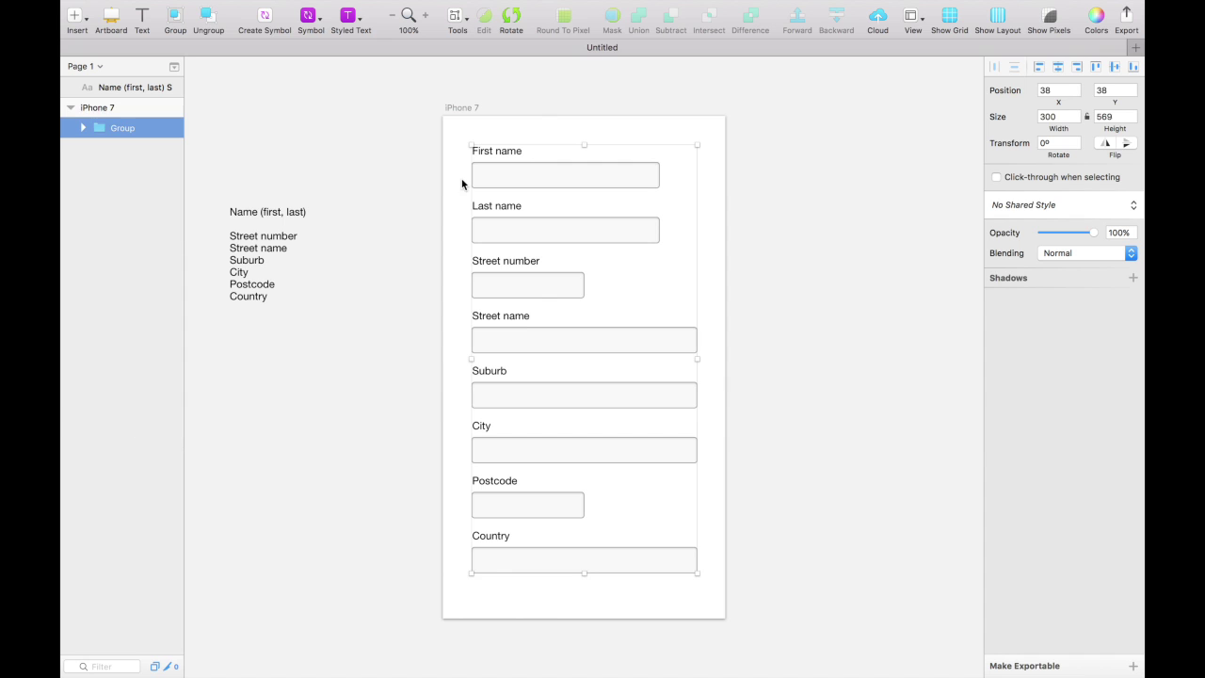
click(1077, 68)
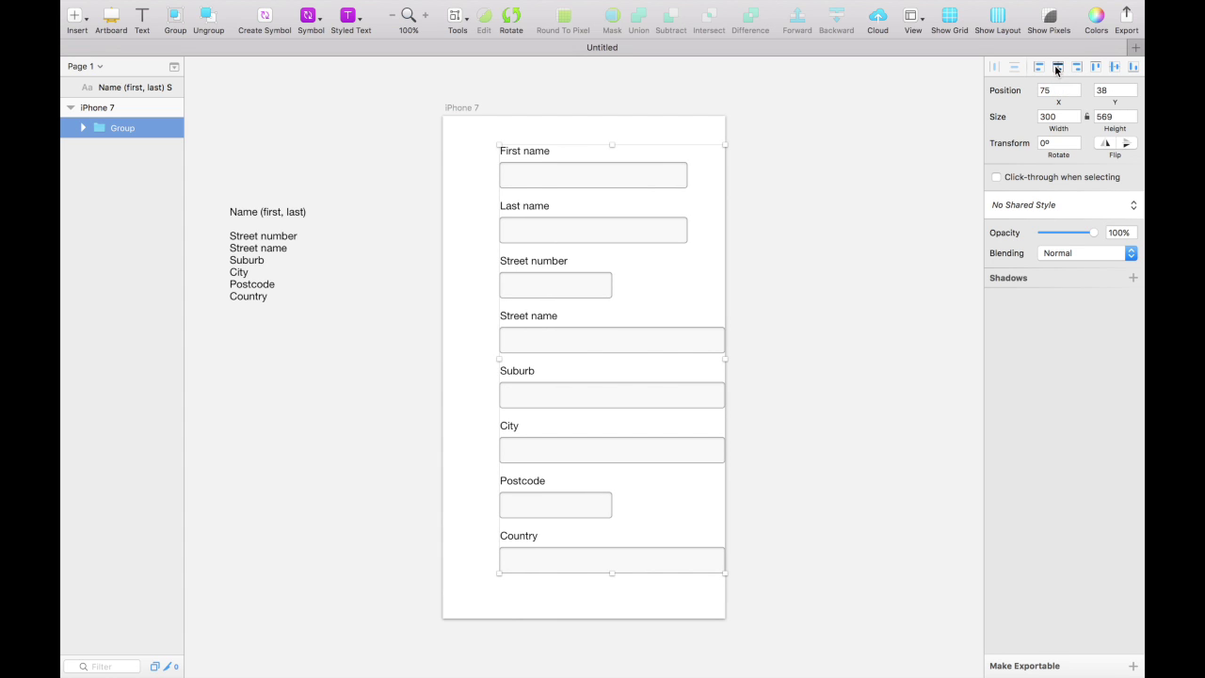
click(1055, 68)
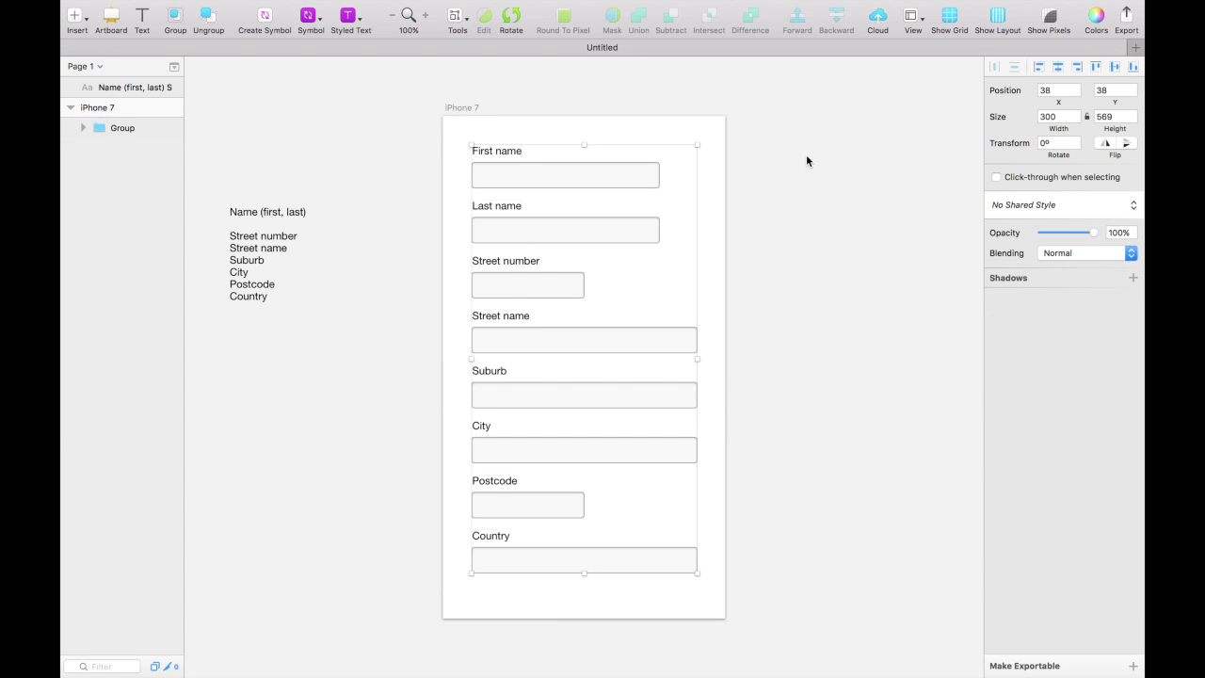
Ungroup the form elements and left-align all labels and input fields
key(super+shift+g)
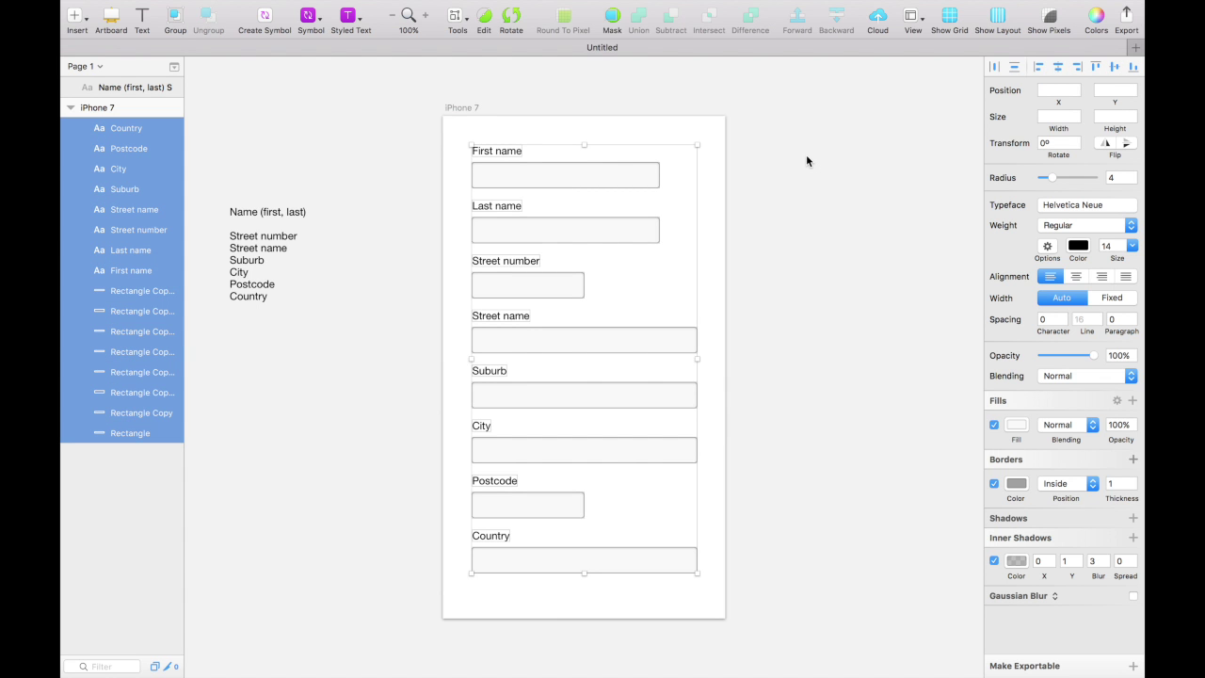
click(1058, 67)
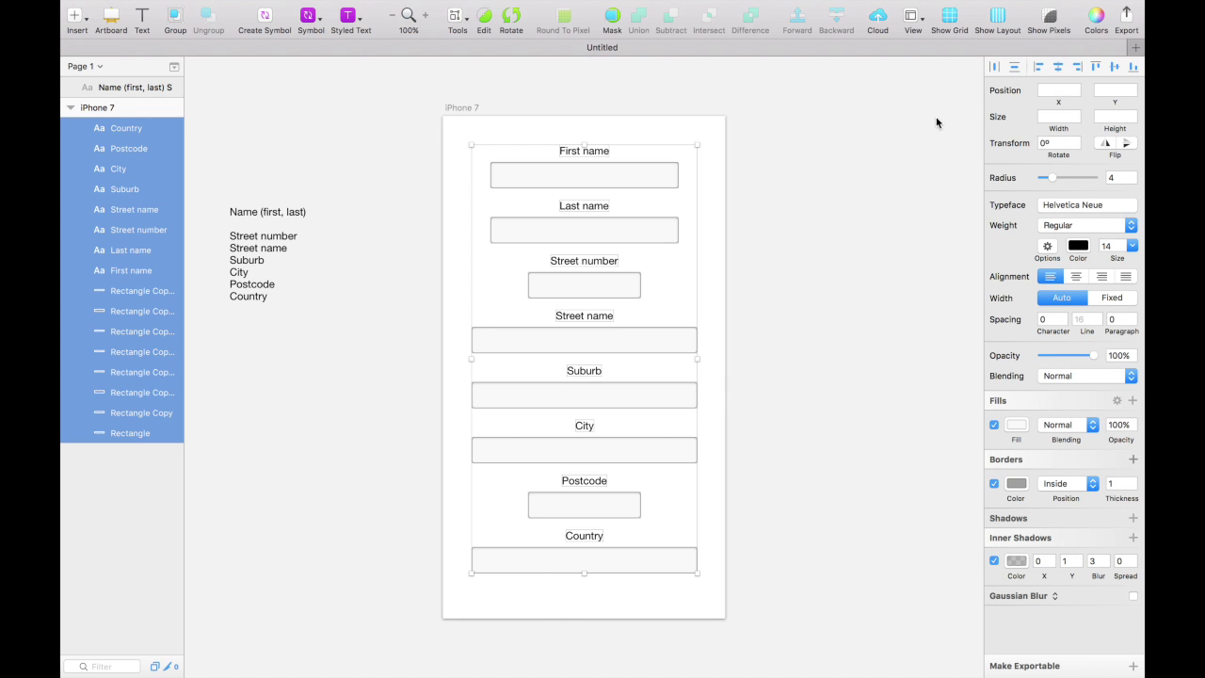
click(1038, 67)
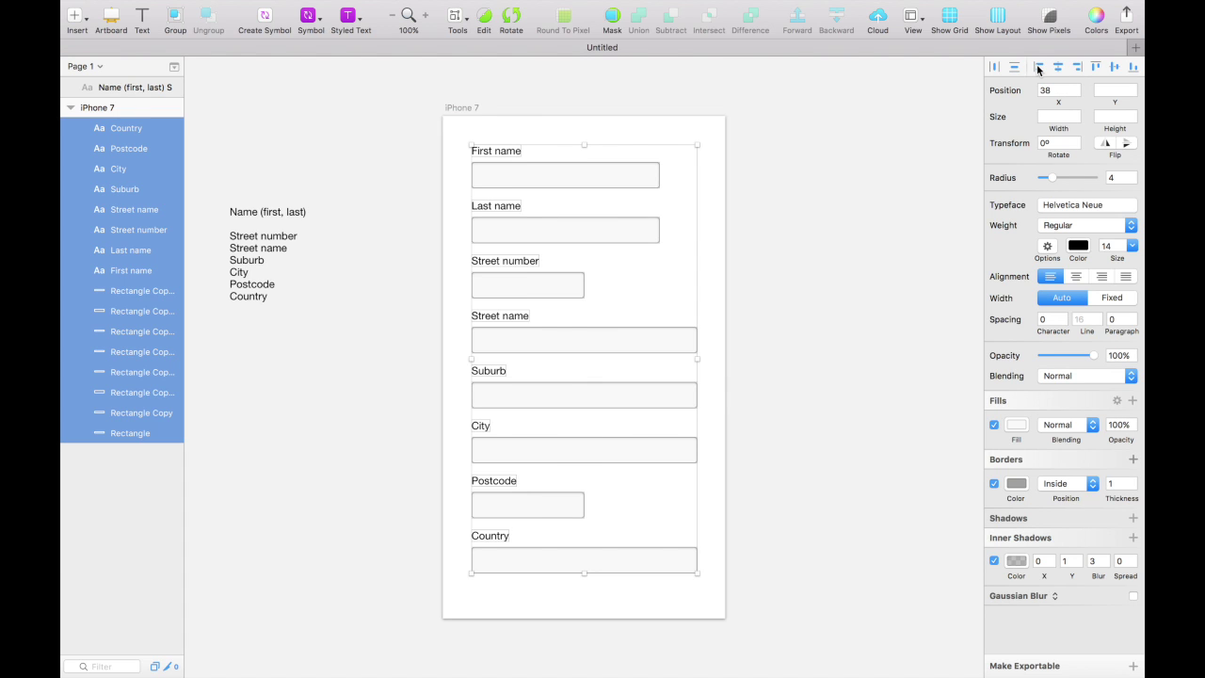
click(782, 184)
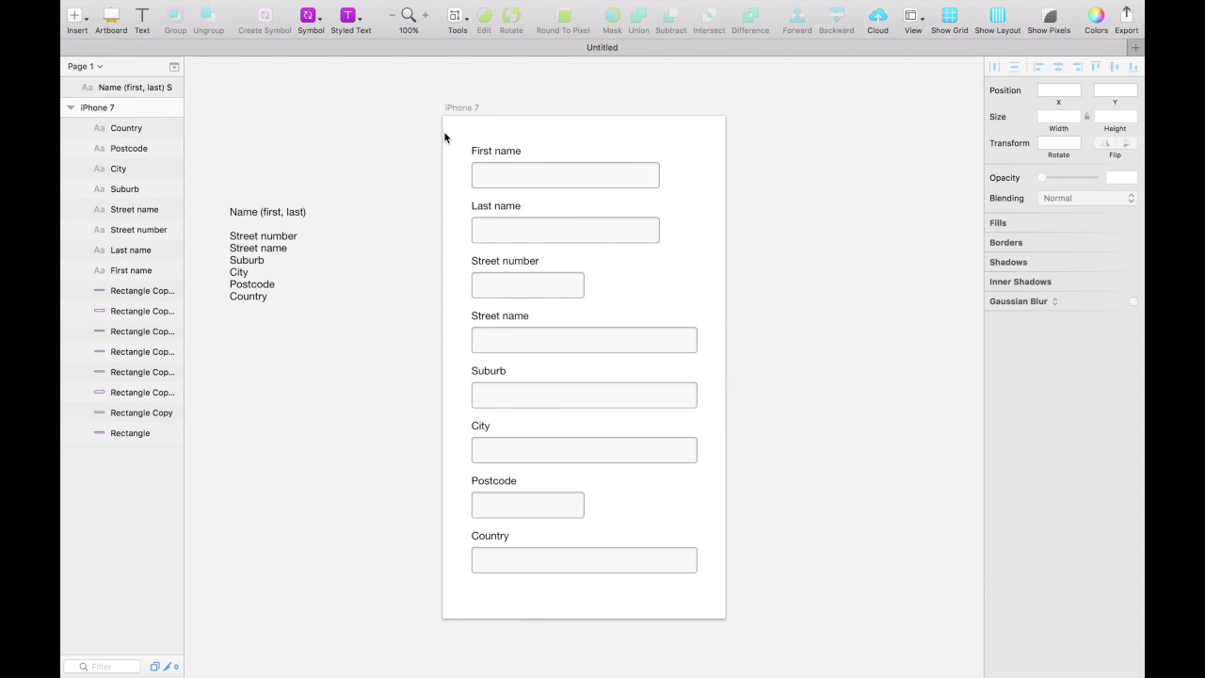
Group the First name, Last name and Street number labels each with their own input field
drag(445, 138, 502, 172)
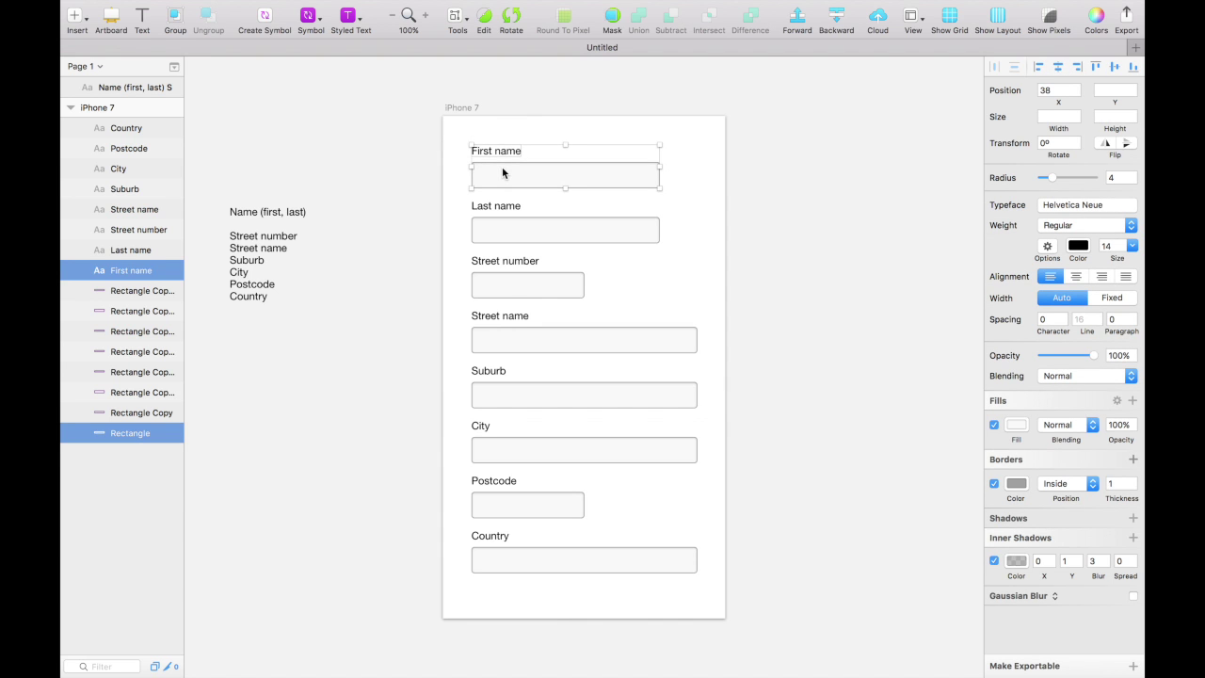
key(super+g)
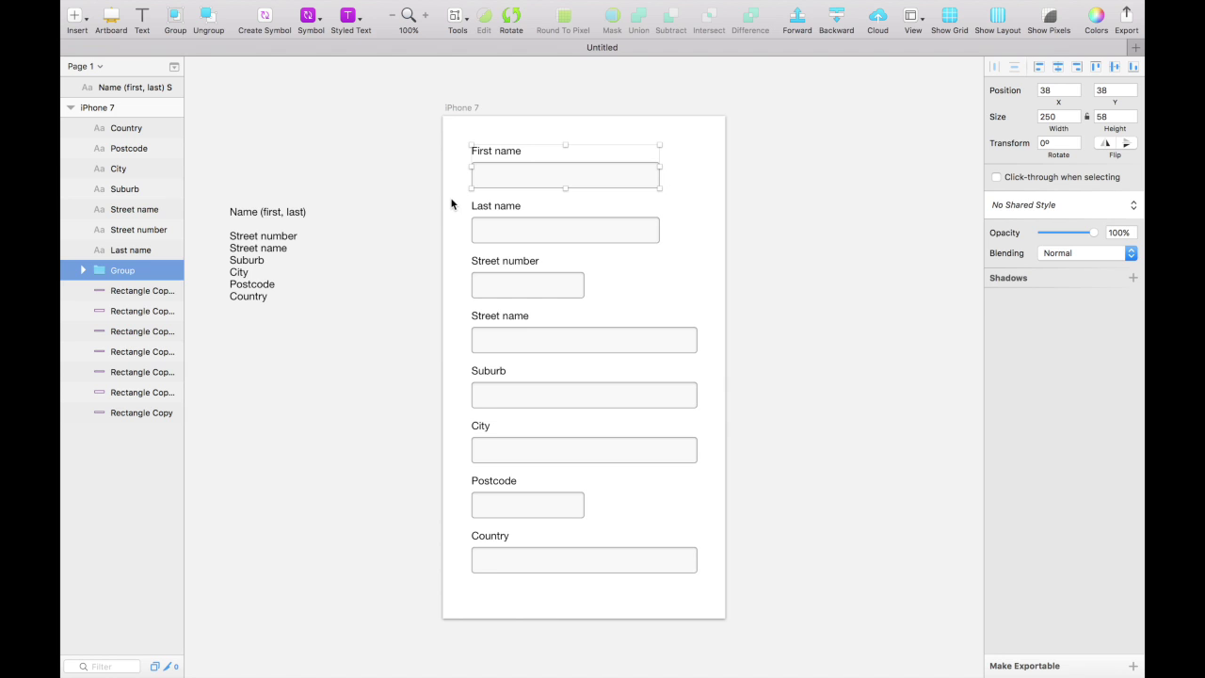
click(449, 204)
drag(449, 200, 513, 226)
key(super+g)
drag(449, 270, 512, 295)
key(super+g)
Group the Street name, Suburb, City, Postcode and Country labels each with their own input field
drag(446, 315, 503, 444)
key(super+g)
key(super+g)
key(super+g)
drag(451, 474, 517, 568)
key(super+g)
key(super+g)
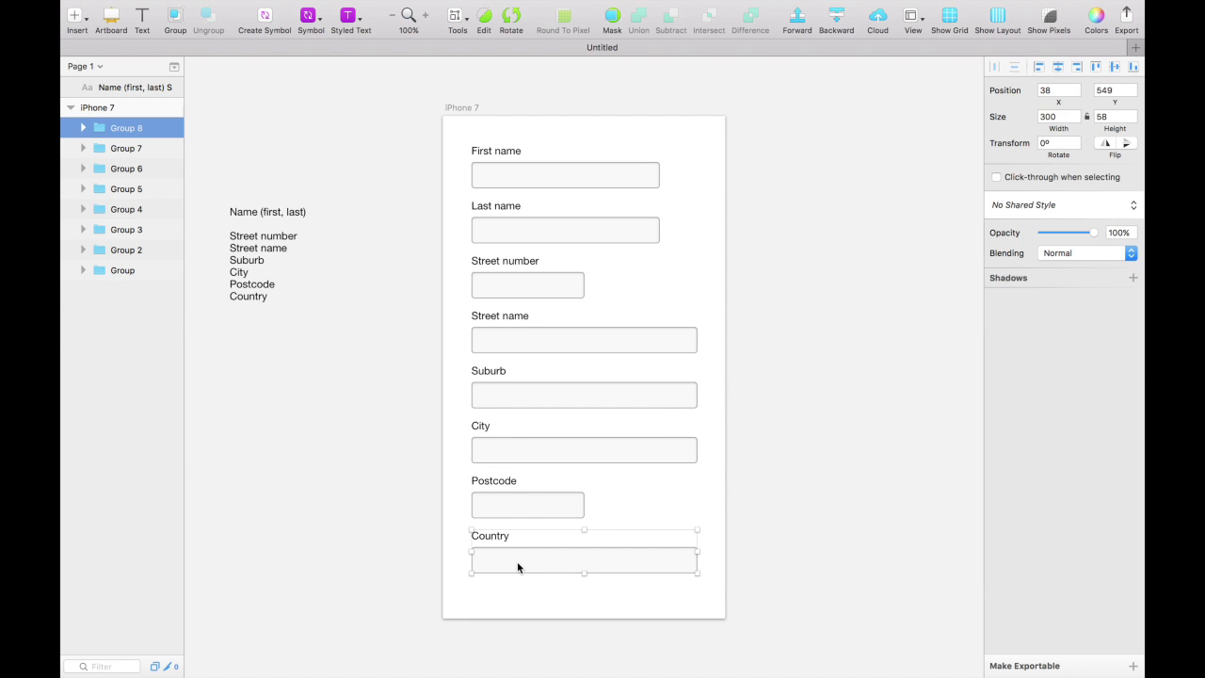
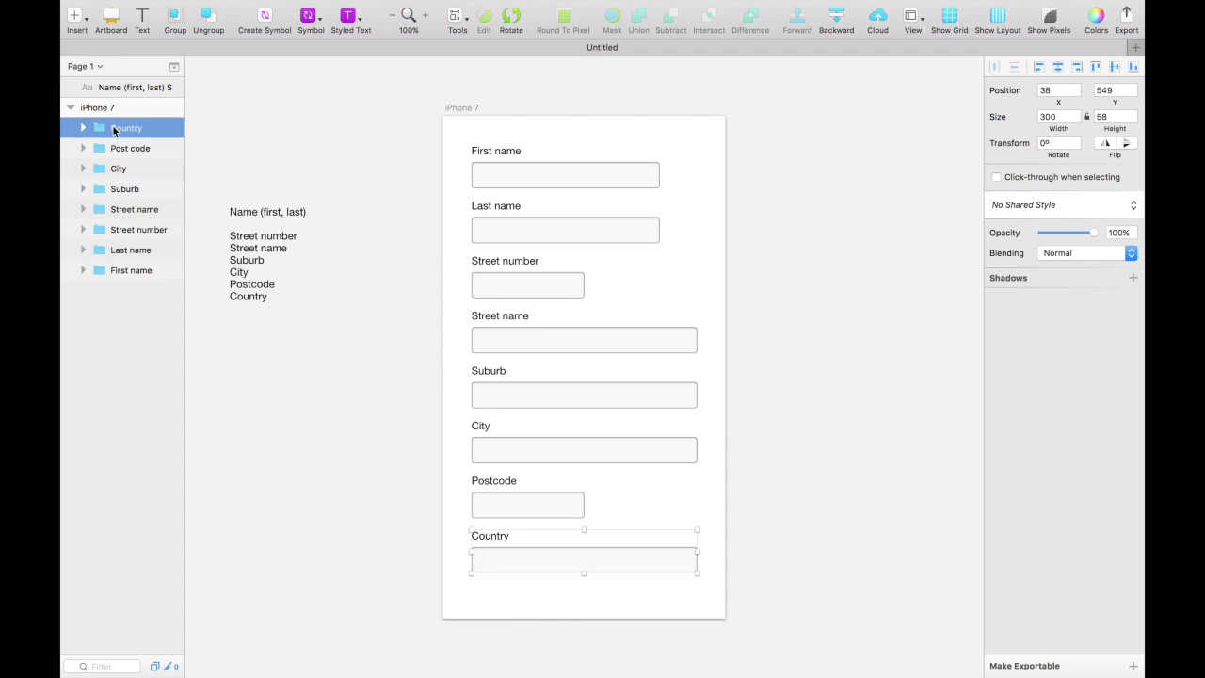
Move the Country group below the First name group in the layer order, keeping it directly inside the artboard
drag(114, 131, 135, 323)
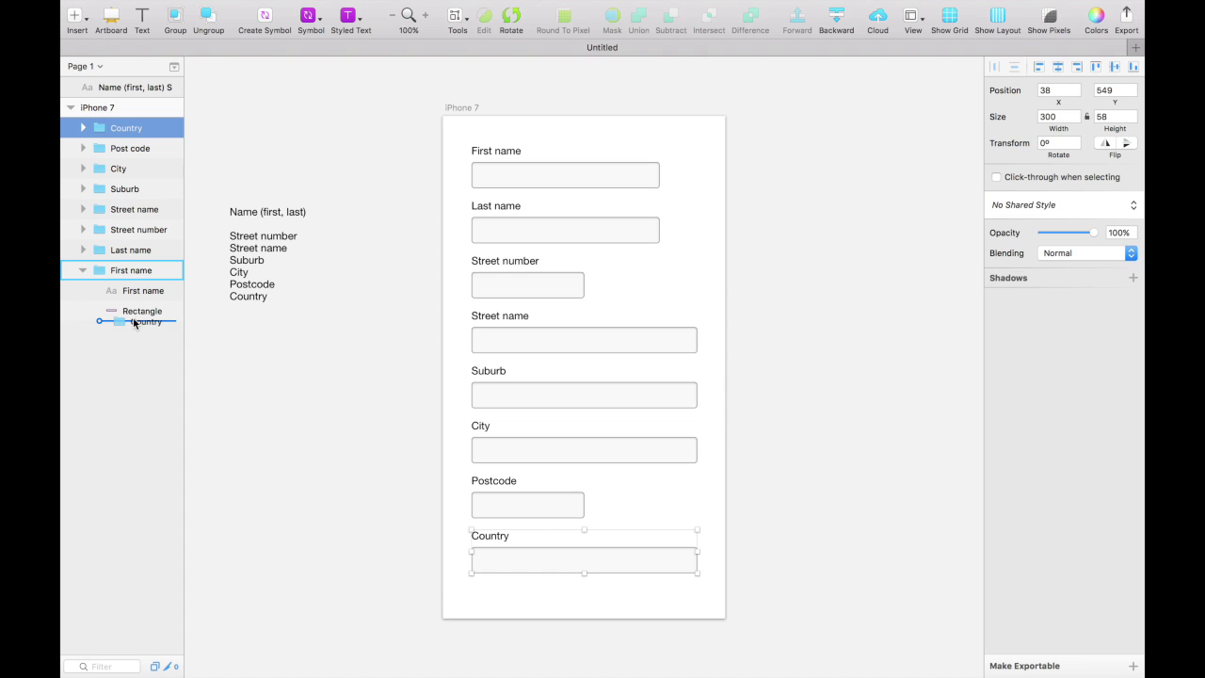
drag(134, 320, 91, 325)
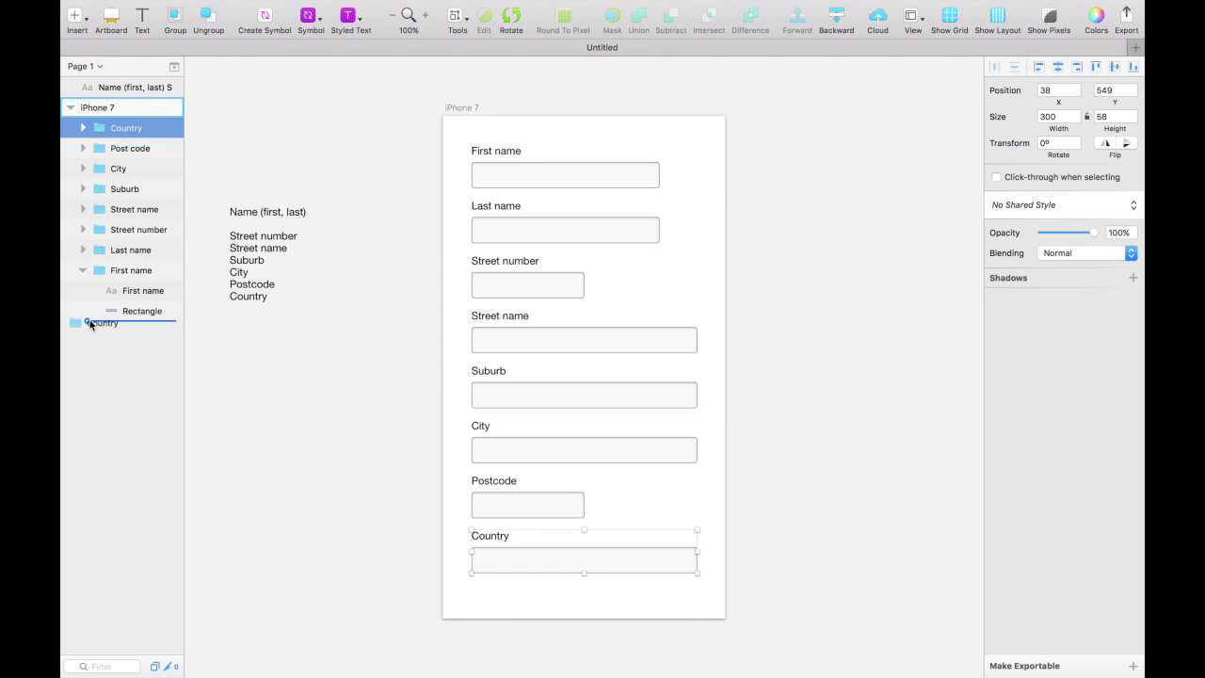
drag(91, 324, 111, 323)
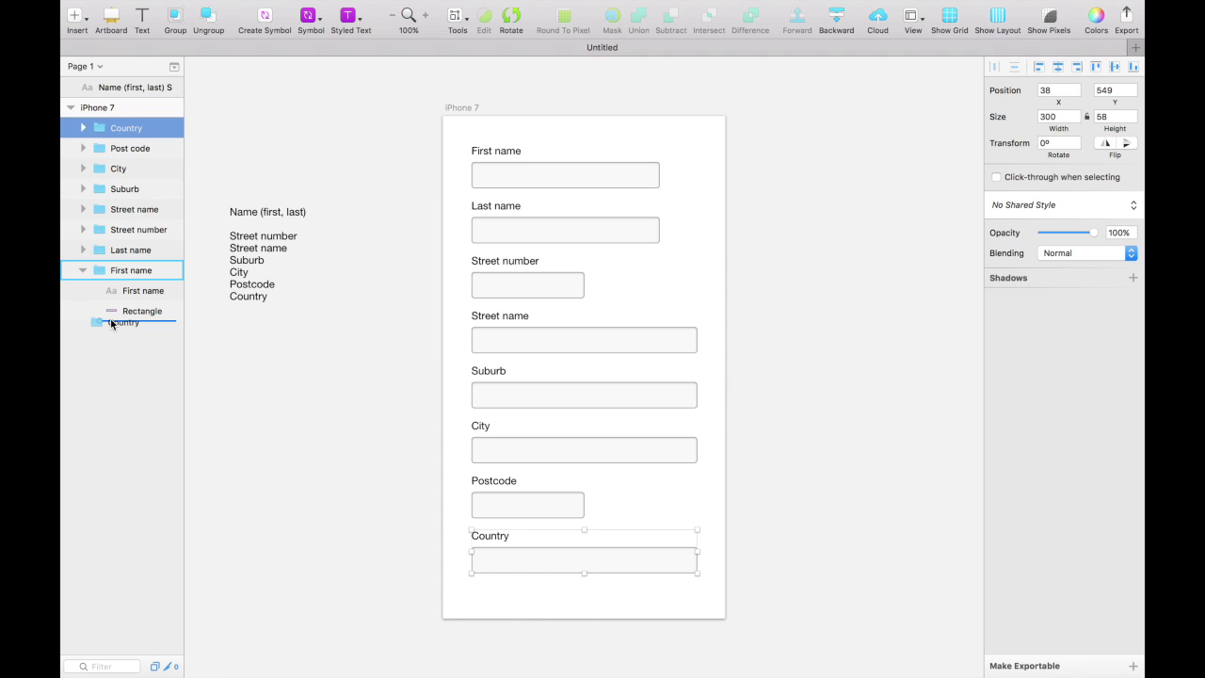
drag(111, 323, 89, 324)
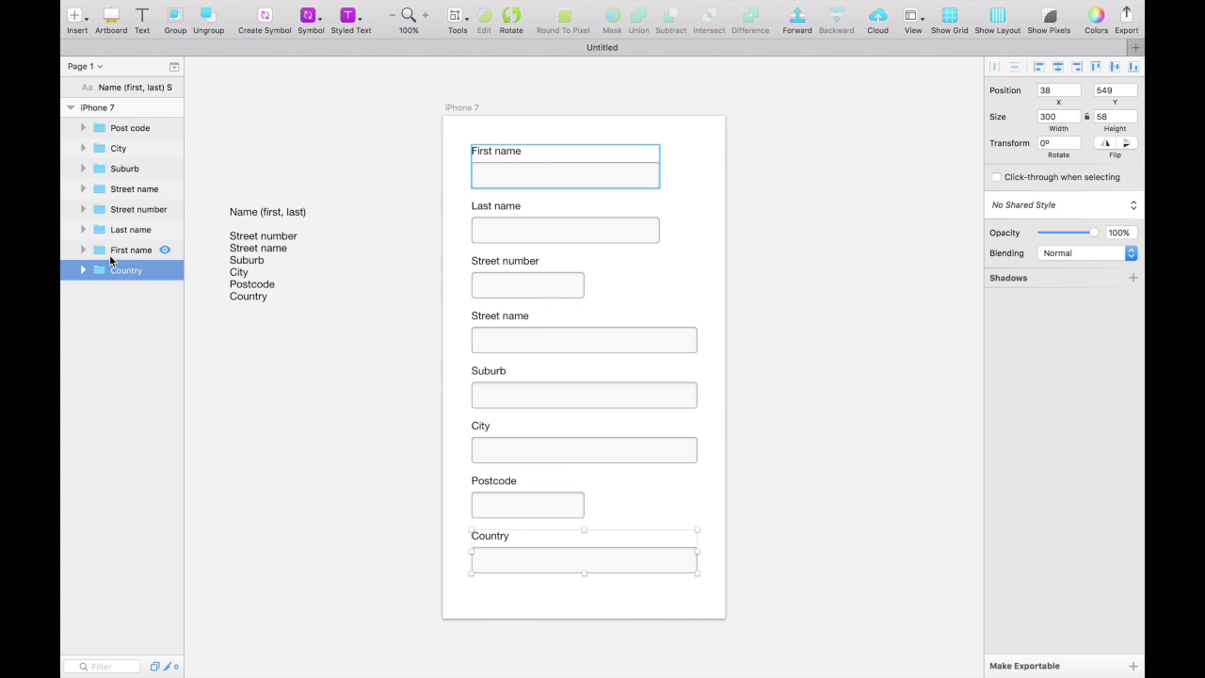
Reorder the remaining groups above Country as First name, Last name, Street number, Street name, Suburb, City and Post code
drag(126, 249, 117, 125)
drag(121, 250, 114, 143)
drag(119, 250, 120, 167)
drag(122, 250, 111, 183)
drag(122, 249, 105, 209)
click(358, 393)
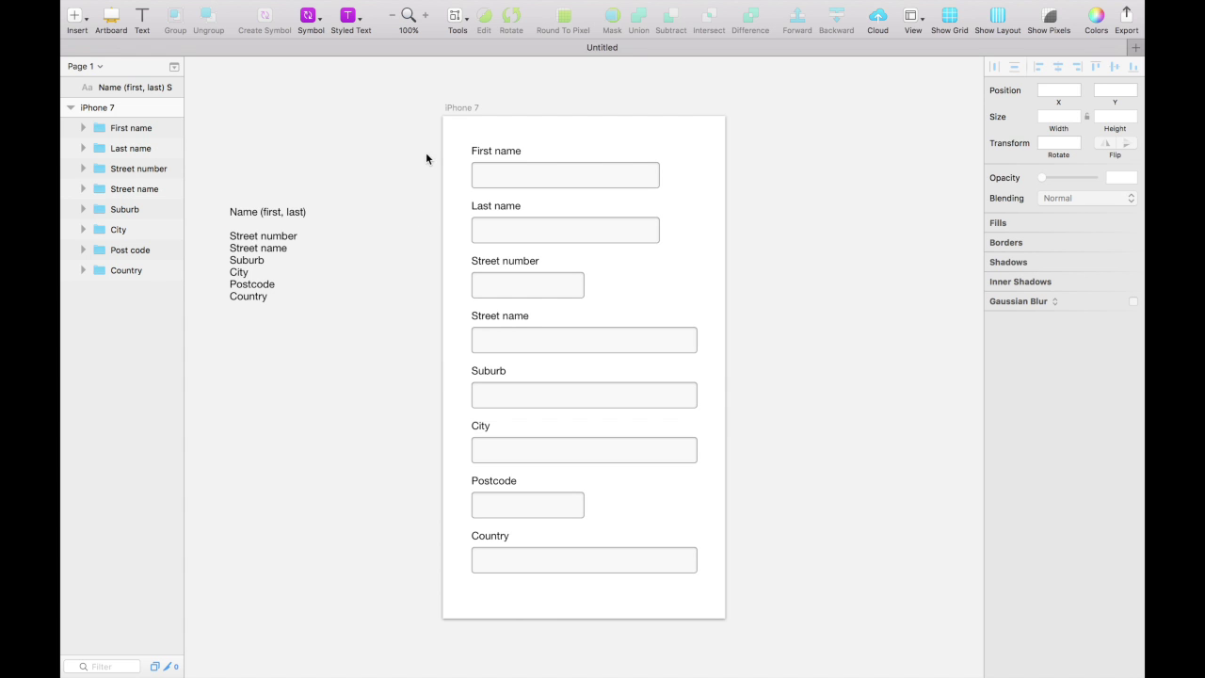
Duplicate the iPhone 7 artboard and place the copy beside the original at X 776, Y 79
click(462, 108)
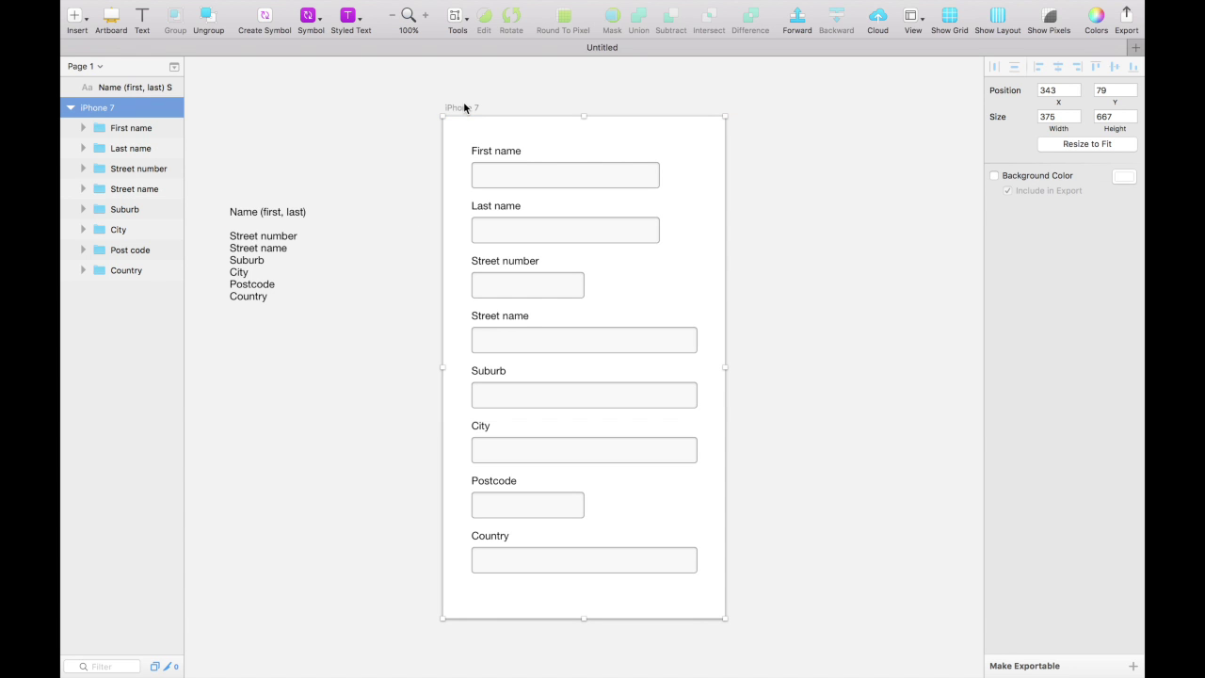
drag(463, 107, 775, 140)
scroll(775, 140, right, 5)
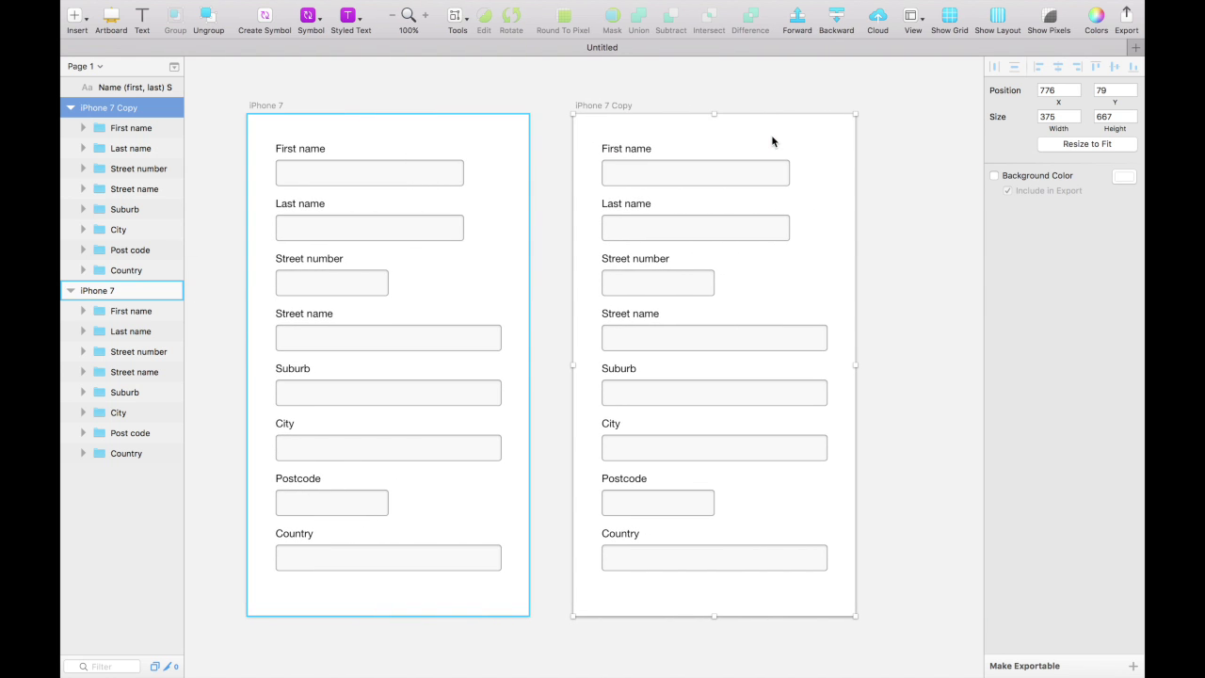
click(749, 110)
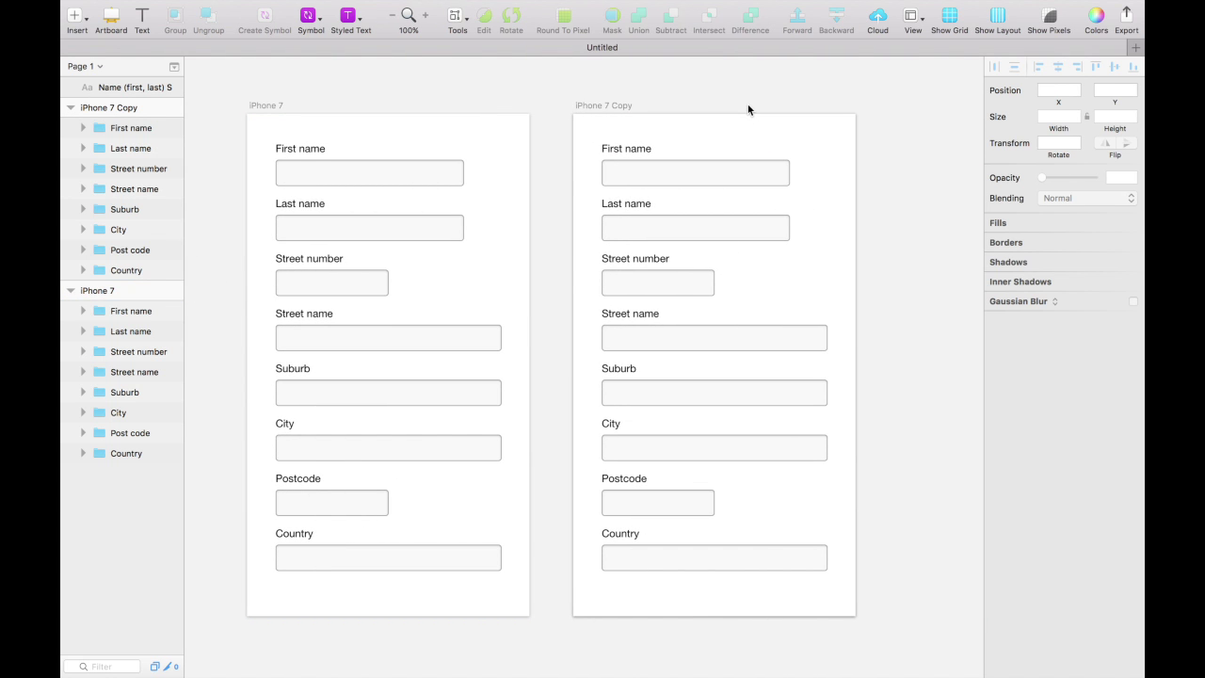
Rename the original artboard "Address form" and its copy "Identity form"
click(105, 290)
double_click(102, 293)
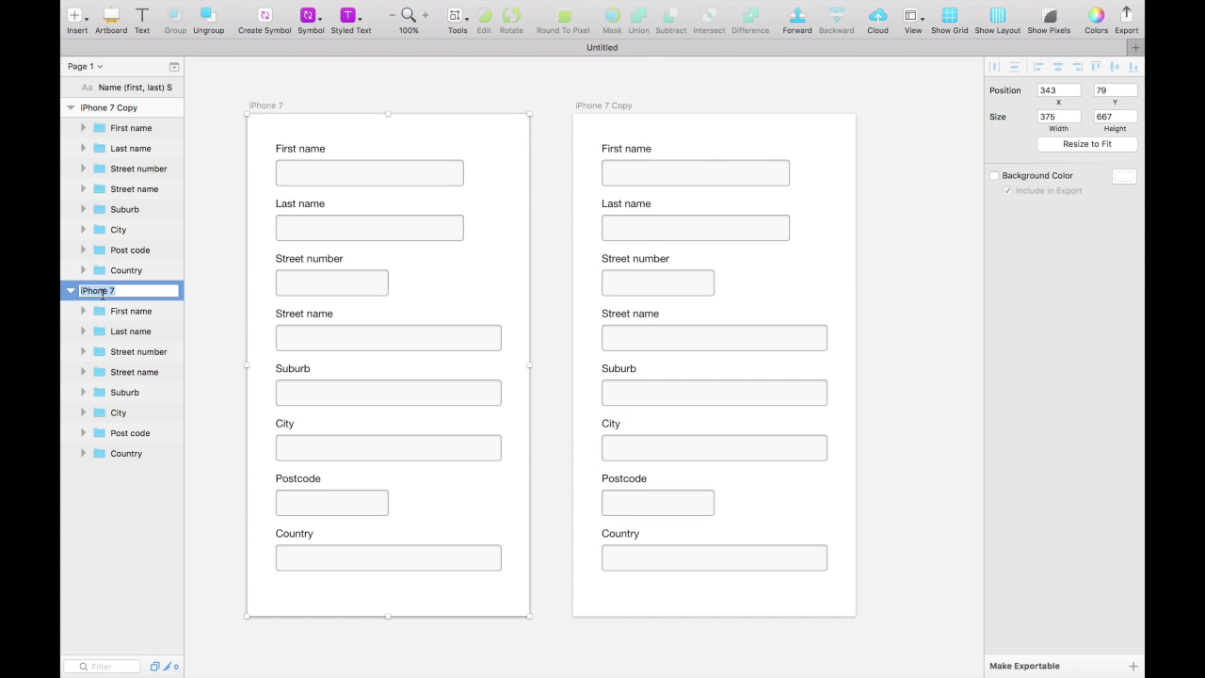
text(Address form)
key(Return)
click(135, 107)
double_click(83, 107)
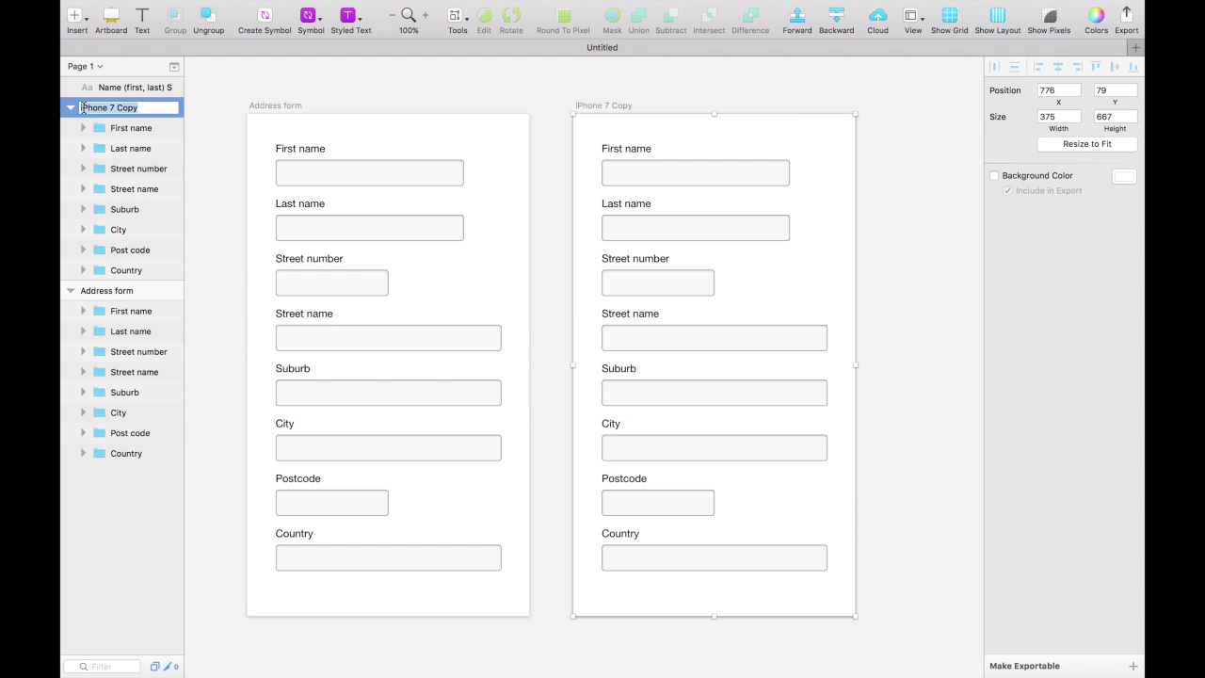
text(Identity form)
key(Return)
click(565, 248)
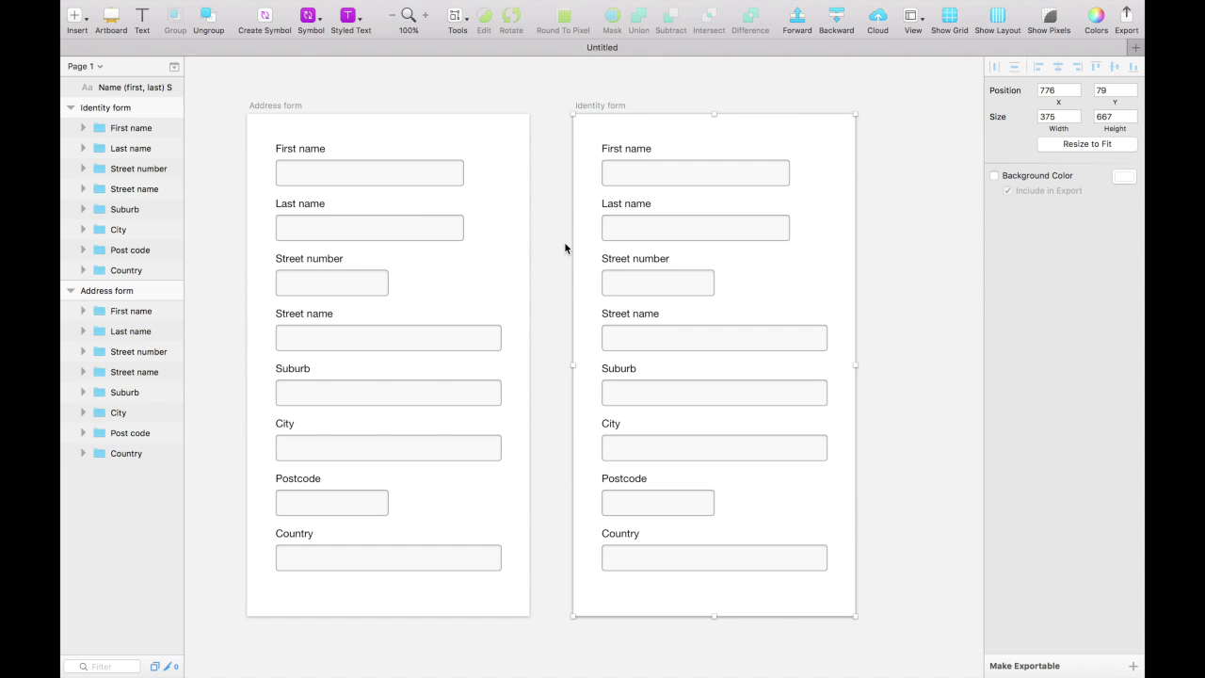
On the Identity form, change the Street number label to "Age" and the Street name label to "Gender"
double_click(624, 260)
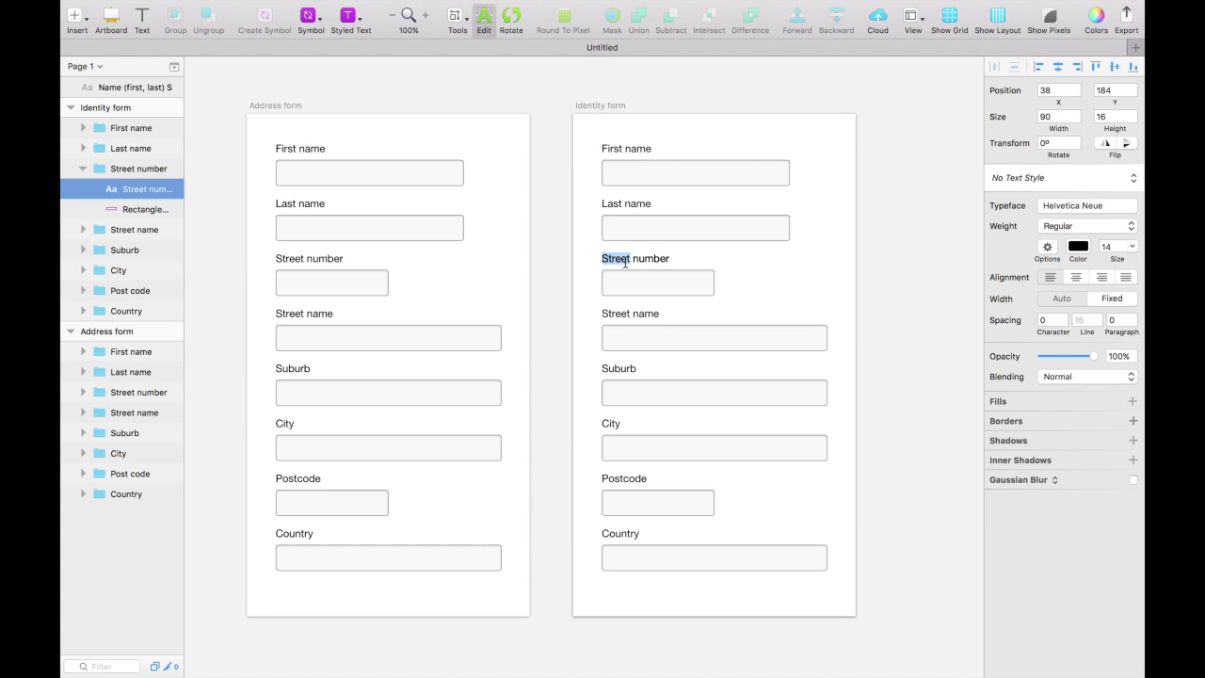
key(super+a)
text(Age)
key(Escape)
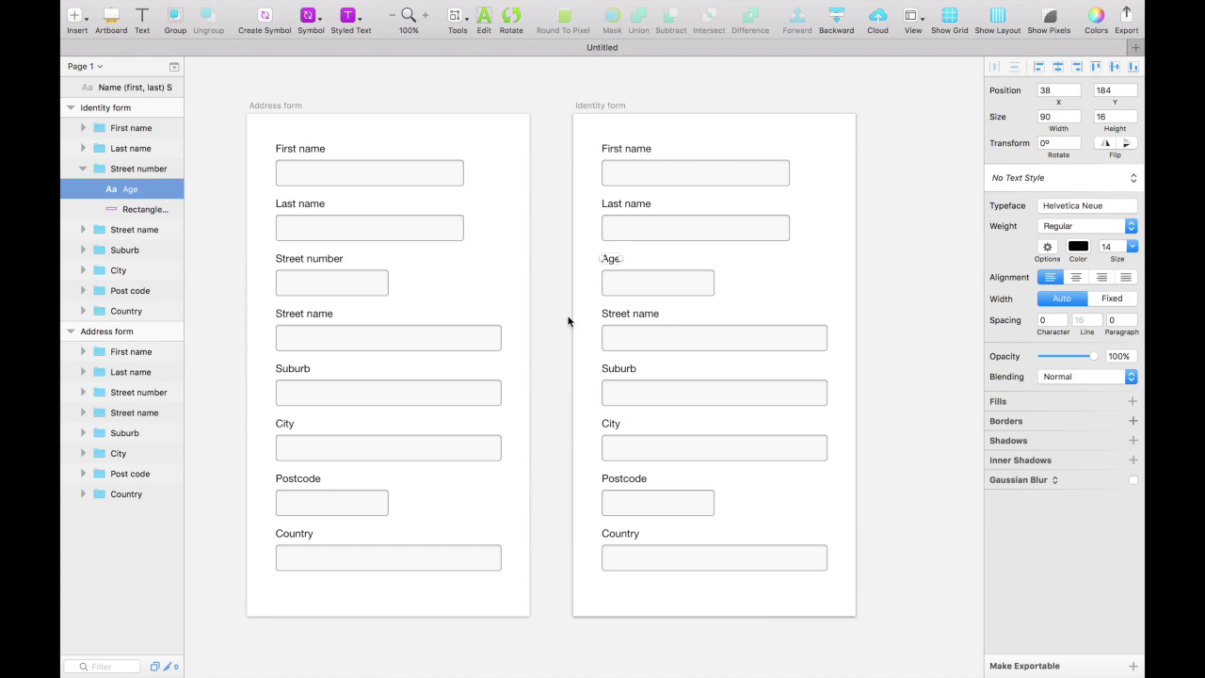
double_click(634, 314)
key(super+a)
text(Ge)
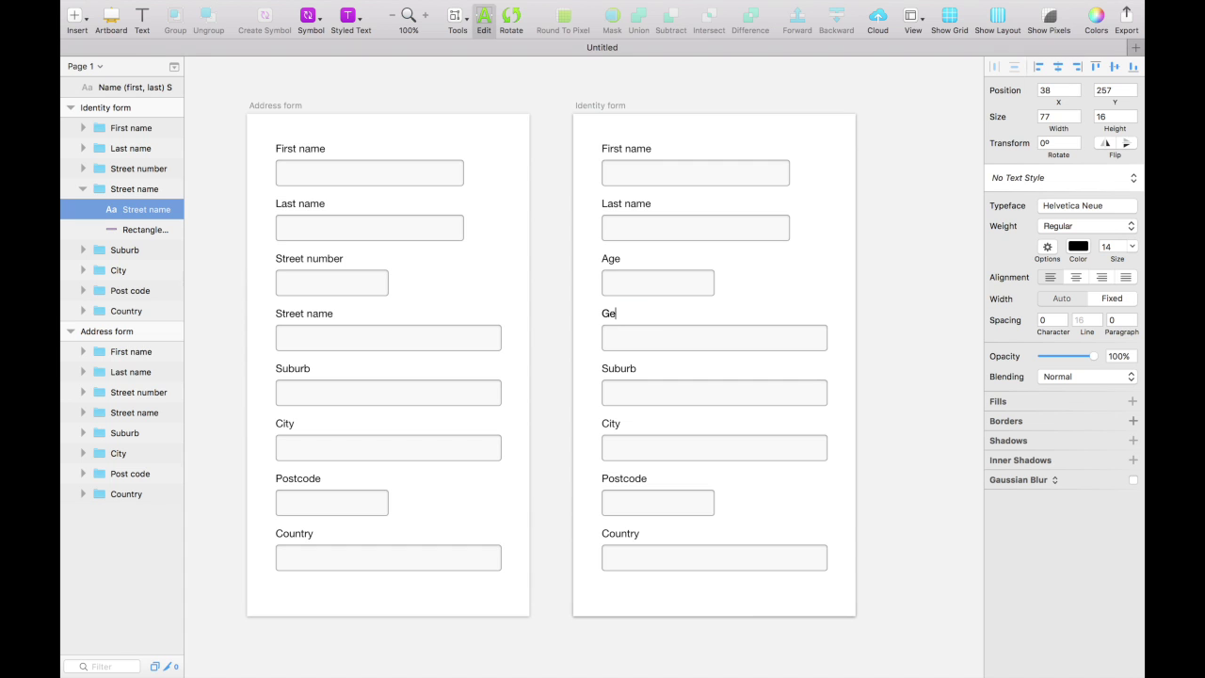
text(nder)
key(Escape)
On the Identity form, change the Suburb label to "Favorite drink" and delete the City, Postcode and Country fields
click(618, 368)
click(620, 368)
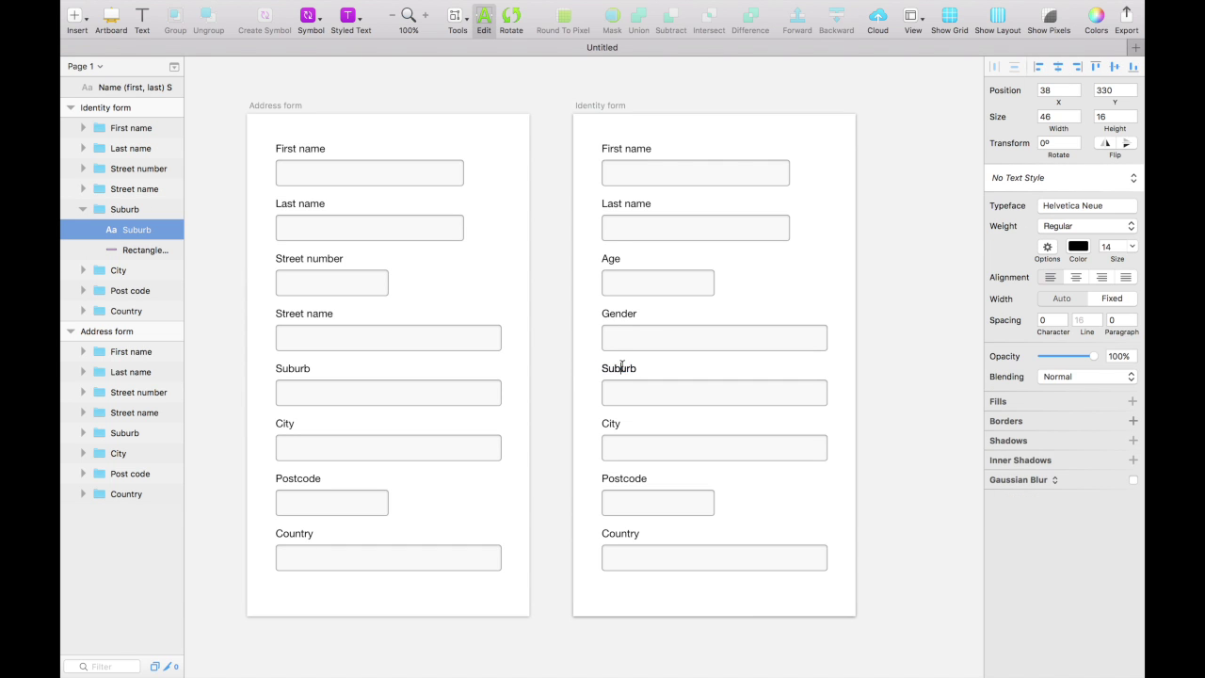
key(super+a)
text(Favorite drink)
key(Escape)
drag(576, 414, 751, 582)
key(Delete)
Rename the Identity form's Suburb, Street name and Street number groups as "Favorite drink", "Gender" and "Age"
click(642, 391)
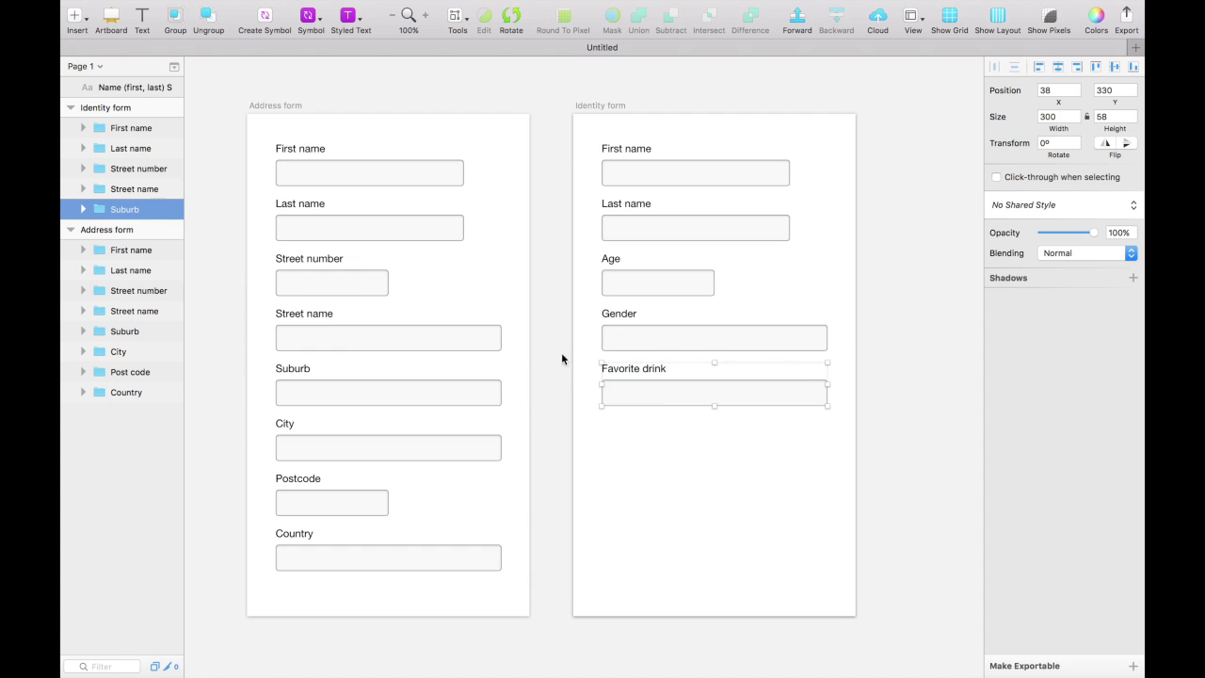
double_click(130, 209)
text(Favorite drink)
key(Return)
double_click(134, 188)
text(Gender)
key(Return)
double_click(138, 168)
text(Age)
key(Return)
click(599, 492)
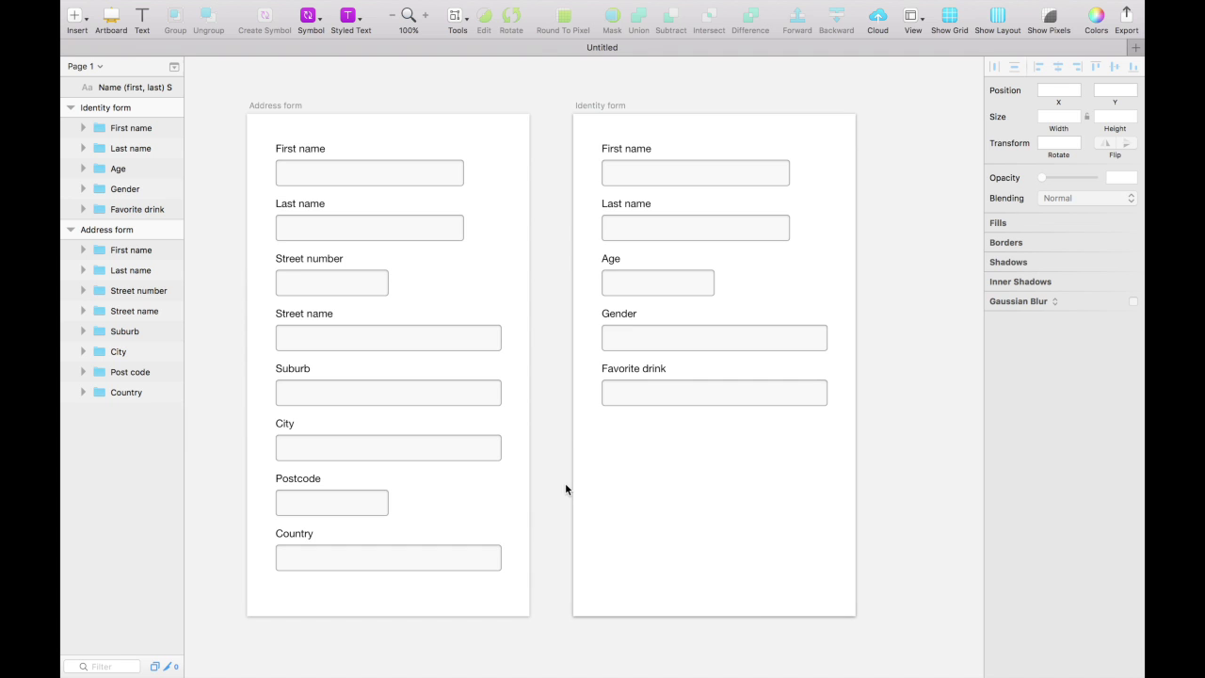
Compare selecting the Address form's First name group as a whole with selecting only the rectangle inside it
click(410, 169)
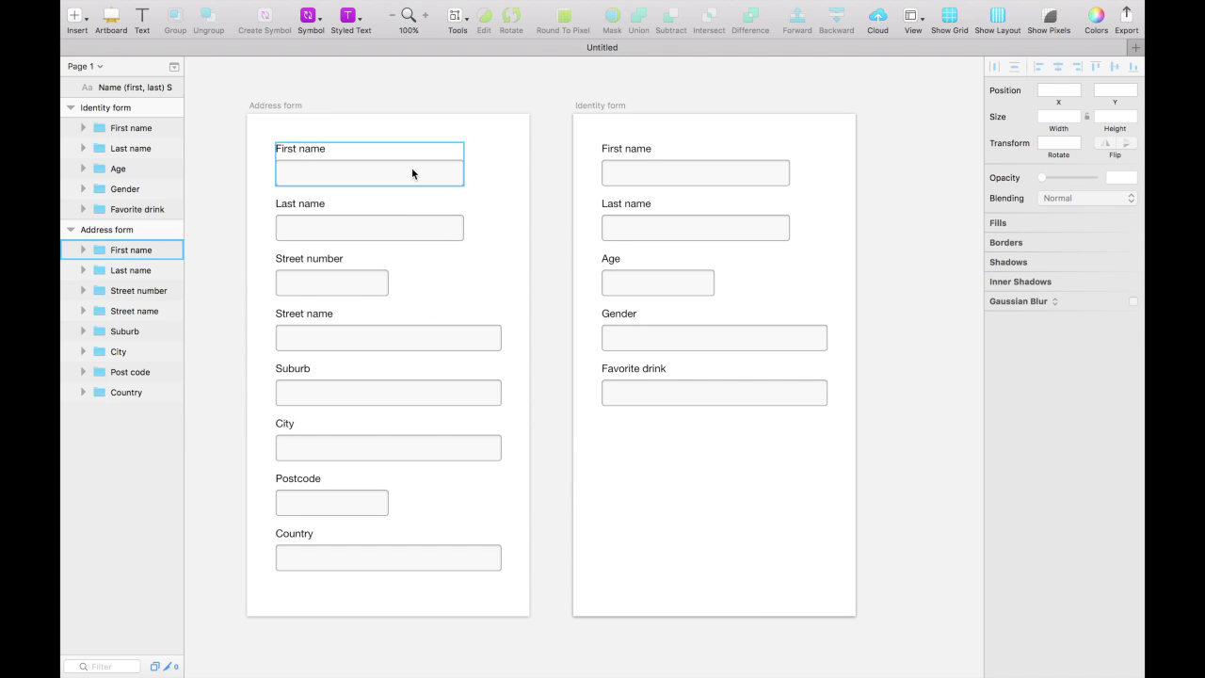
click(411, 173)
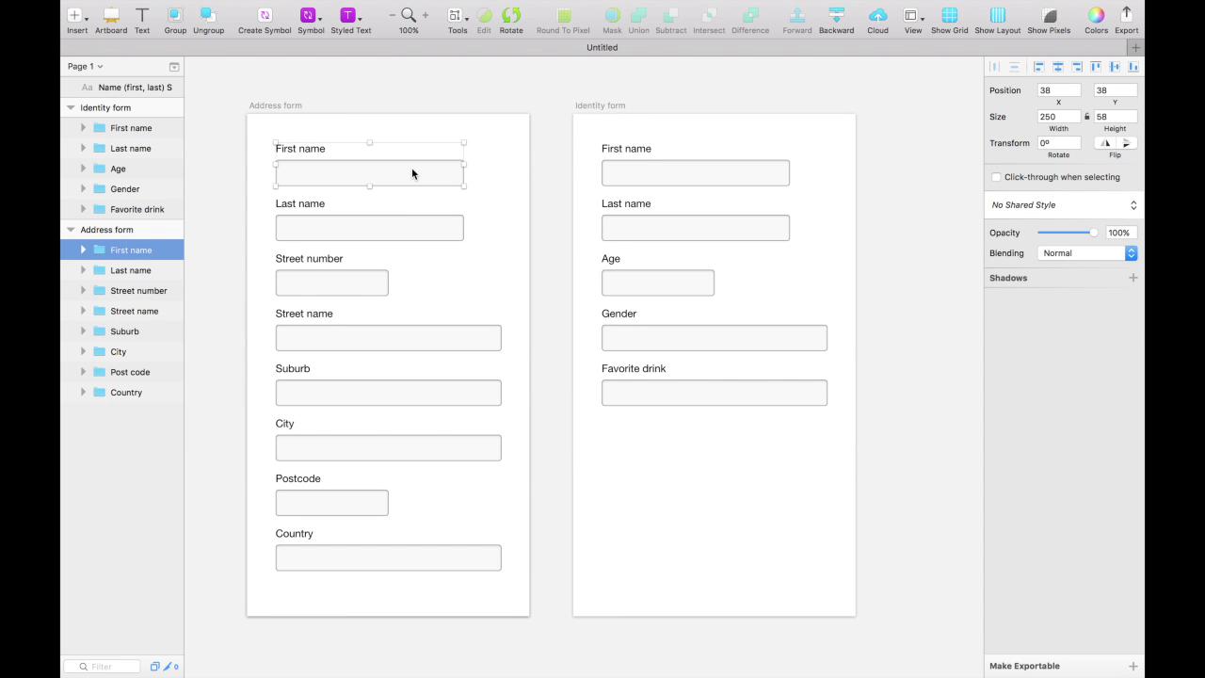
click(511, 178)
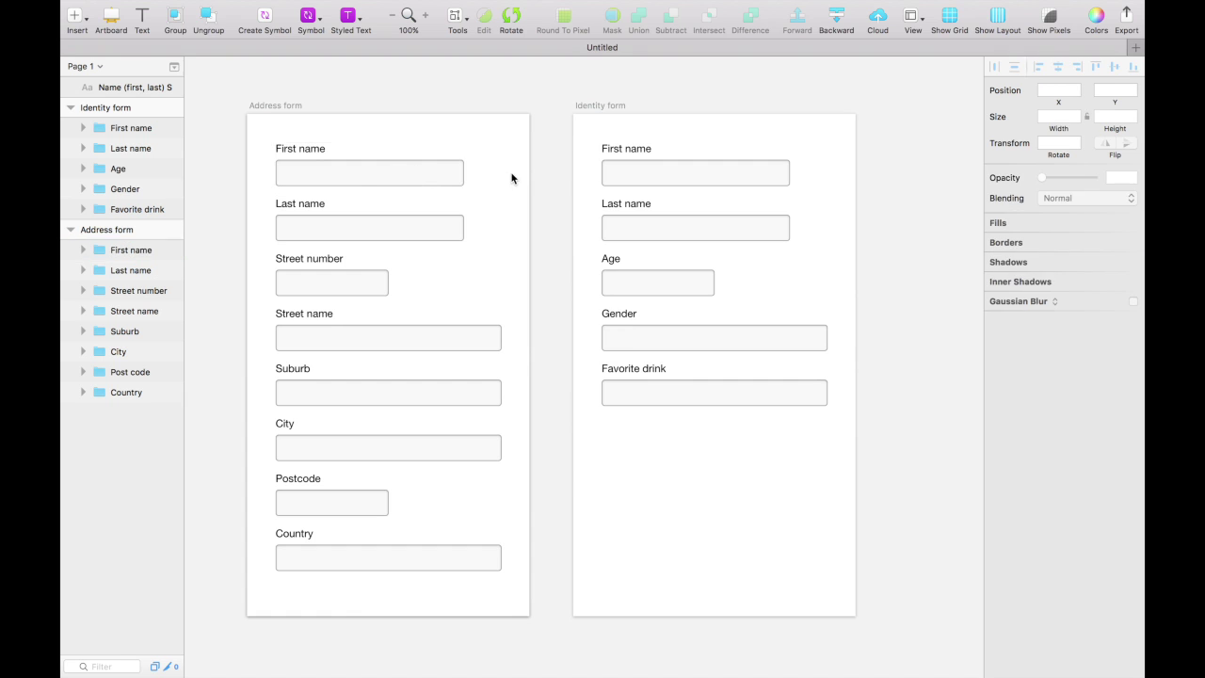
click(413, 168)
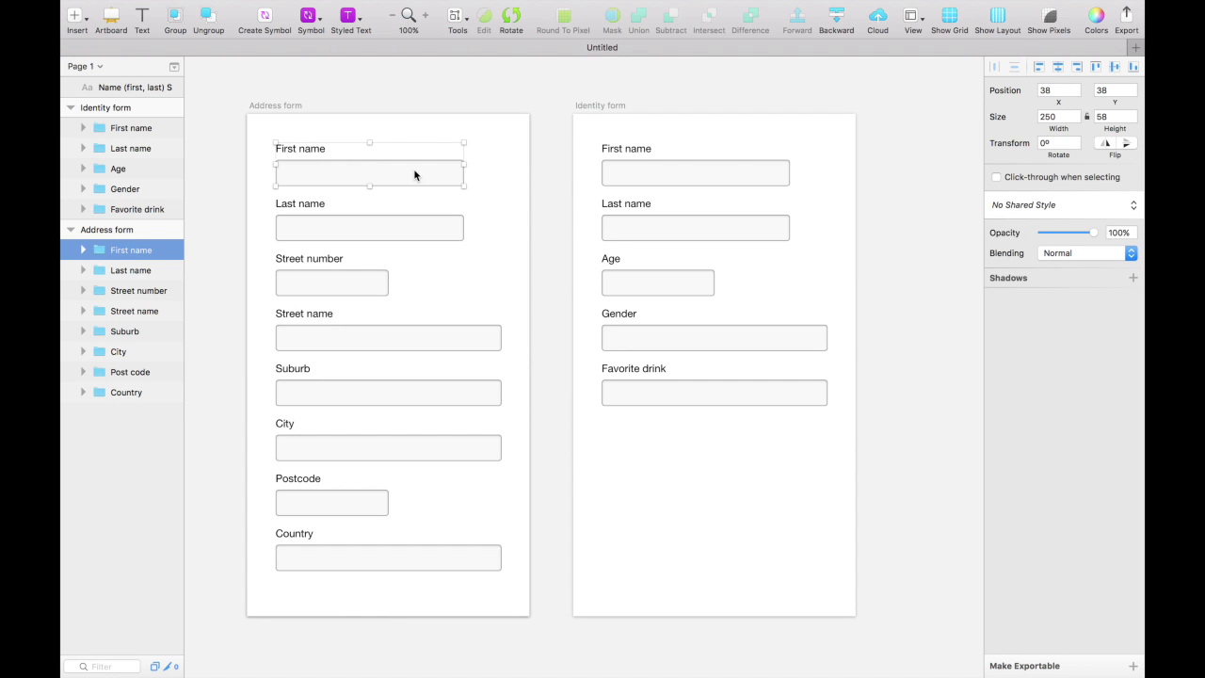
click(495, 175)
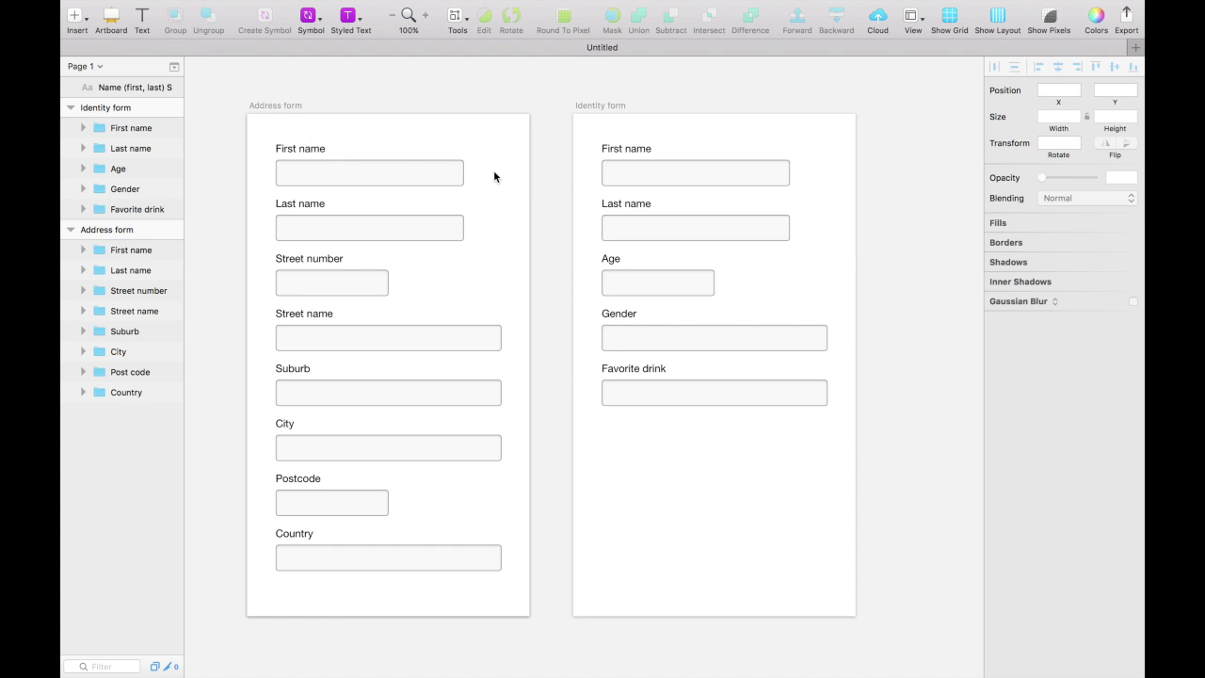
double_click(425, 175)
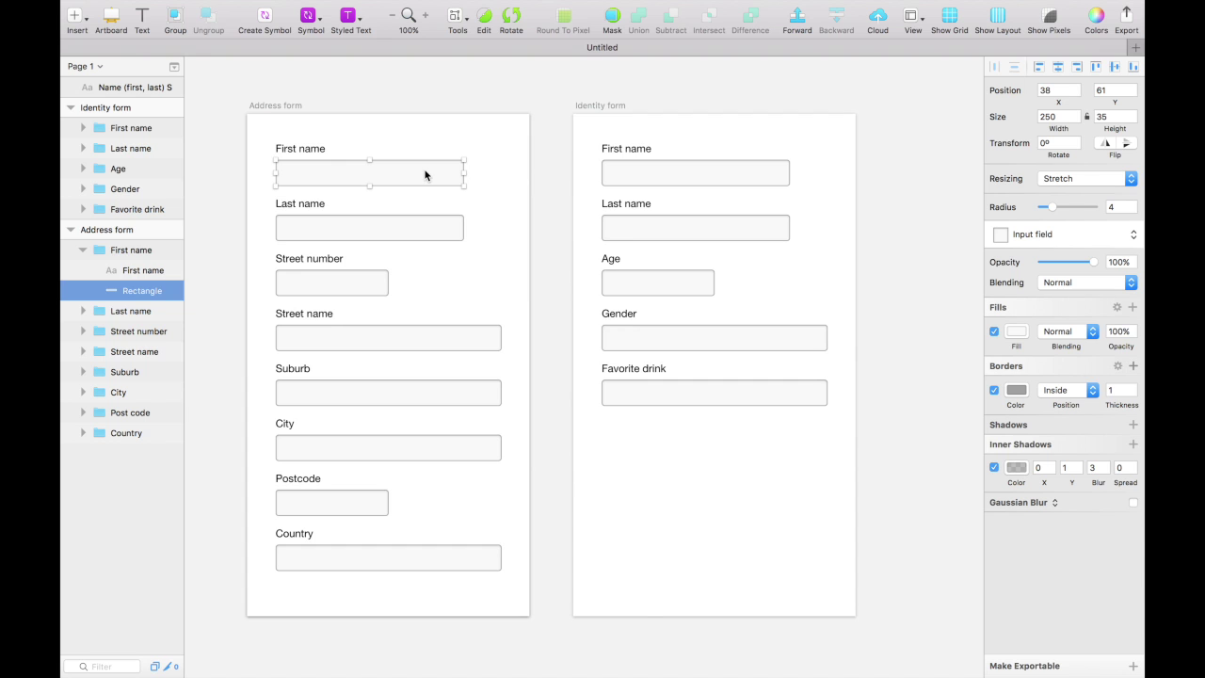
click(515, 181)
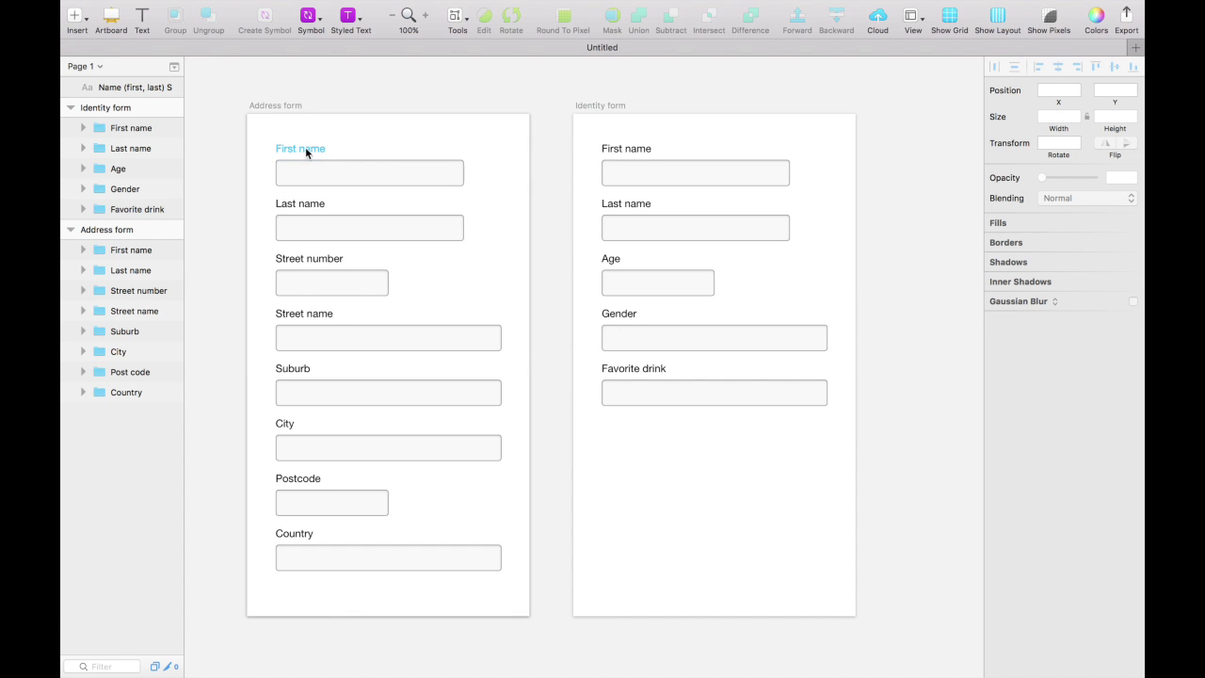
Change the fill of the input rectangle in the Address form's First name group to light blue D7EBFF
super+click(452, 173)
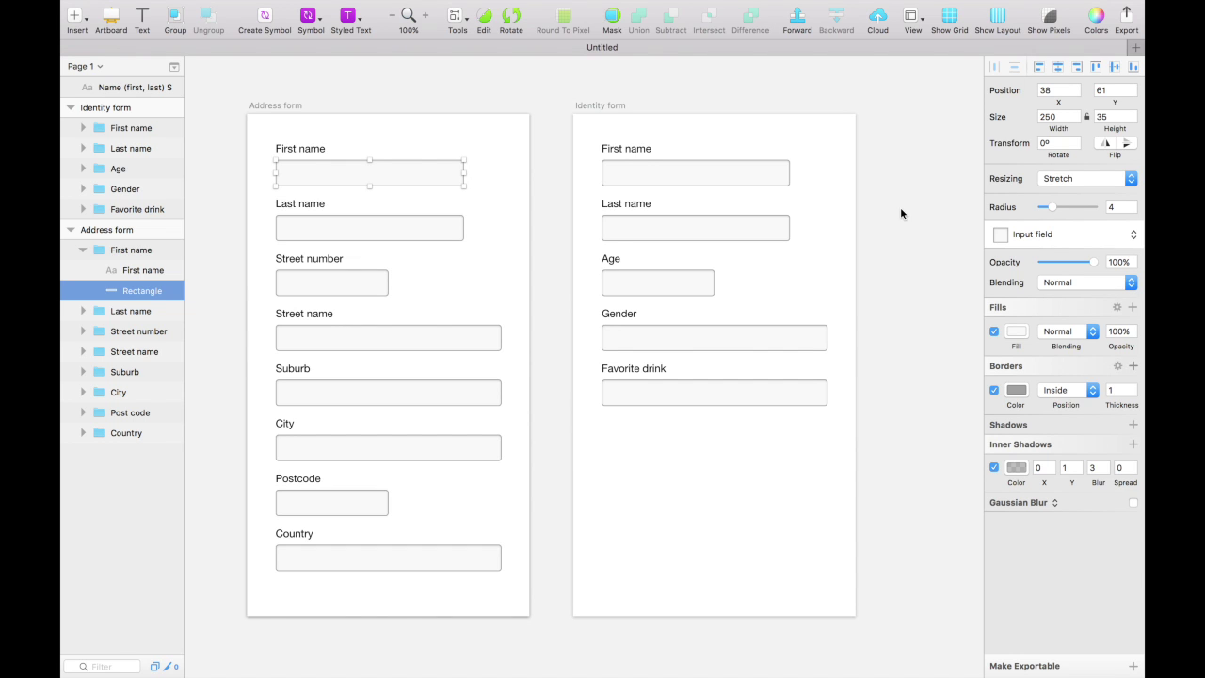
click(1016, 332)
click(1071, 497)
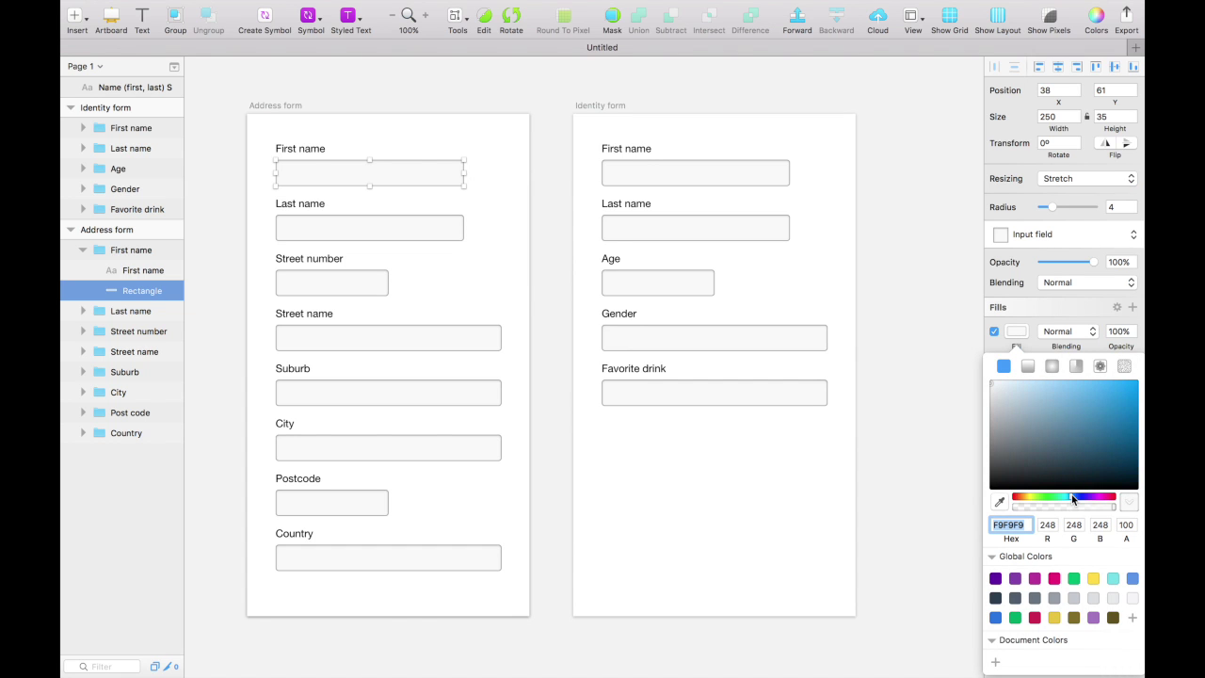
click(1009, 373)
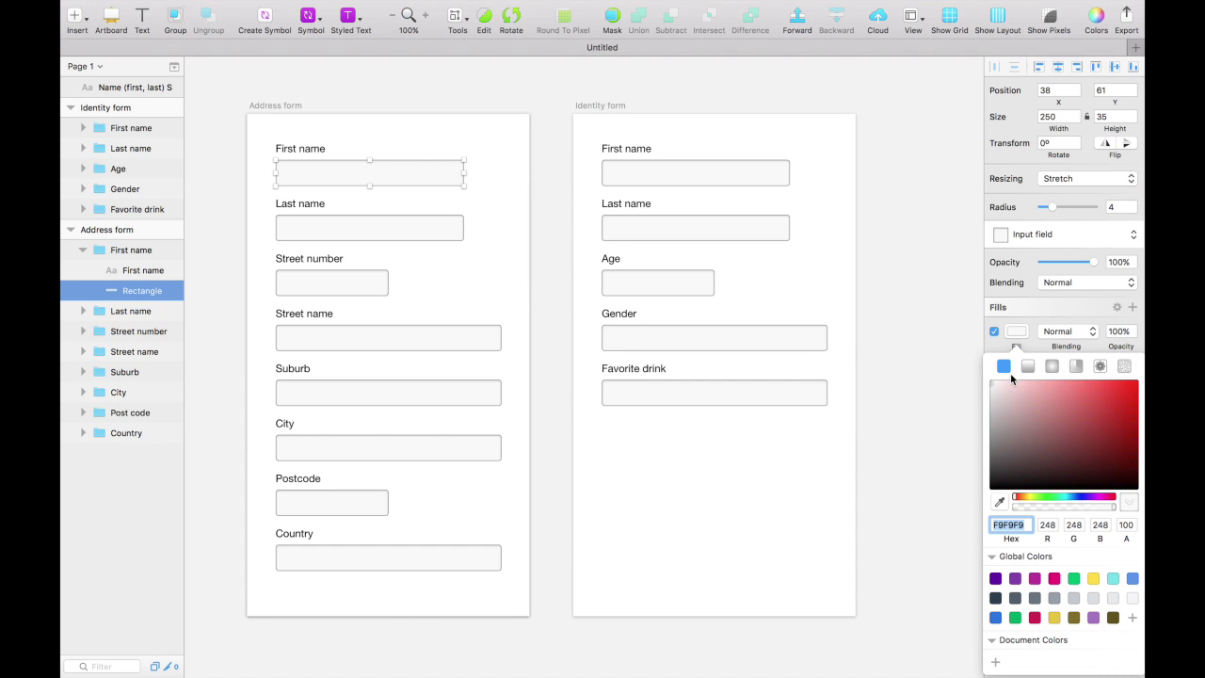
drag(1081, 497, 1071, 495)
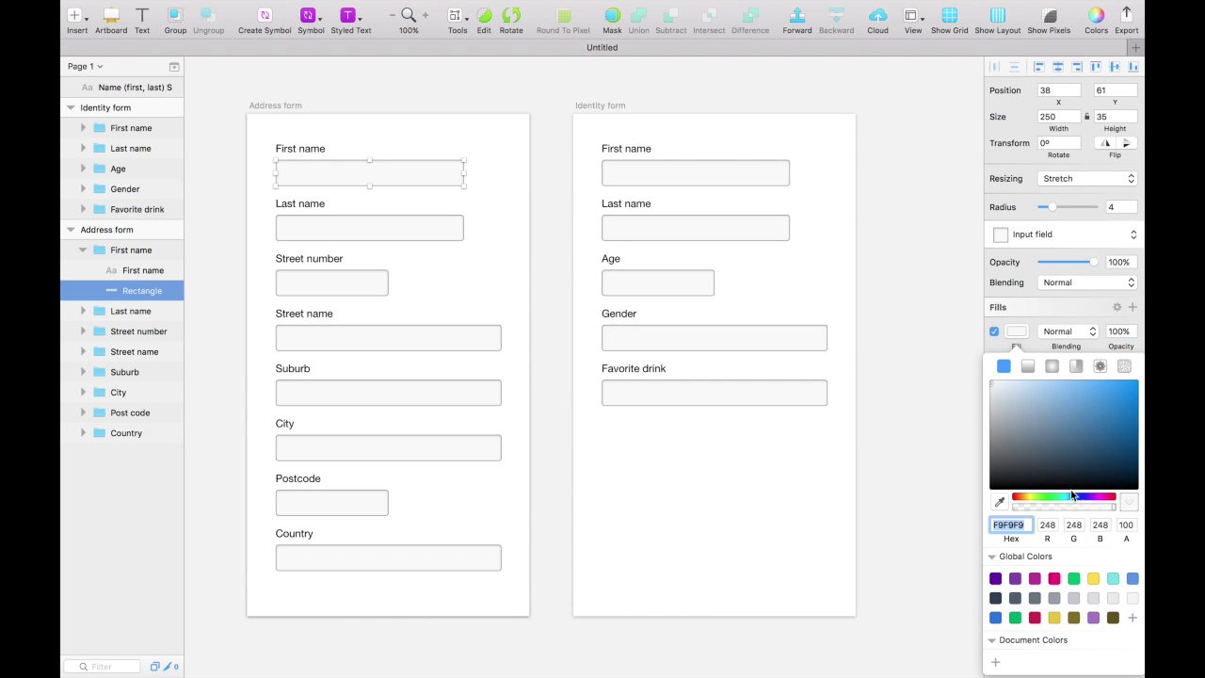
drag(1022, 397, 1014, 350)
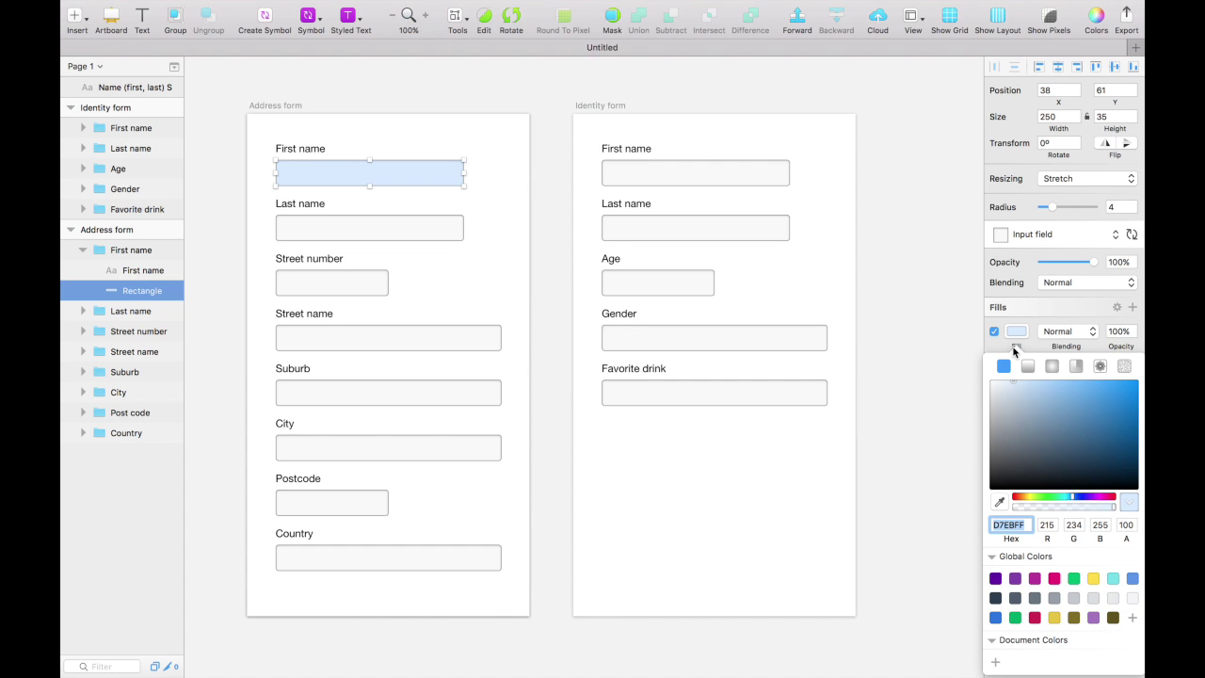
click(1023, 335)
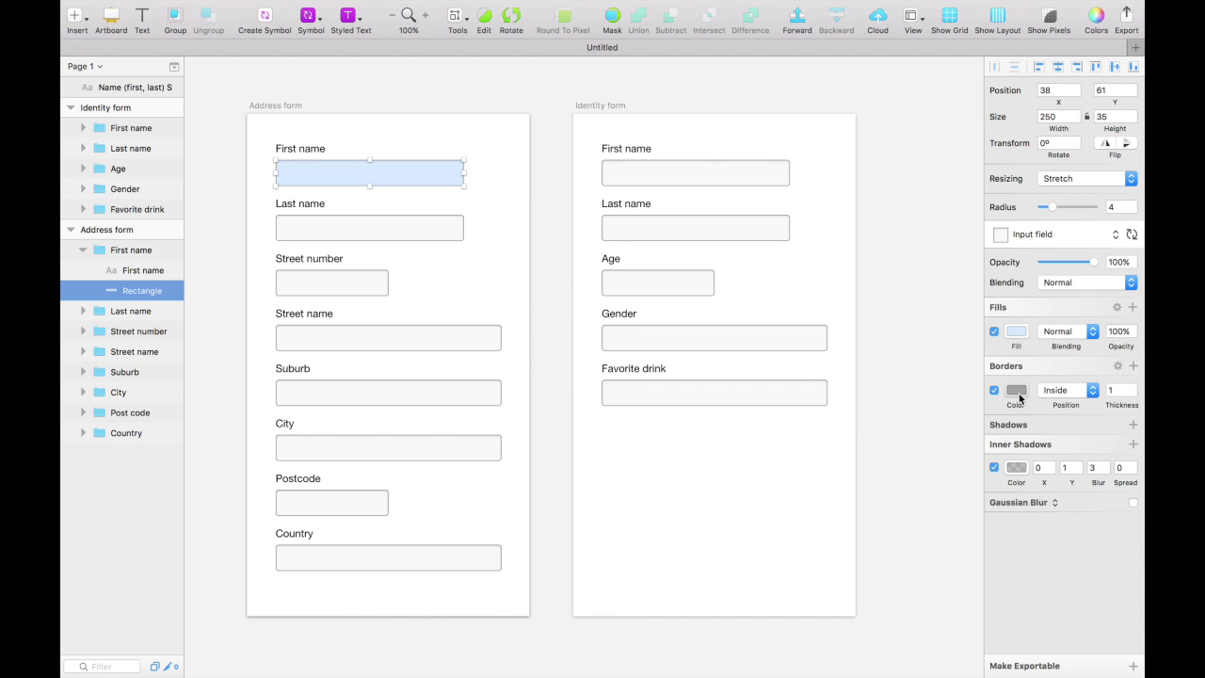
Recolor the border of the Address form's First name rectangle to a strong blue and set its thickness to 1.5
click(1017, 390)
click(1071, 469)
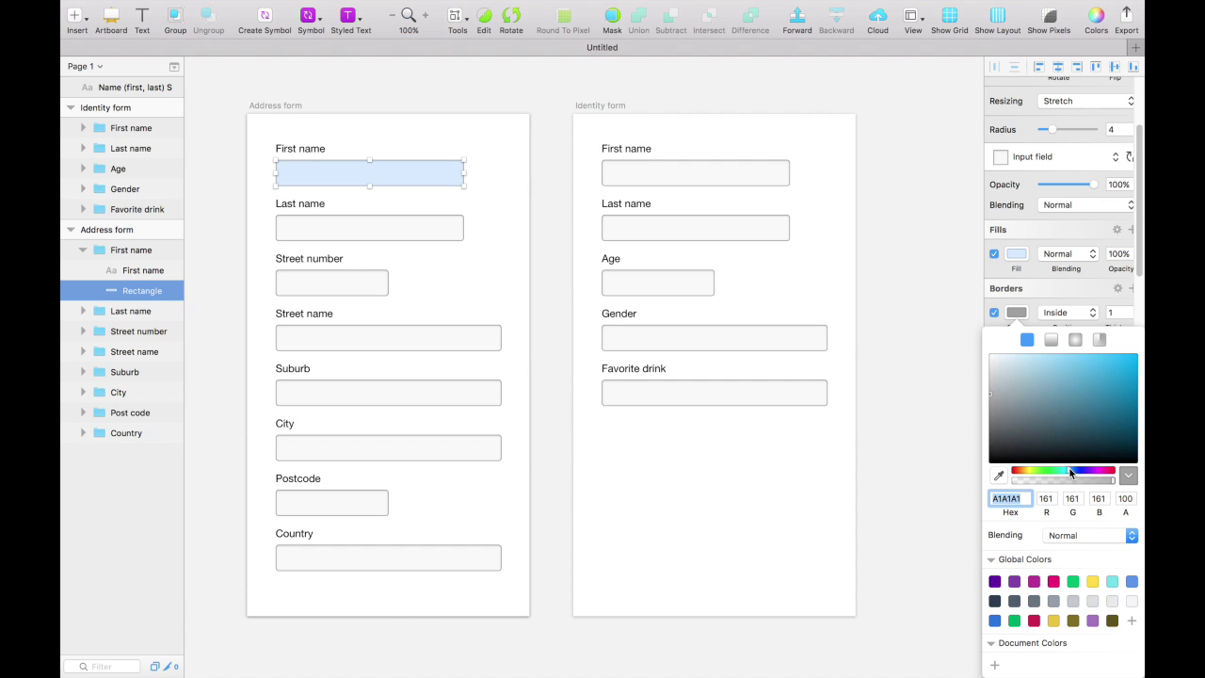
click(1083, 395)
drag(1089, 390, 1113, 367)
click(1095, 296)
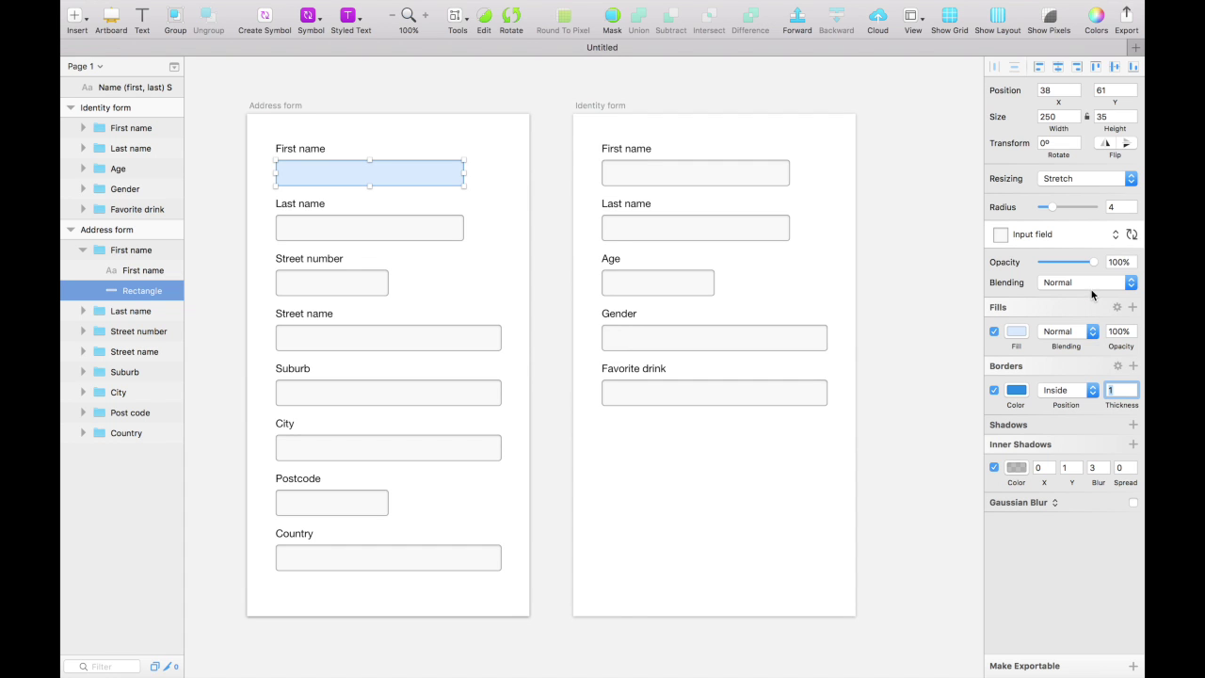
click(1111, 394)
text(.5)
key(Return)
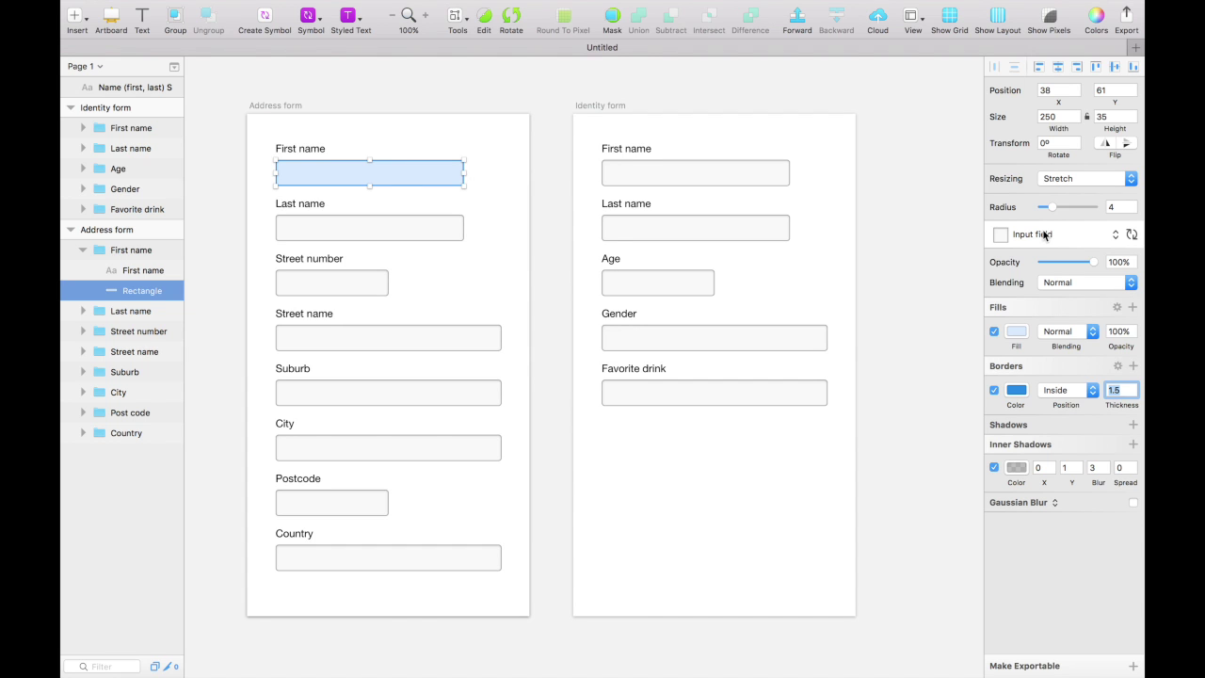
Sync the changed fill and border to the shared Input field style, and check it on the Identity form's Favorite drink rectangle
click(1131, 236)
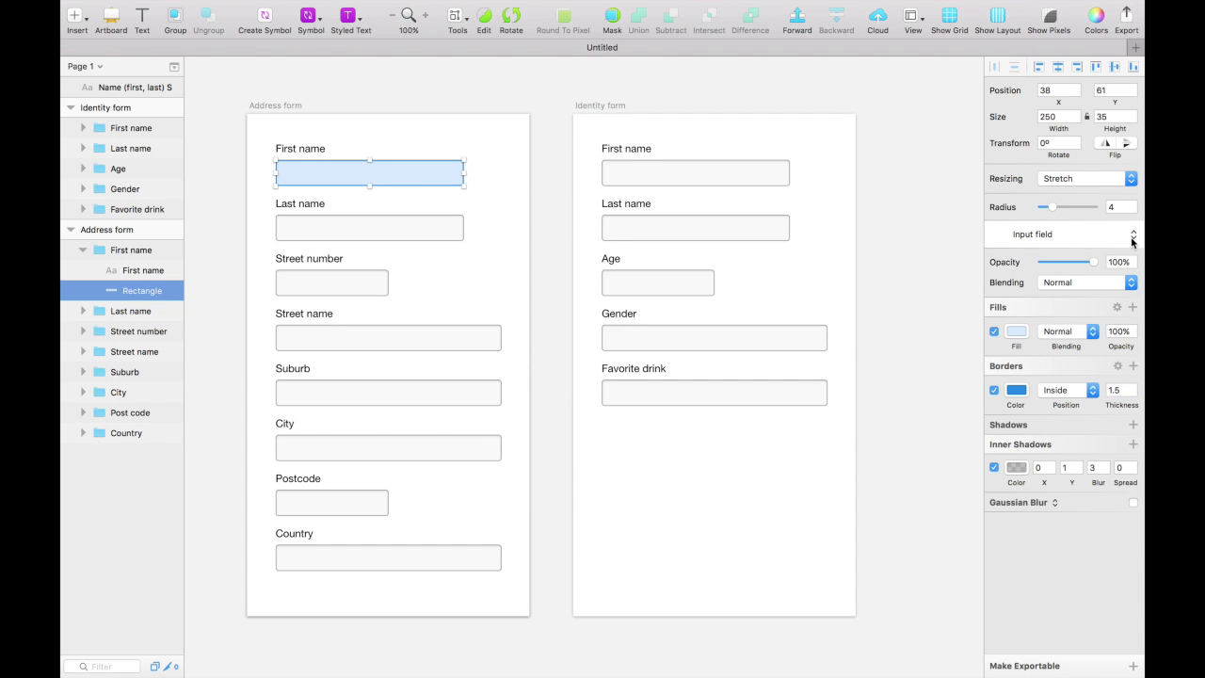
click(735, 495)
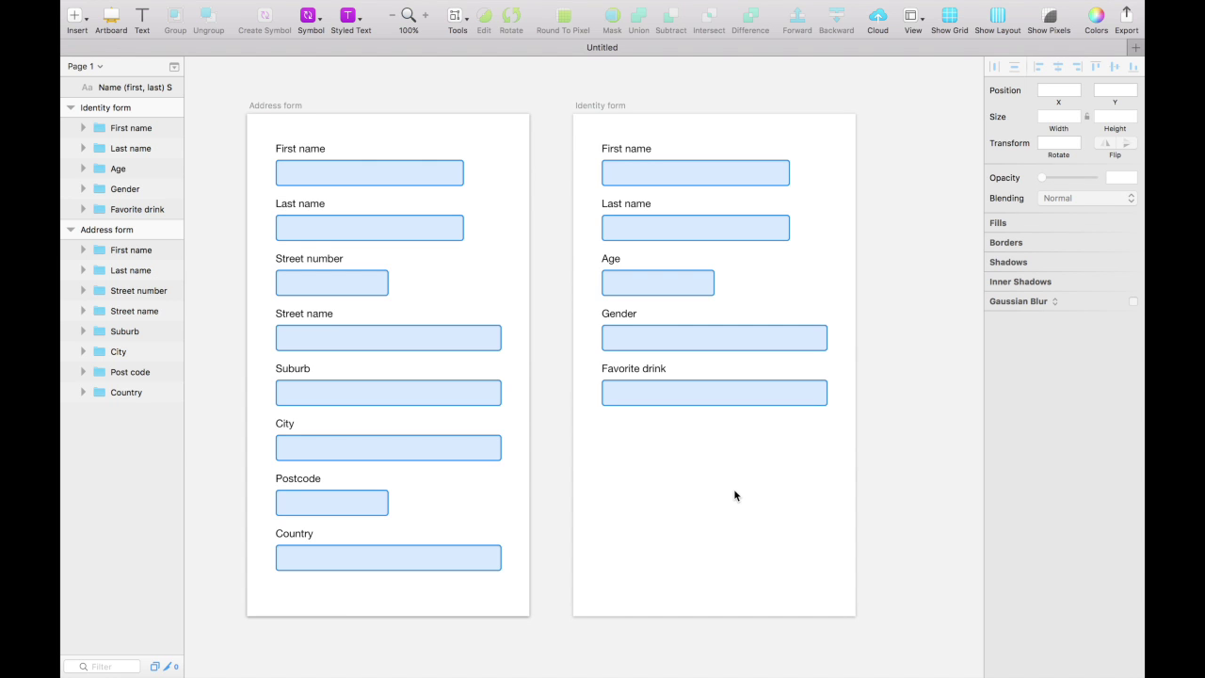
click(662, 385)
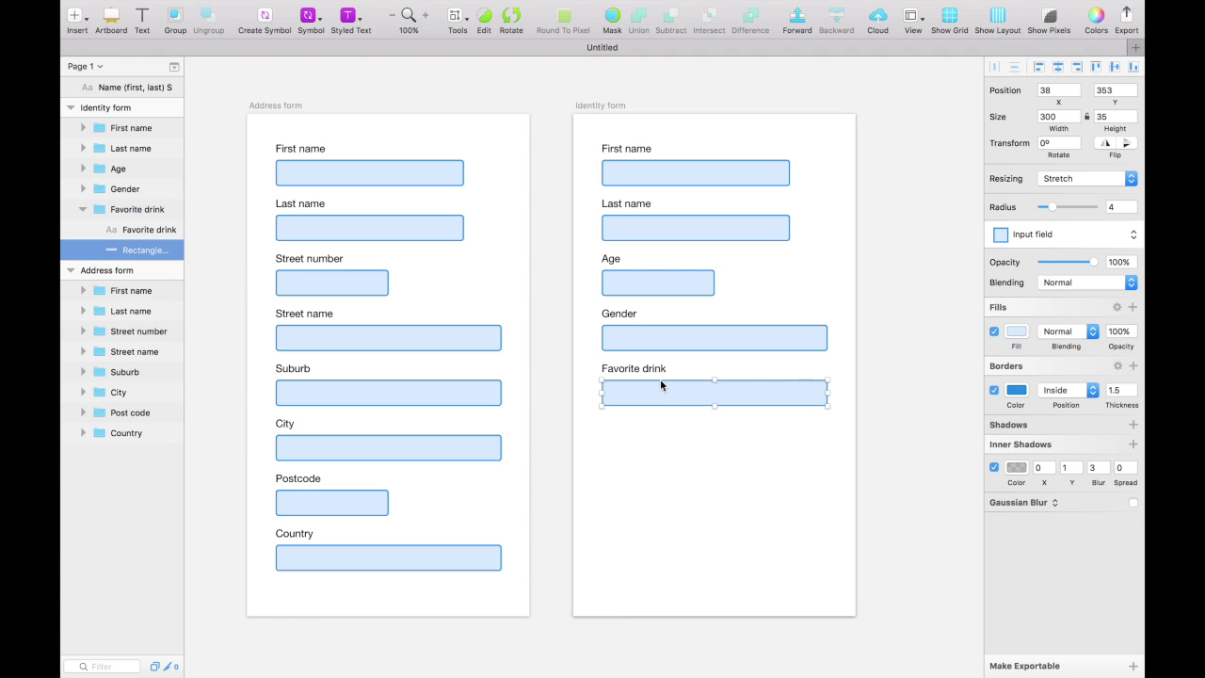